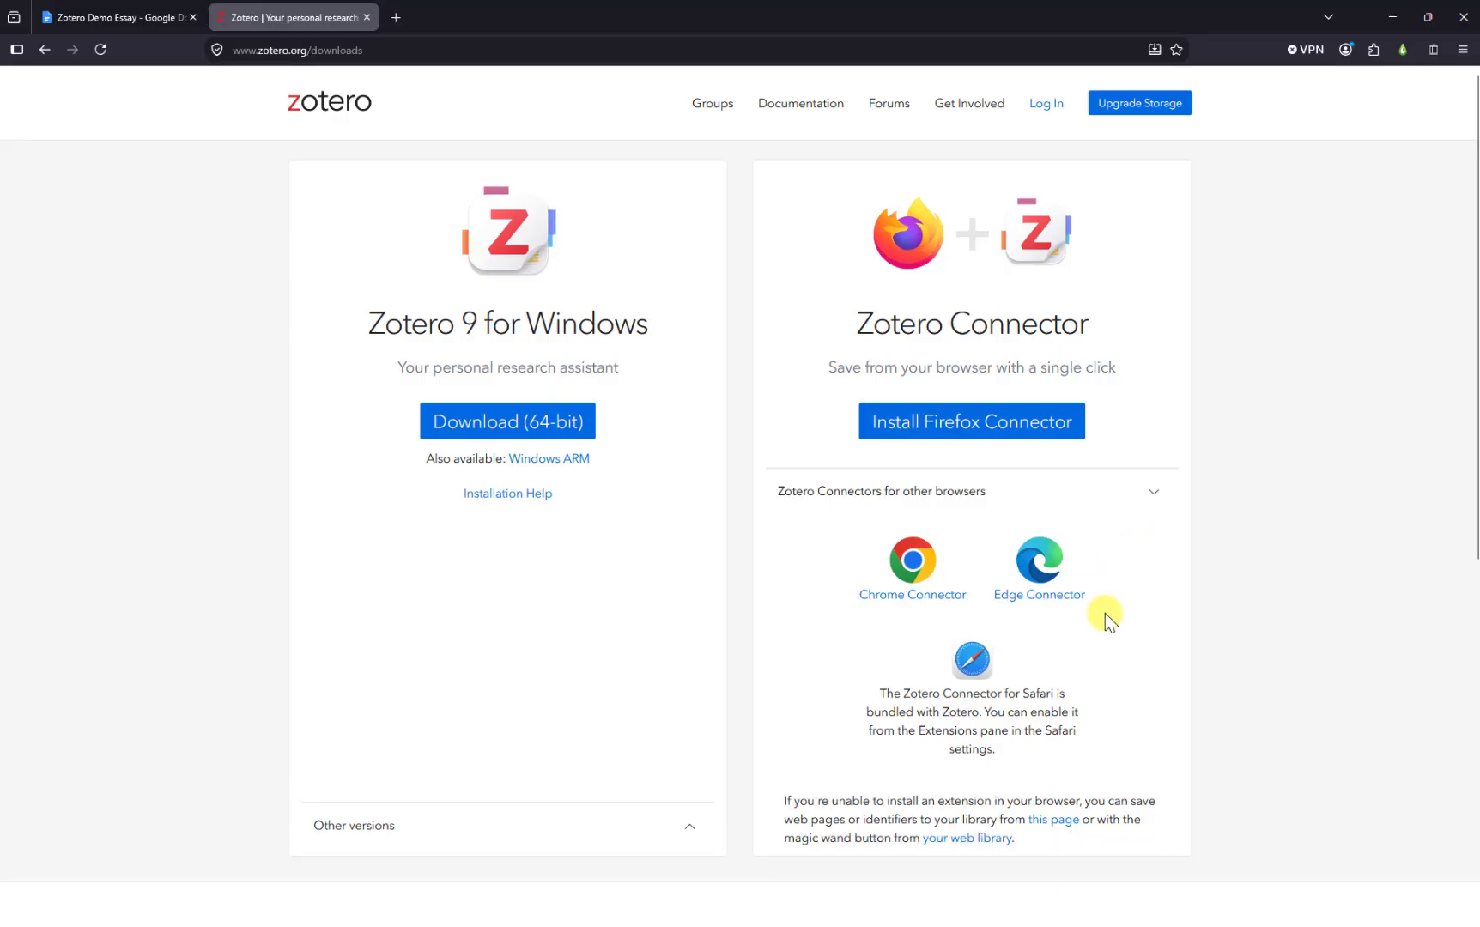
Install the Zotero Connector add-on in Firefox and keep the extension pinned to the toolbar
{"action": "left_click", "coordinate": [1008, 429]}
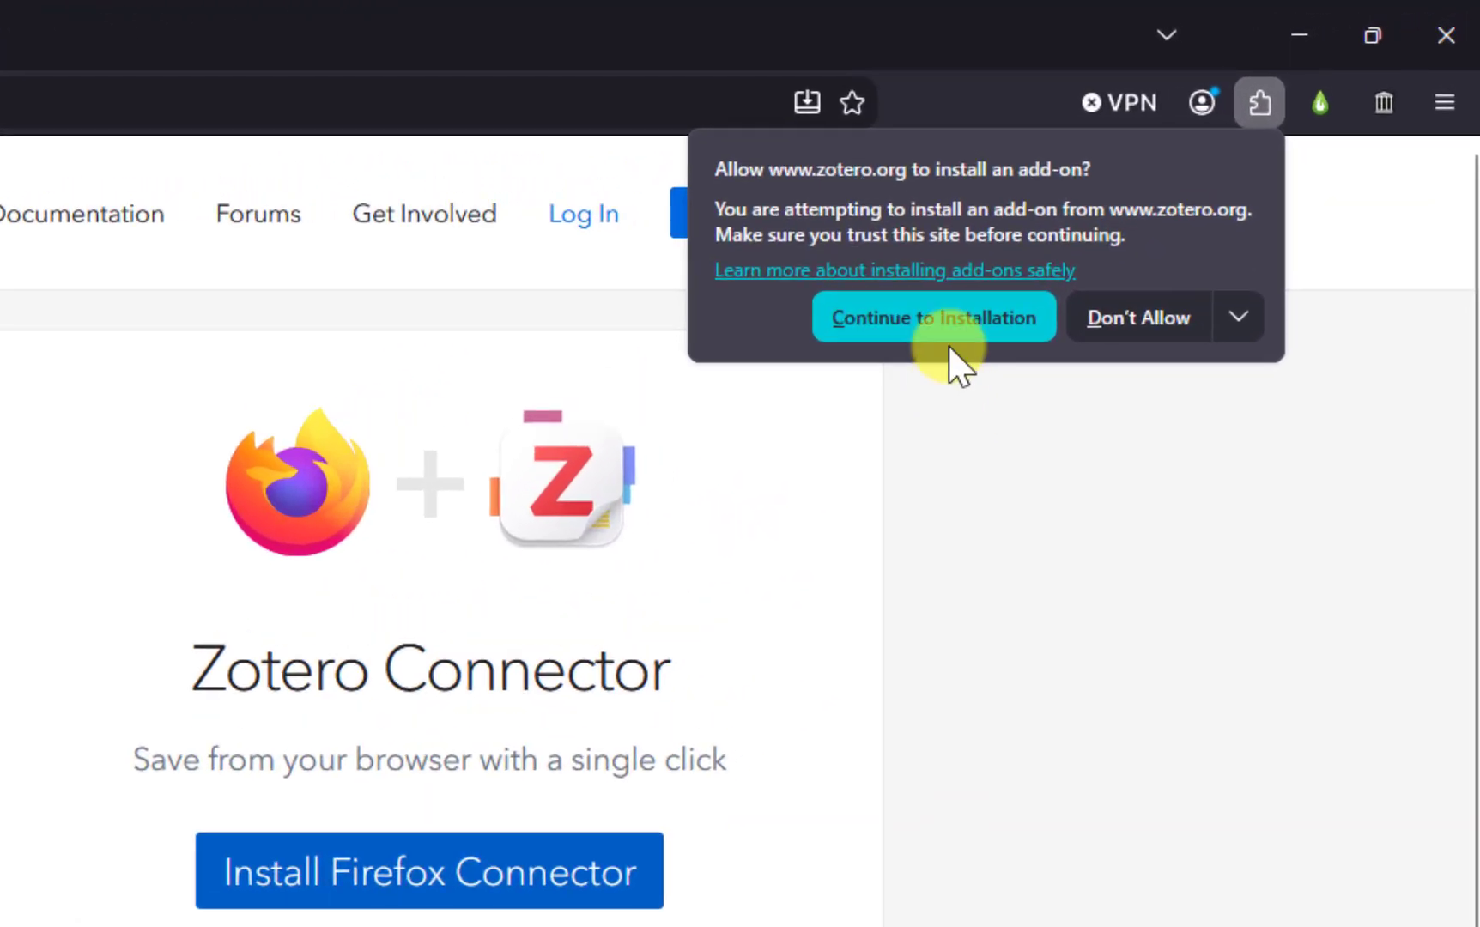
{"action": "left_click", "coordinate": [945, 316]}
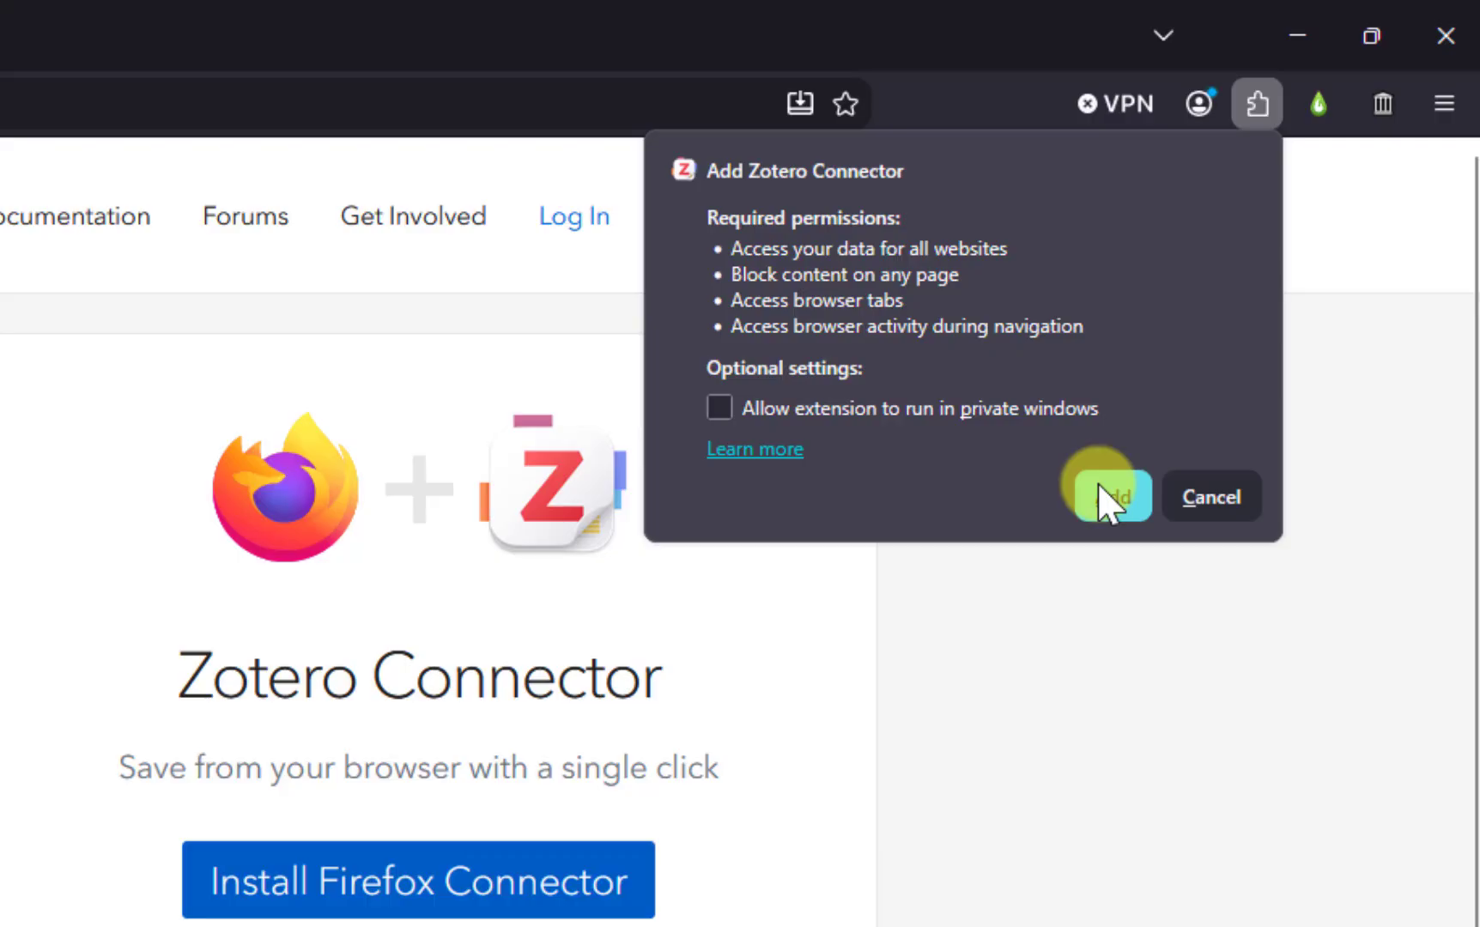
{"action": "left_click", "coordinate": [1101, 496]}
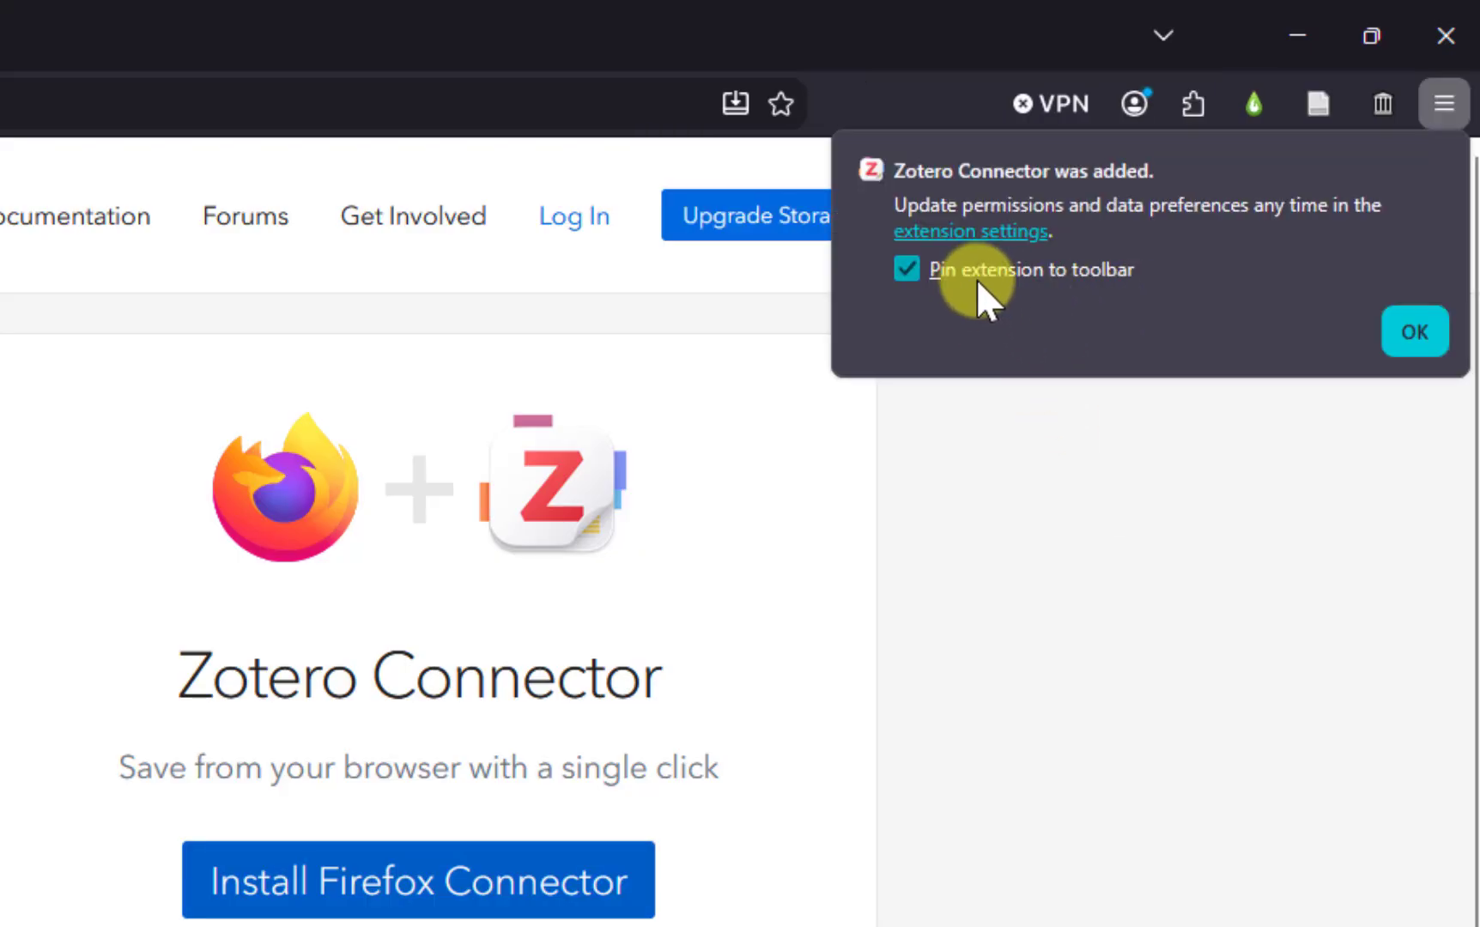
{"action": "left_click", "coordinate": [1415, 331]}
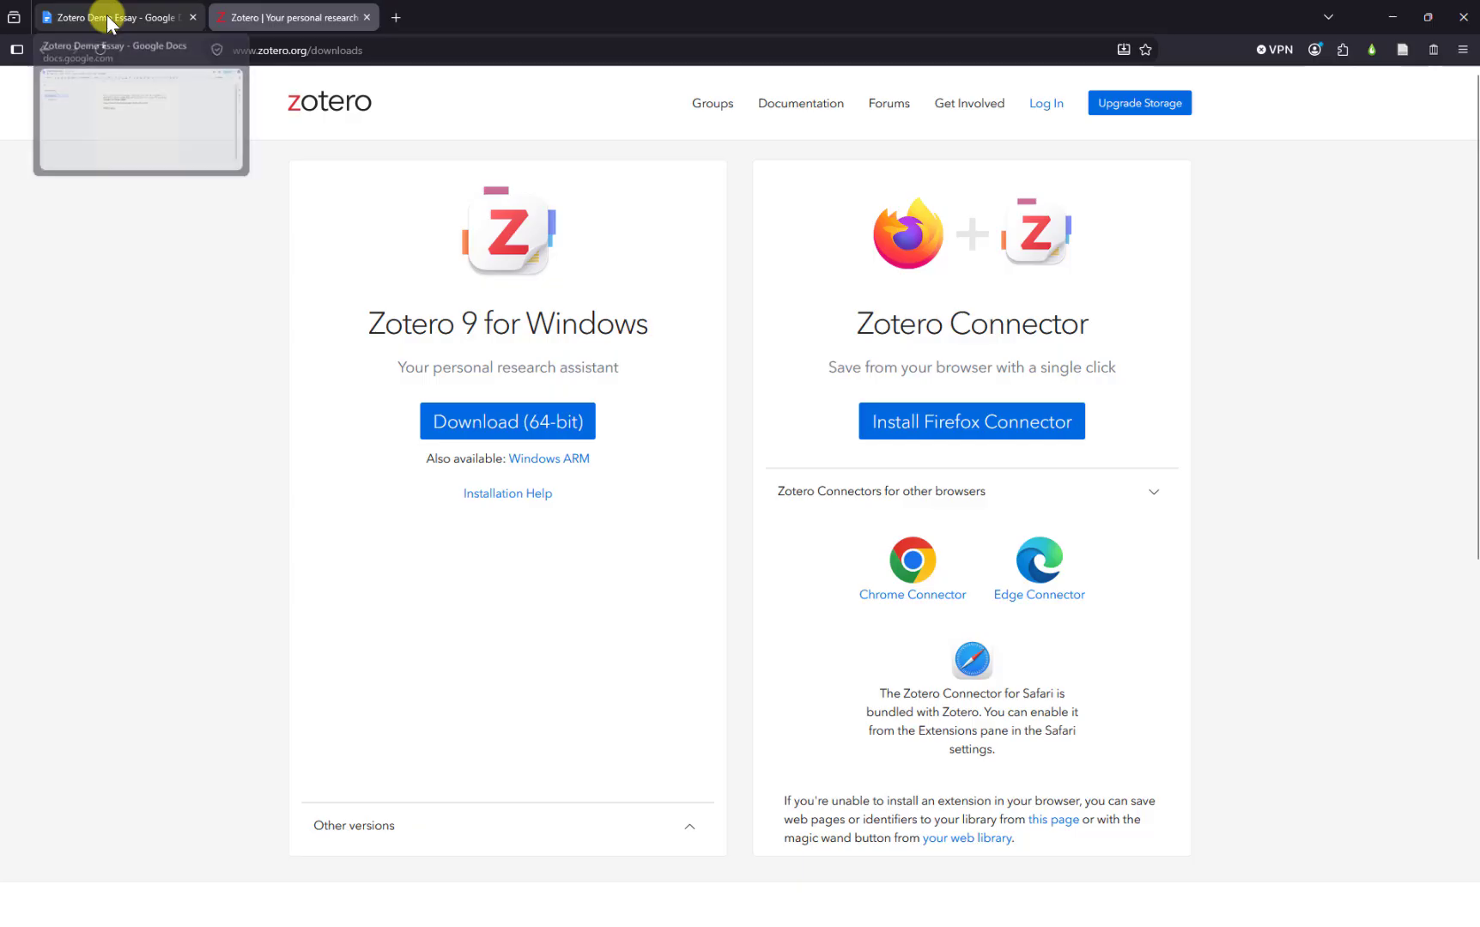
Switch to the Zotero Demo Essay document in Google Docs and try to add a Zotero citation
{"action": "left_click", "coordinate": [107, 16]}
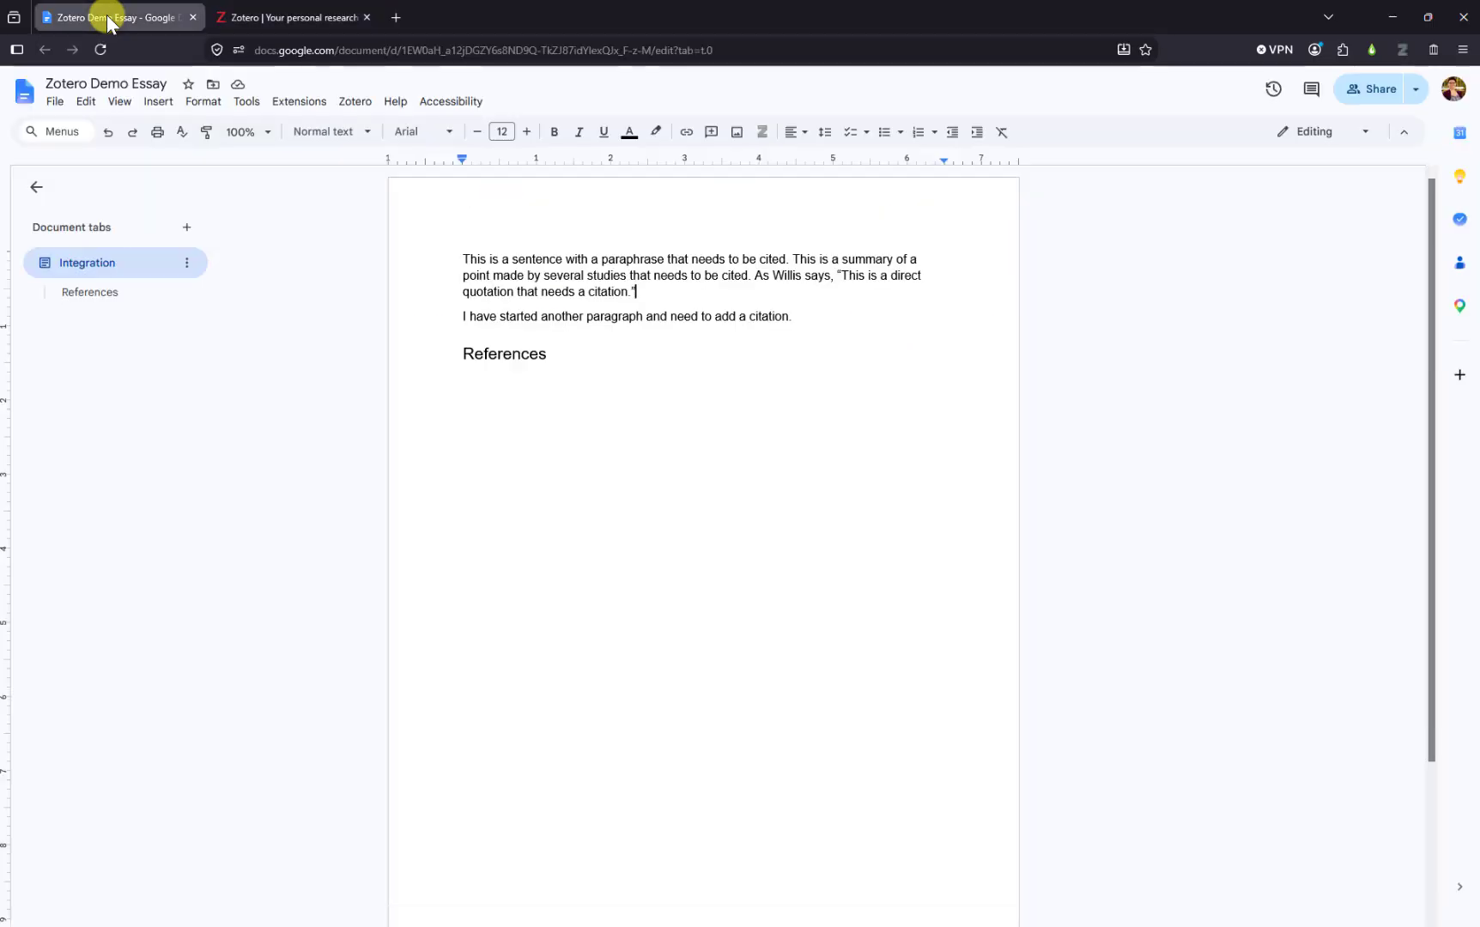
{"action": "left_click", "coordinate": [357, 107]}
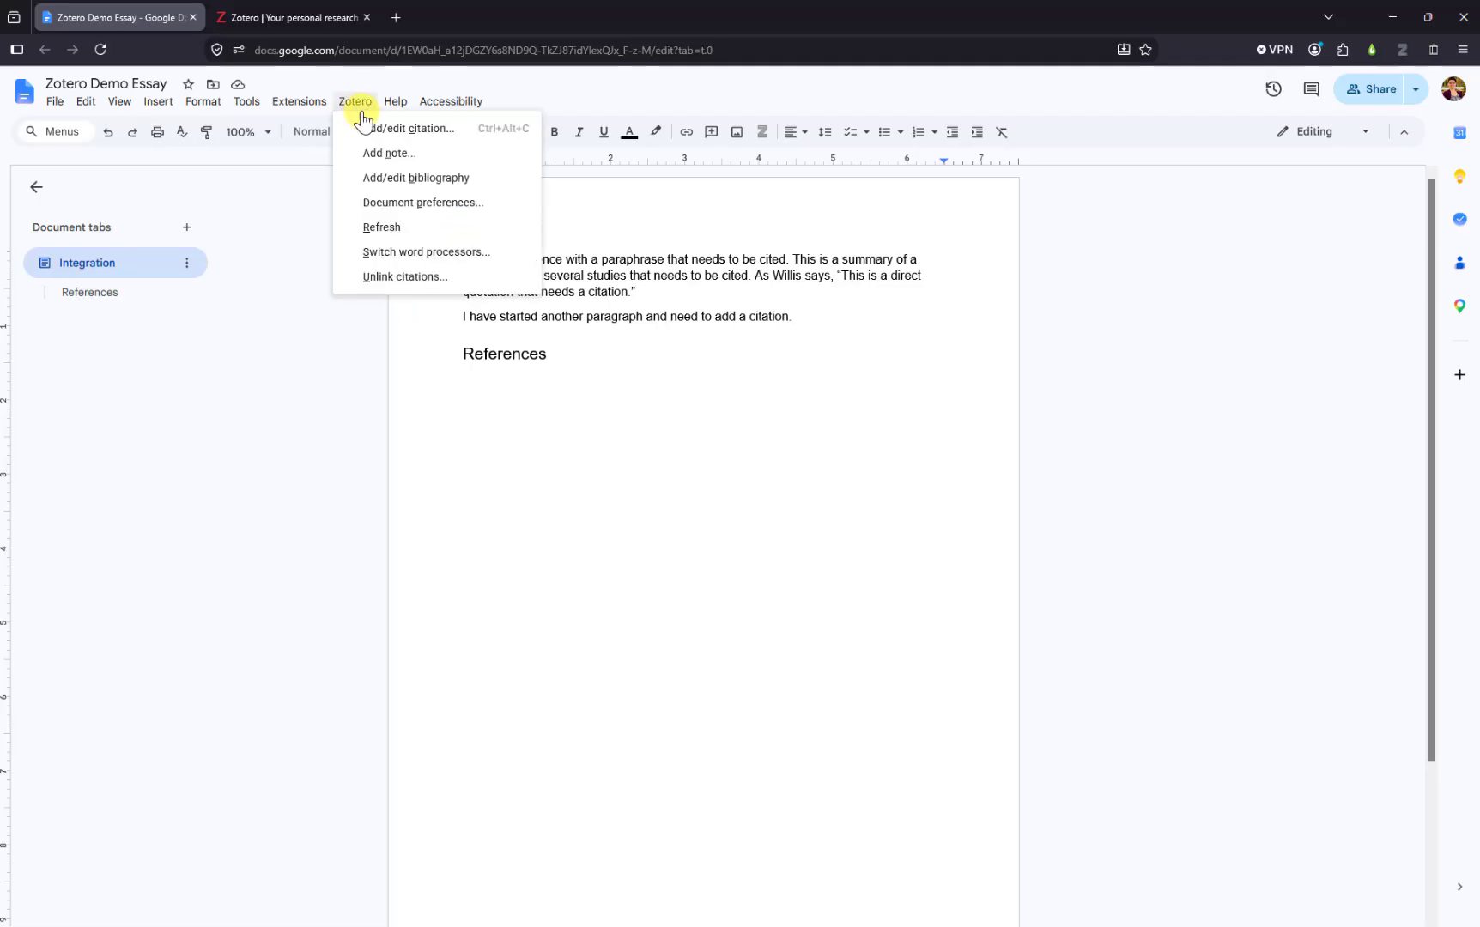
{"action": "left_click", "coordinate": [376, 131]}
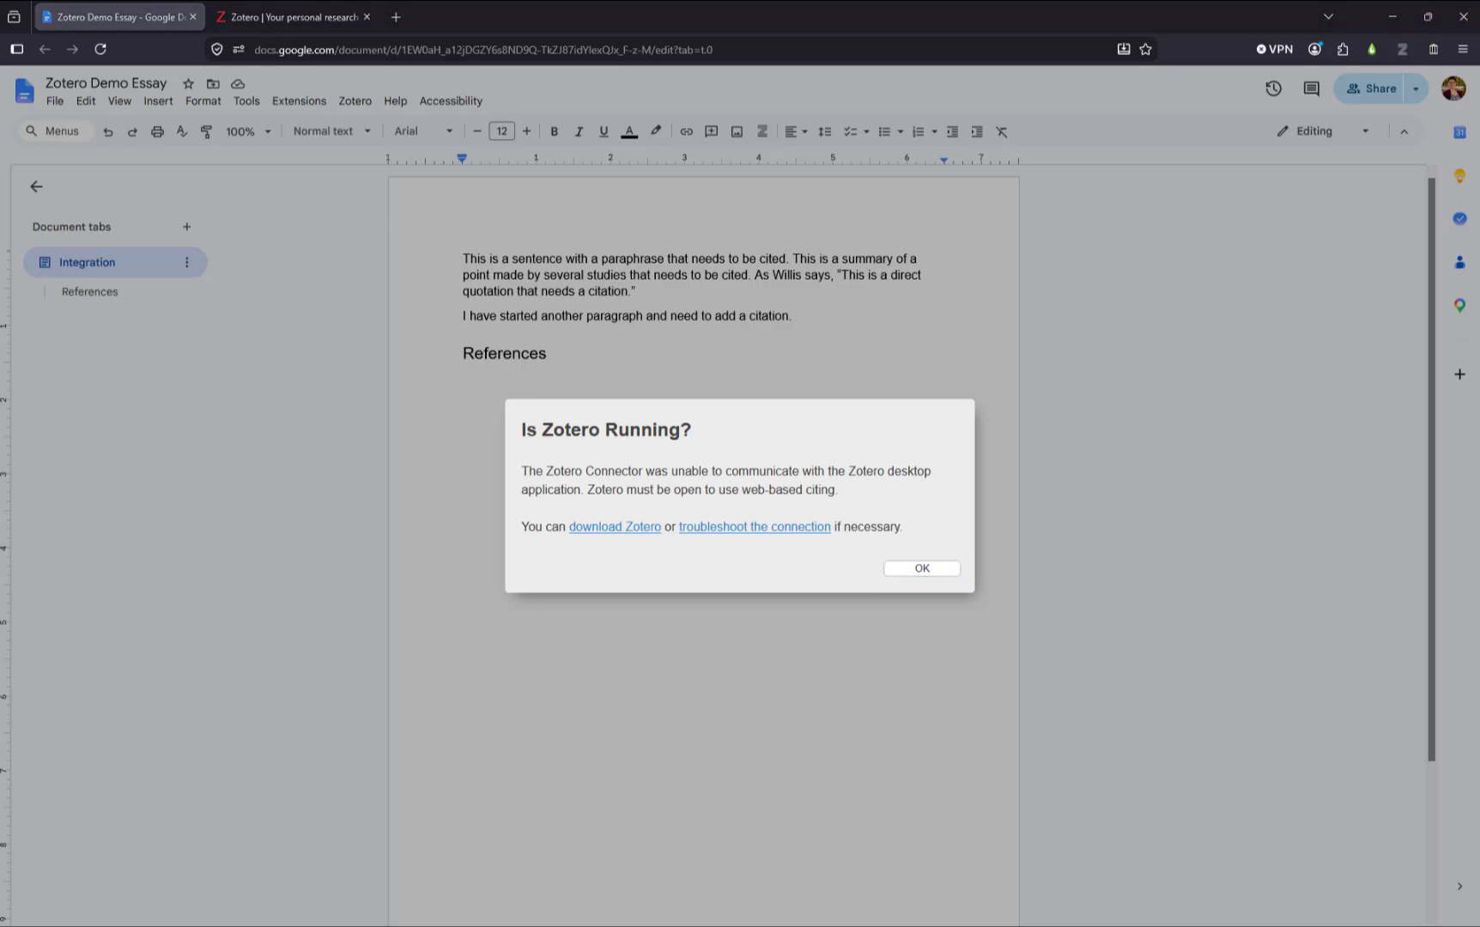
Bring up the Zotero desktop app, minimize its window, and dismiss the connection message in the document
{"action": "left_click_drag", "start_coordinate": [378, 926], "coordinate": [483, 325]}
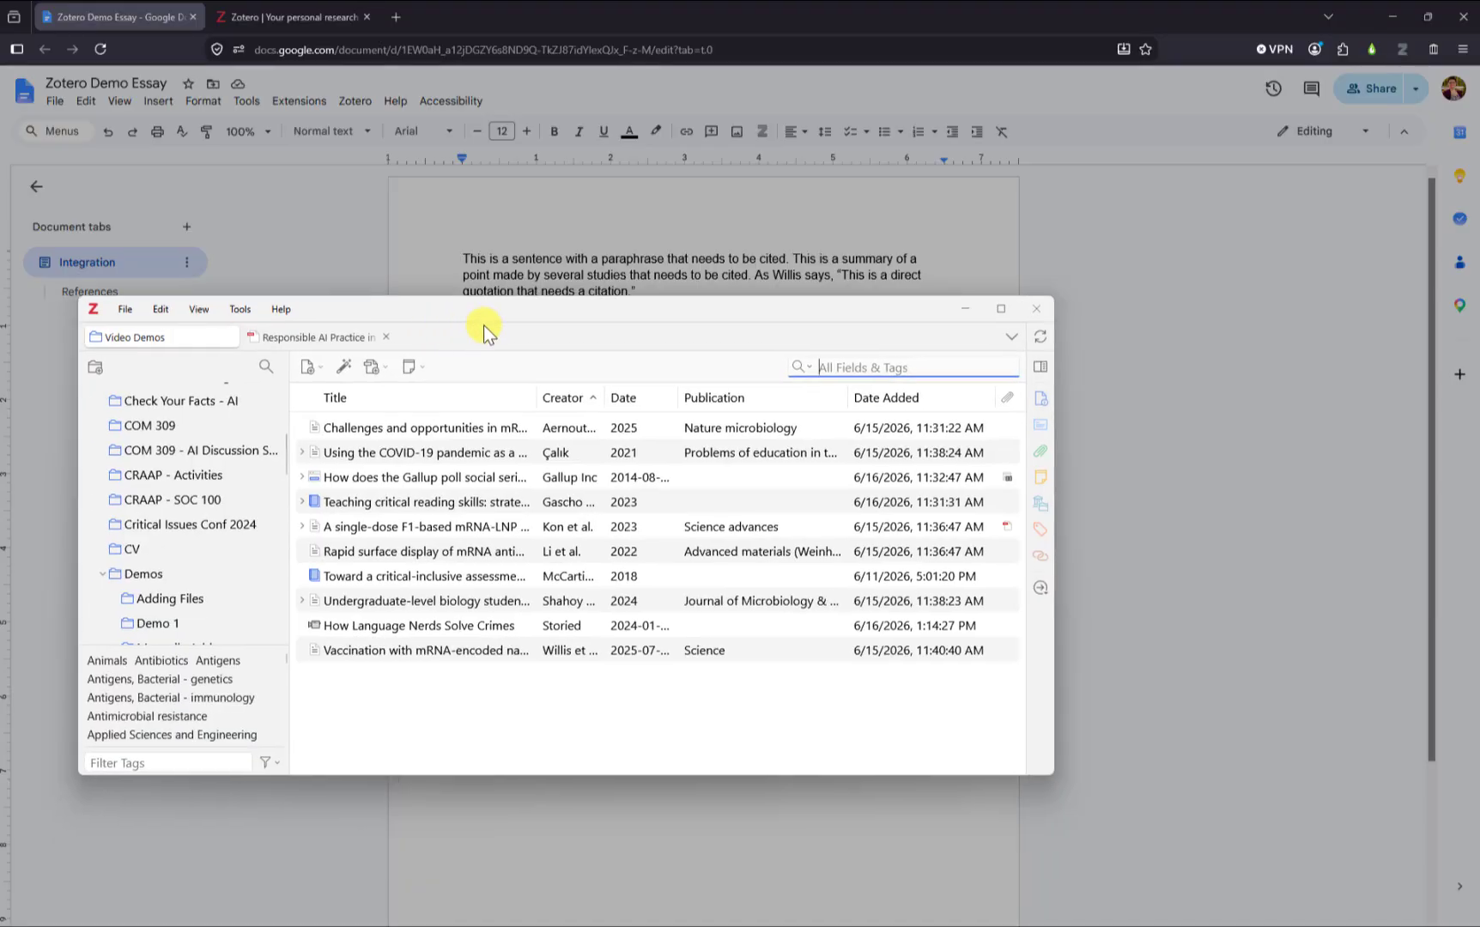
{"action": "left_click", "coordinate": [965, 308]}
{"action": "left_click", "coordinate": [897, 569]}
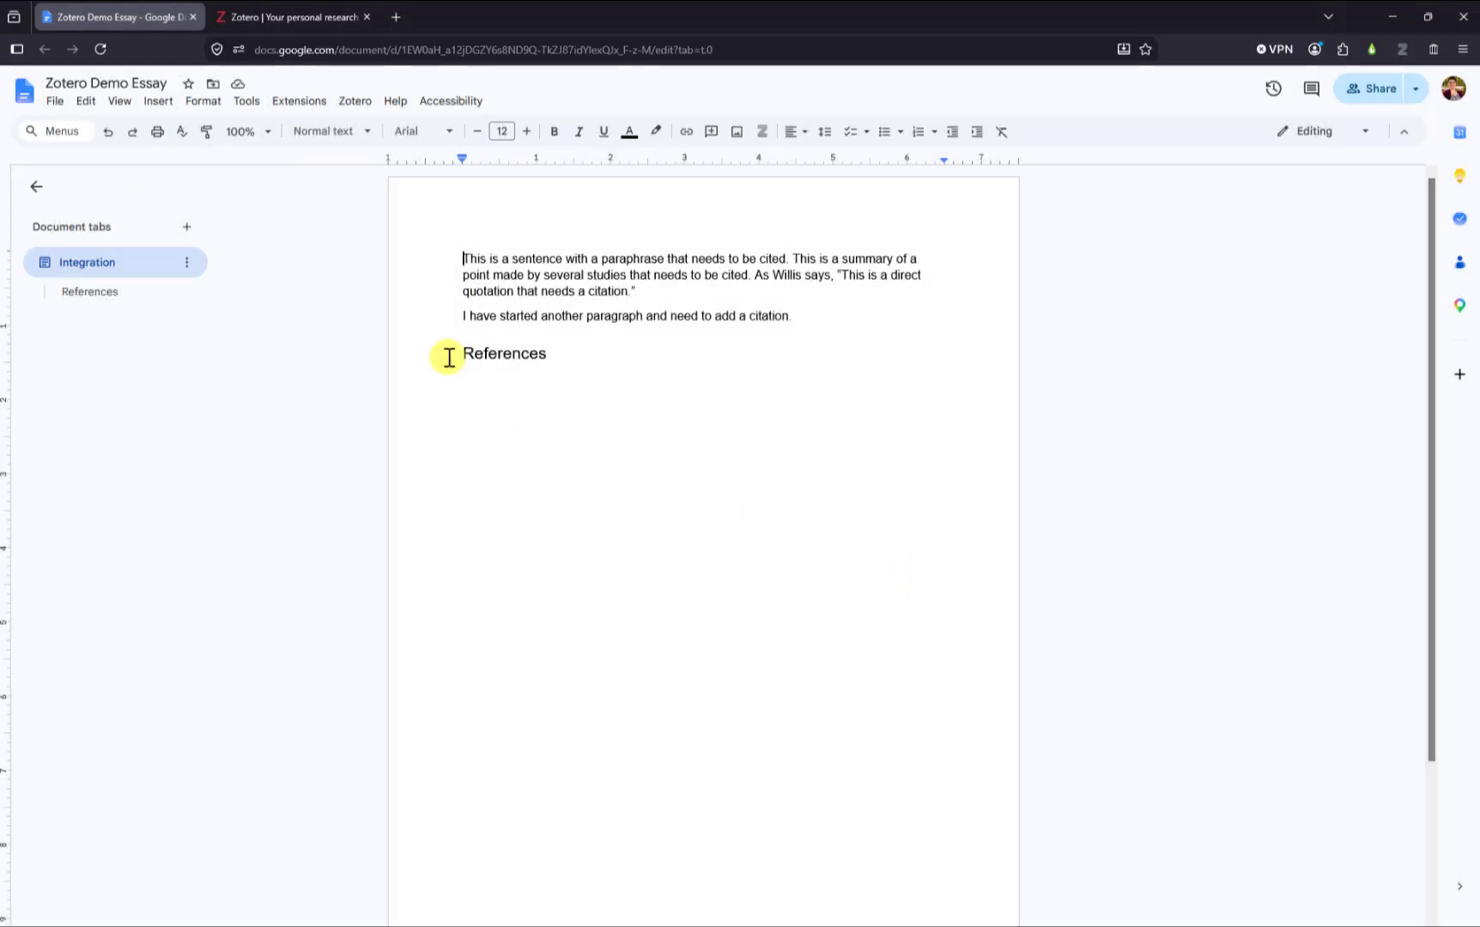
Start a Zotero citation again and choose the Google account for Zotero Google Docs Integration
{"action": "left_click", "coordinate": [355, 100]}
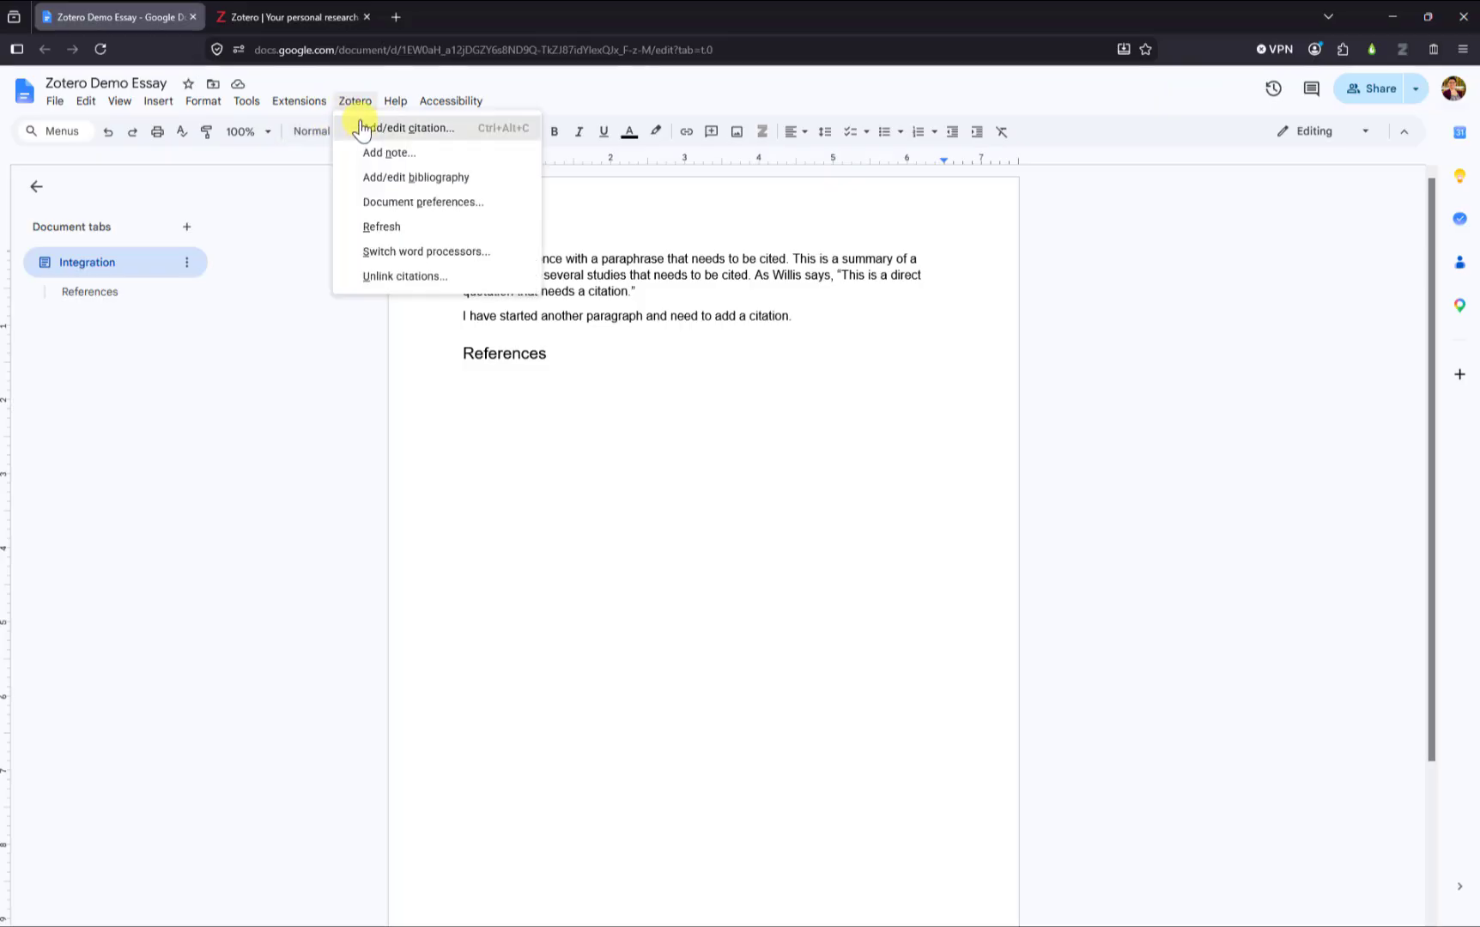
{"action": "left_click", "coordinate": [359, 126]}
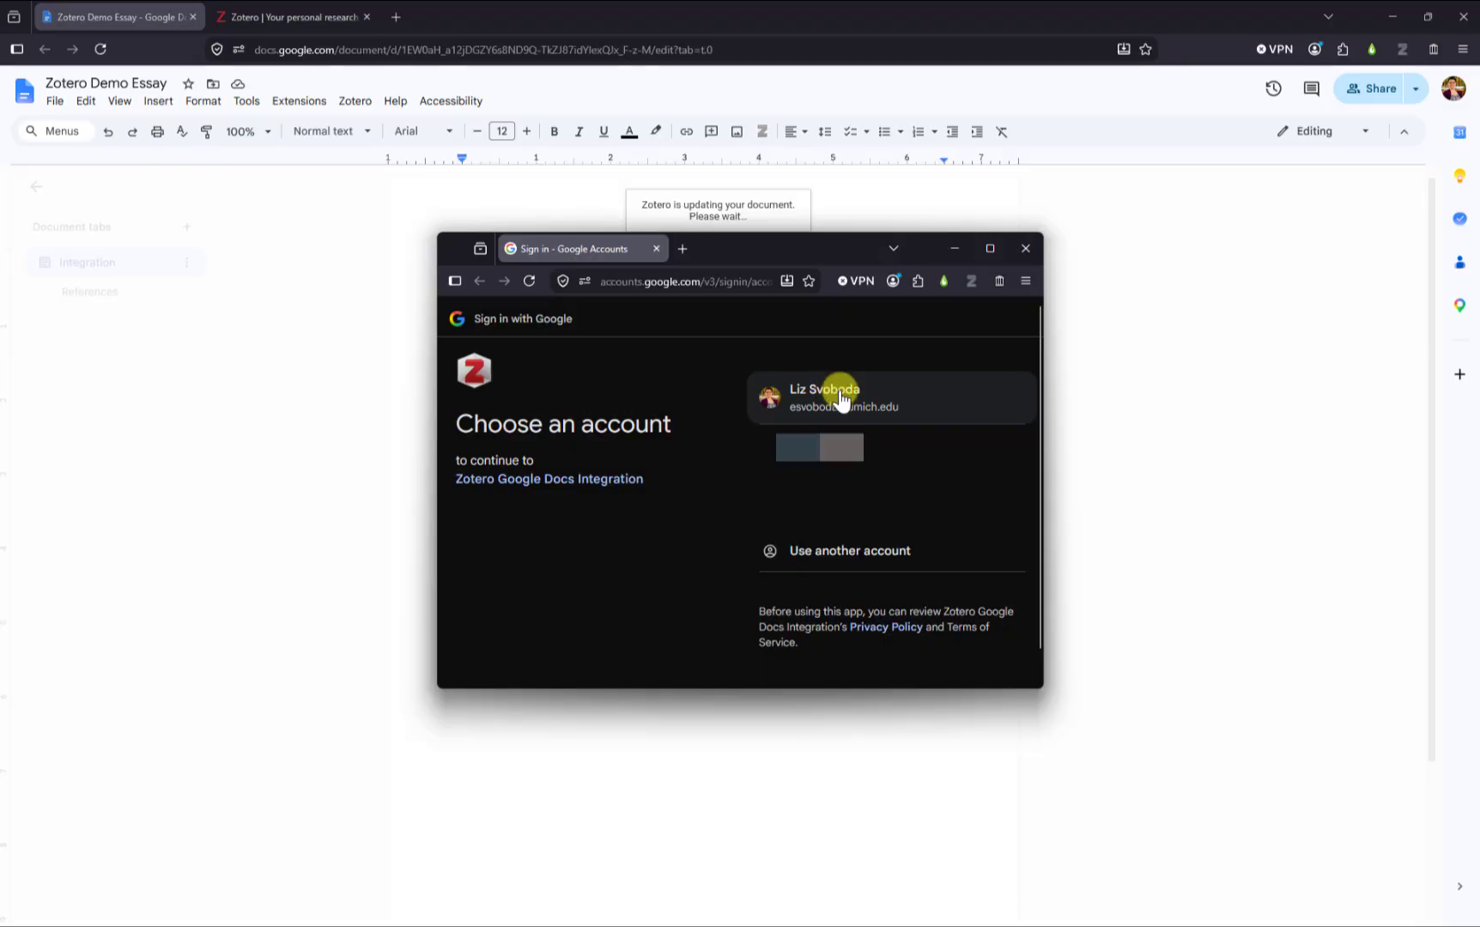
{"action": "left_click", "coordinate": [863, 400]}
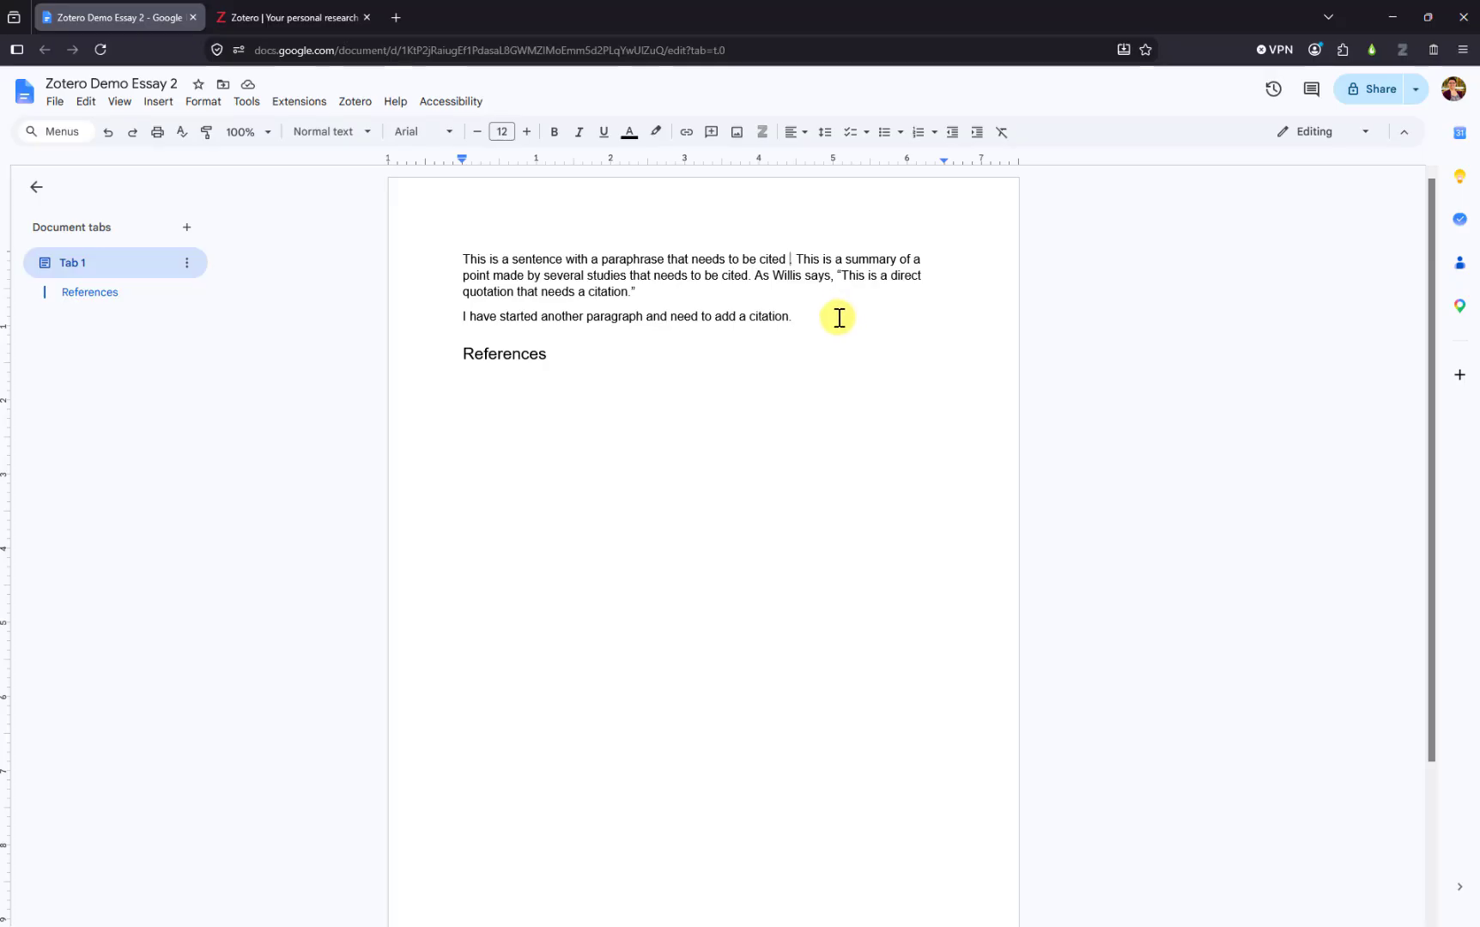
Start a citation after the first sentence of Zotero Demo Essay 2 and set the citation style to APA Style 7th edition
{"action": "left_click", "coordinate": [355, 102]}
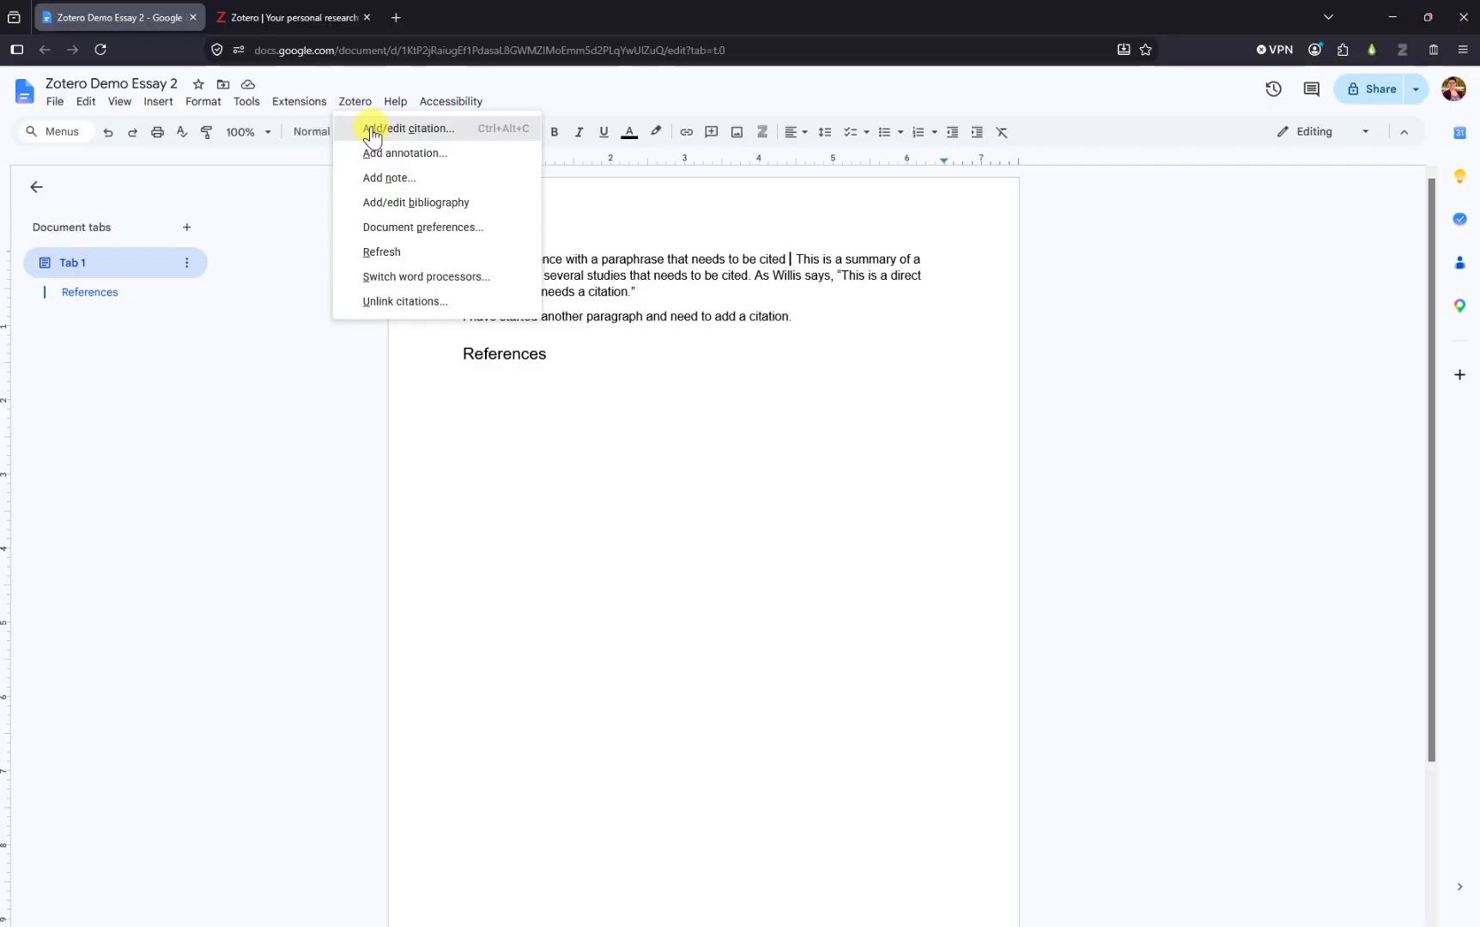
{"action": "left_click", "coordinate": [372, 131]}
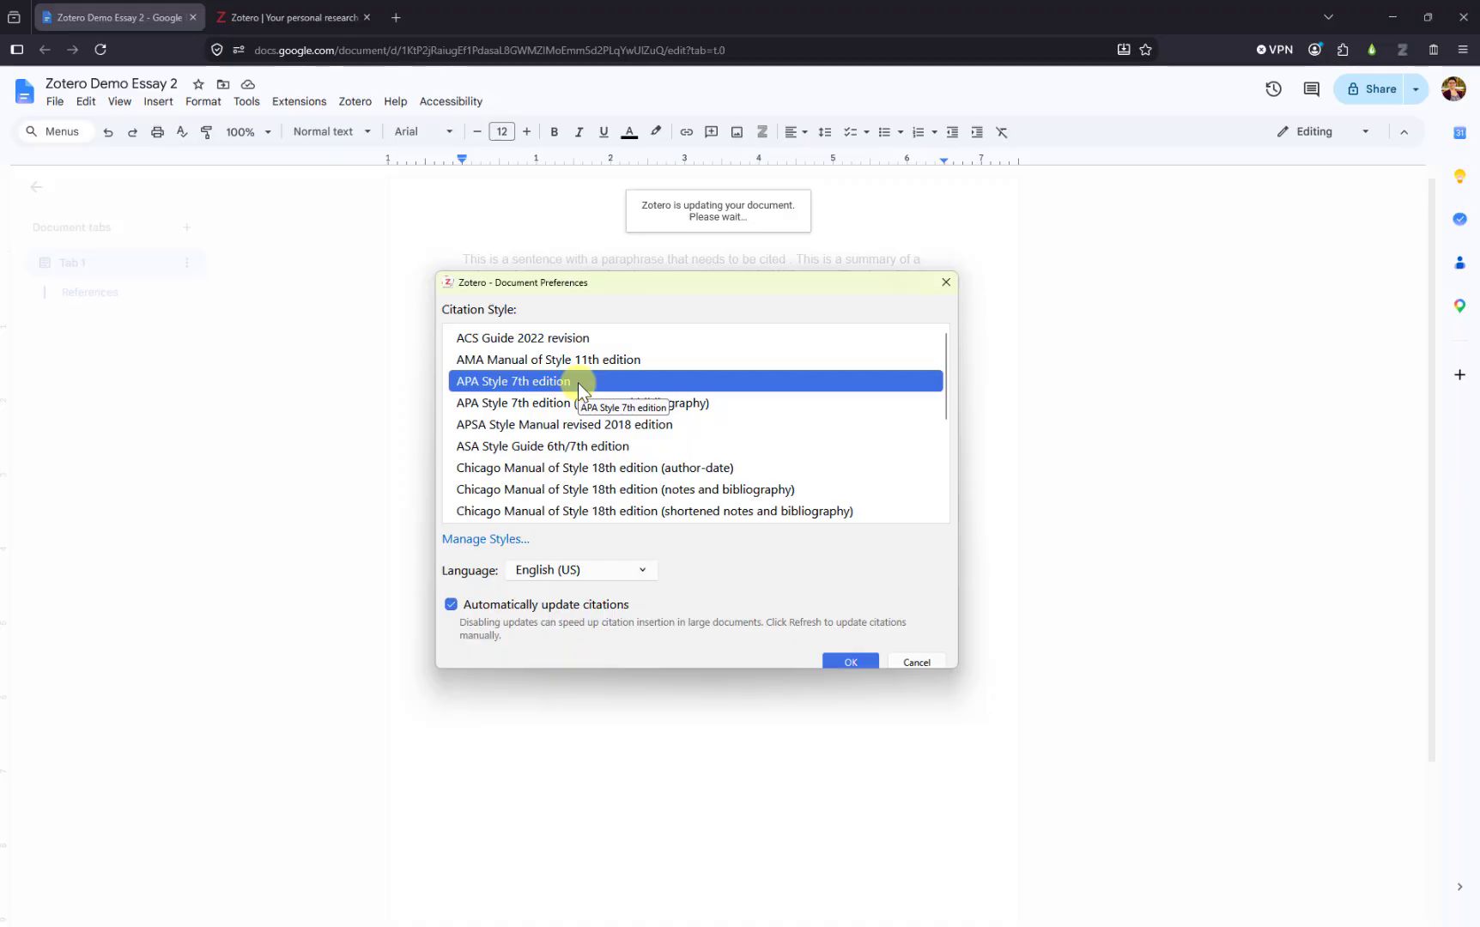
{"action": "scroll", "coordinate": [743, 382], "scroll_direction": "down", "scroll_amount": 5}
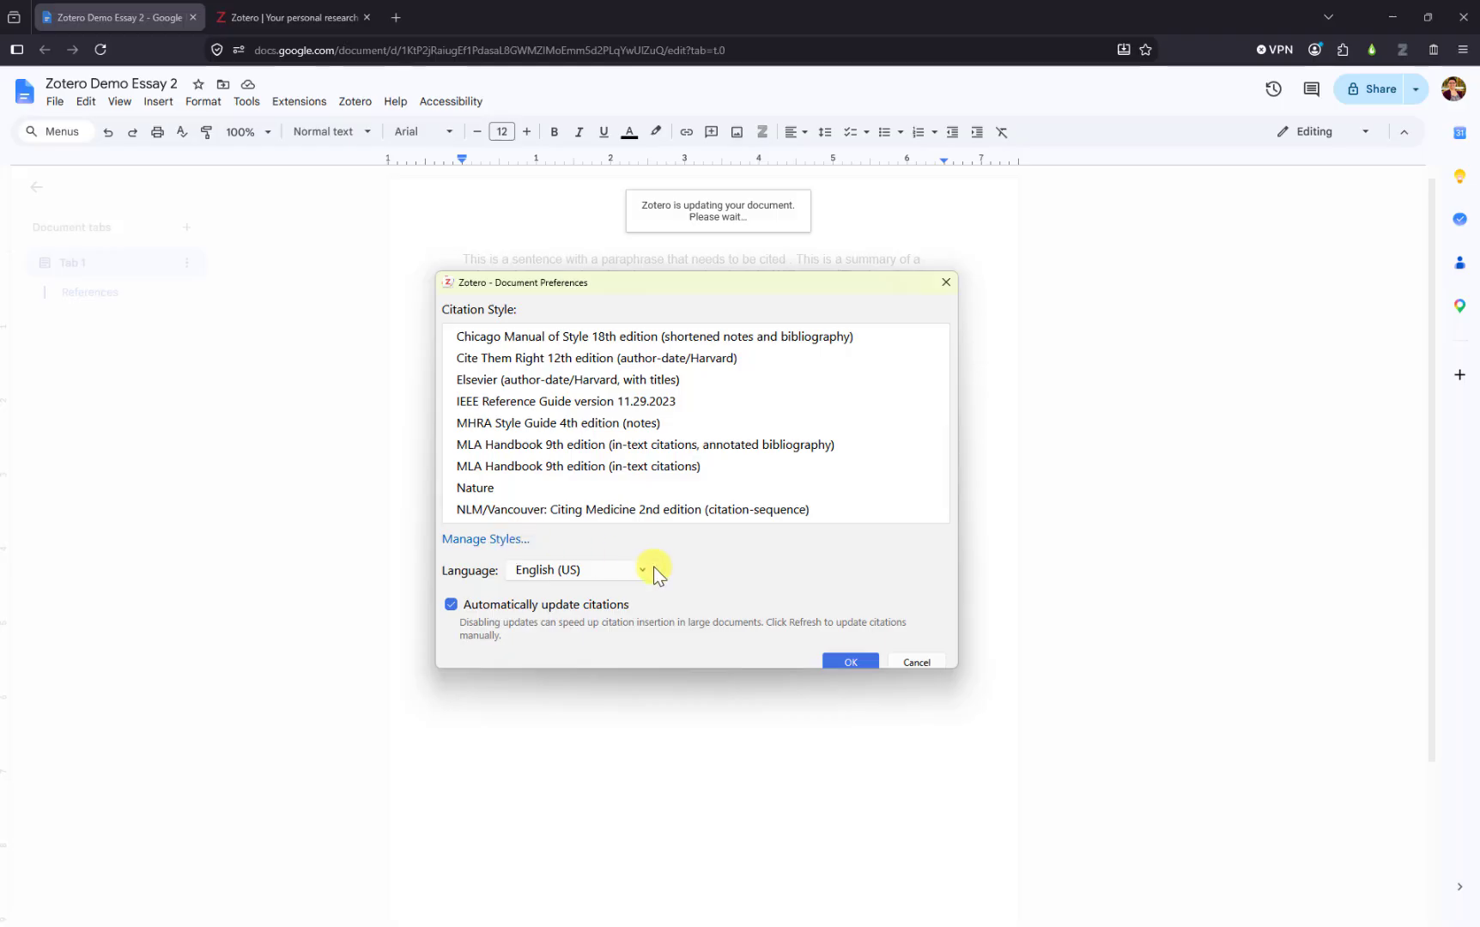
{"action": "scroll", "coordinate": [791, 425], "scroll_direction": "up", "scroll_amount": 5}
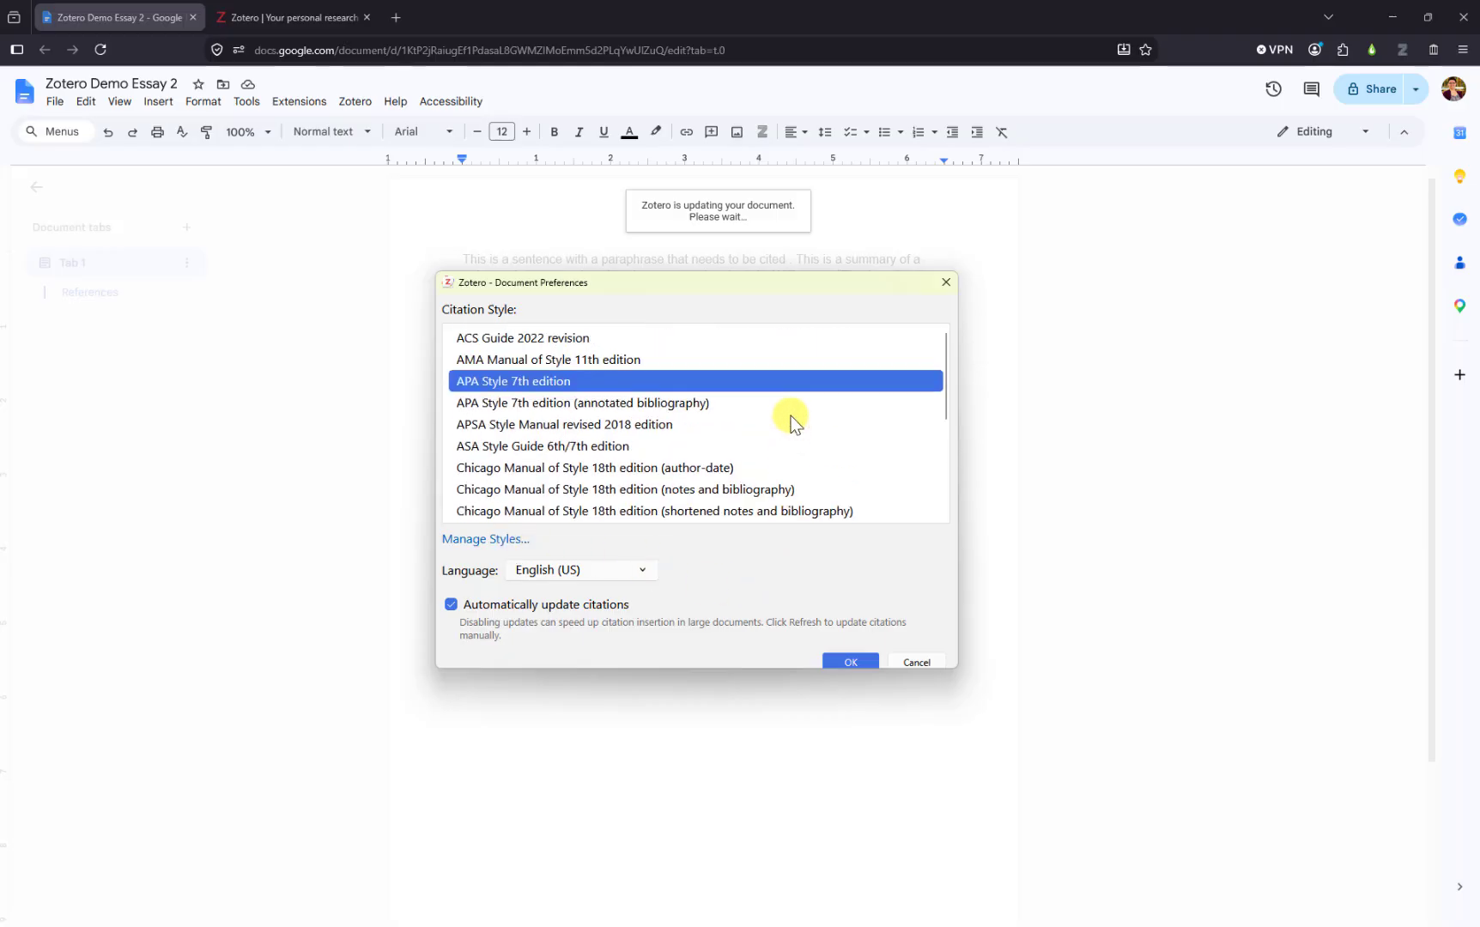
{"action": "left_click", "coordinate": [853, 662]}
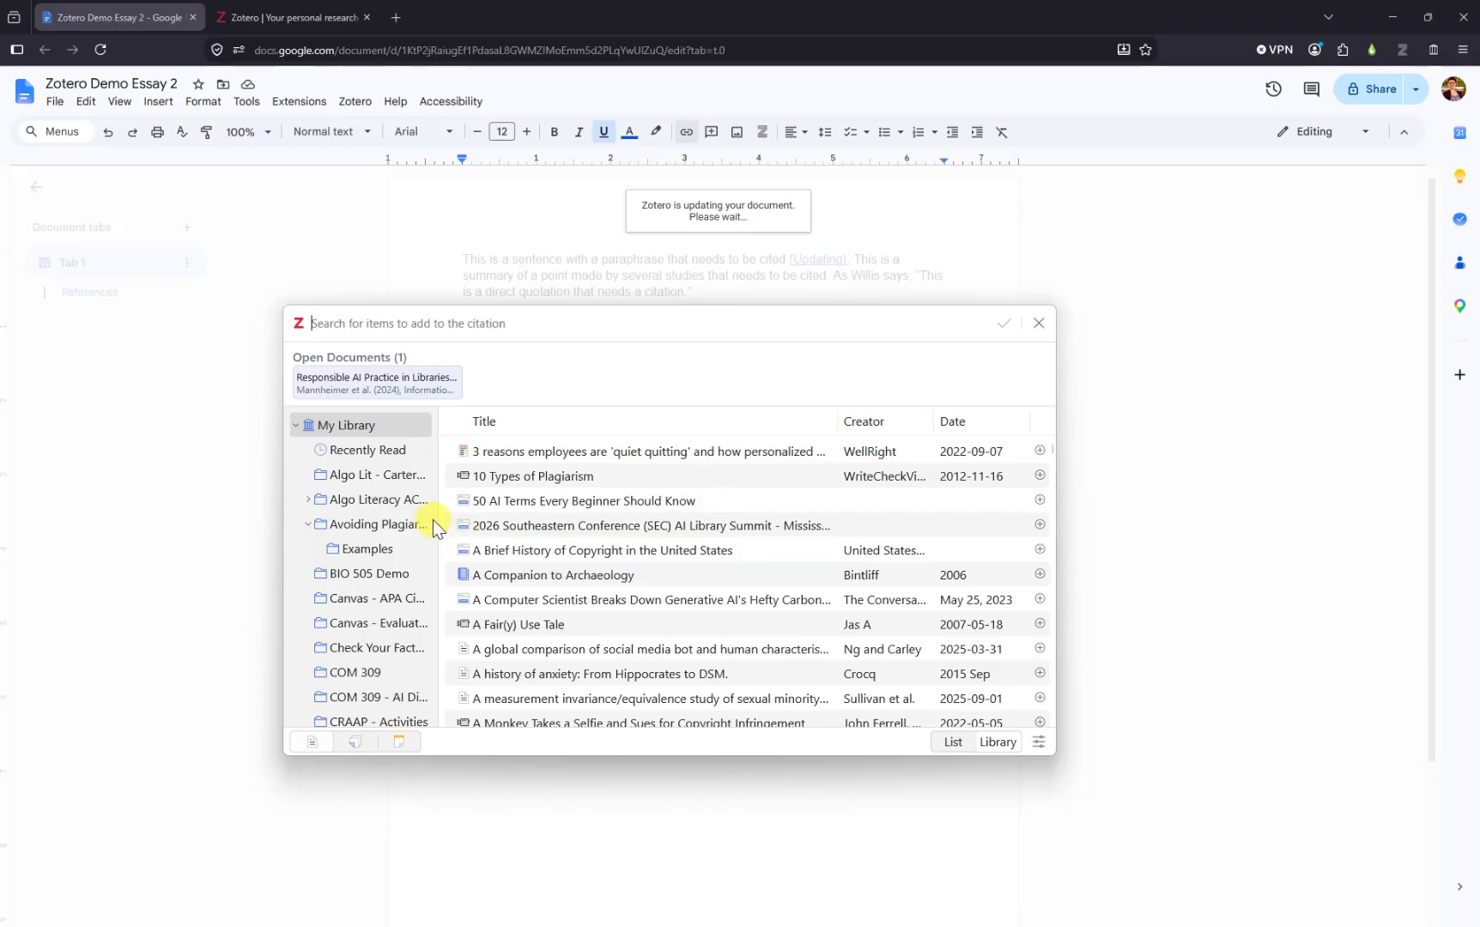
Show the items in the Video Demos collection of the citation dialog, and change the dialog to List view
{"action": "scroll", "coordinate": [378, 511], "scroll_direction": "down", "scroll_amount": 3}
{"action": "scroll", "coordinate": [384, 515], "scroll_direction": "down", "scroll_amount": 2}
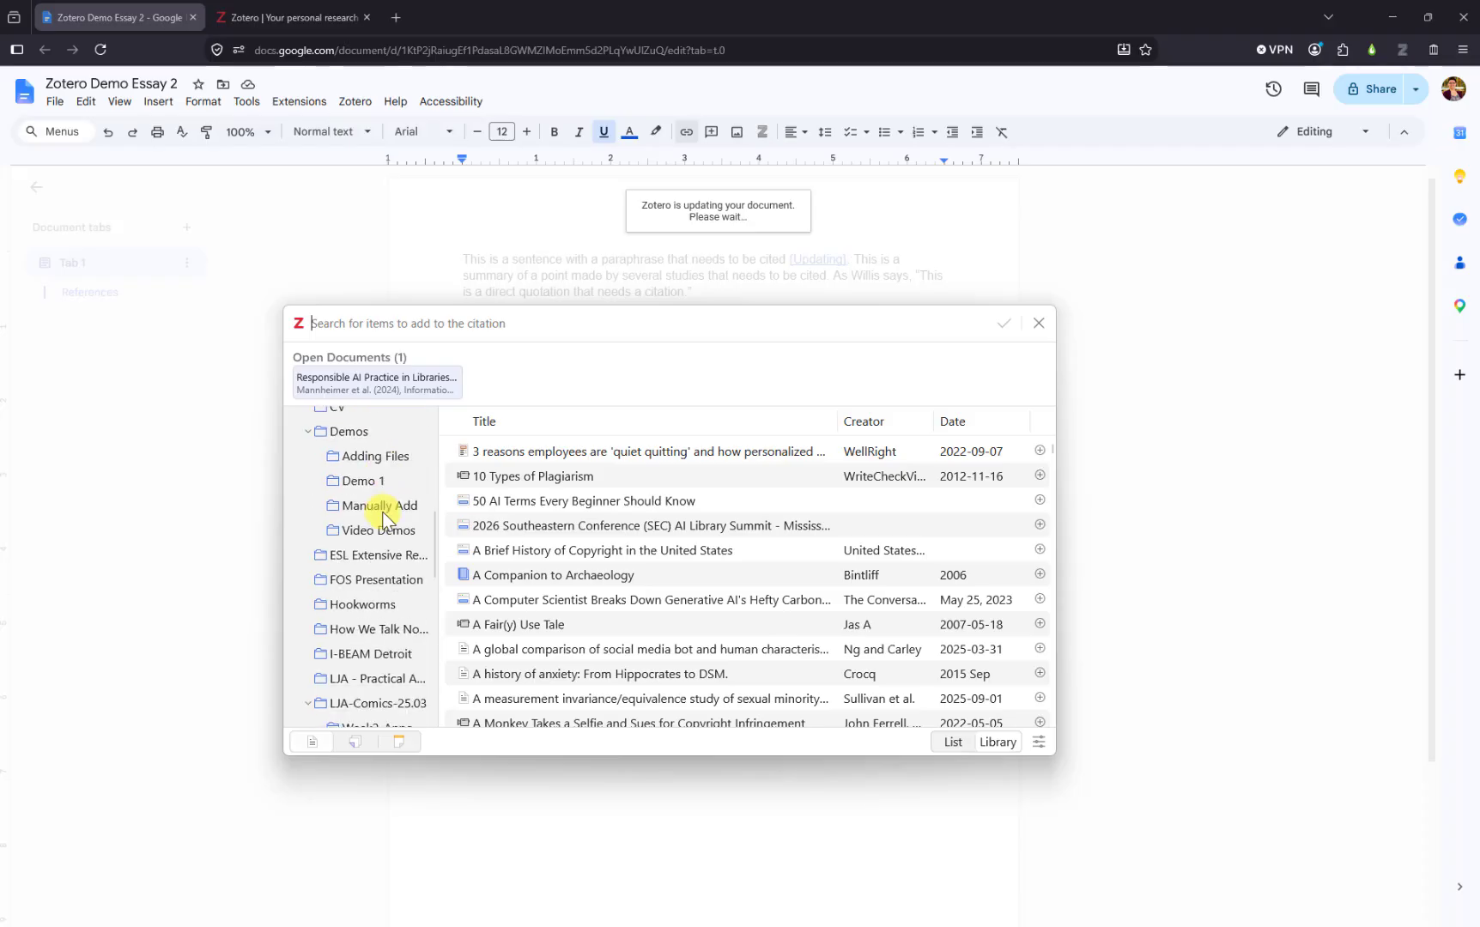
{"action": "left_click", "coordinate": [378, 529]}
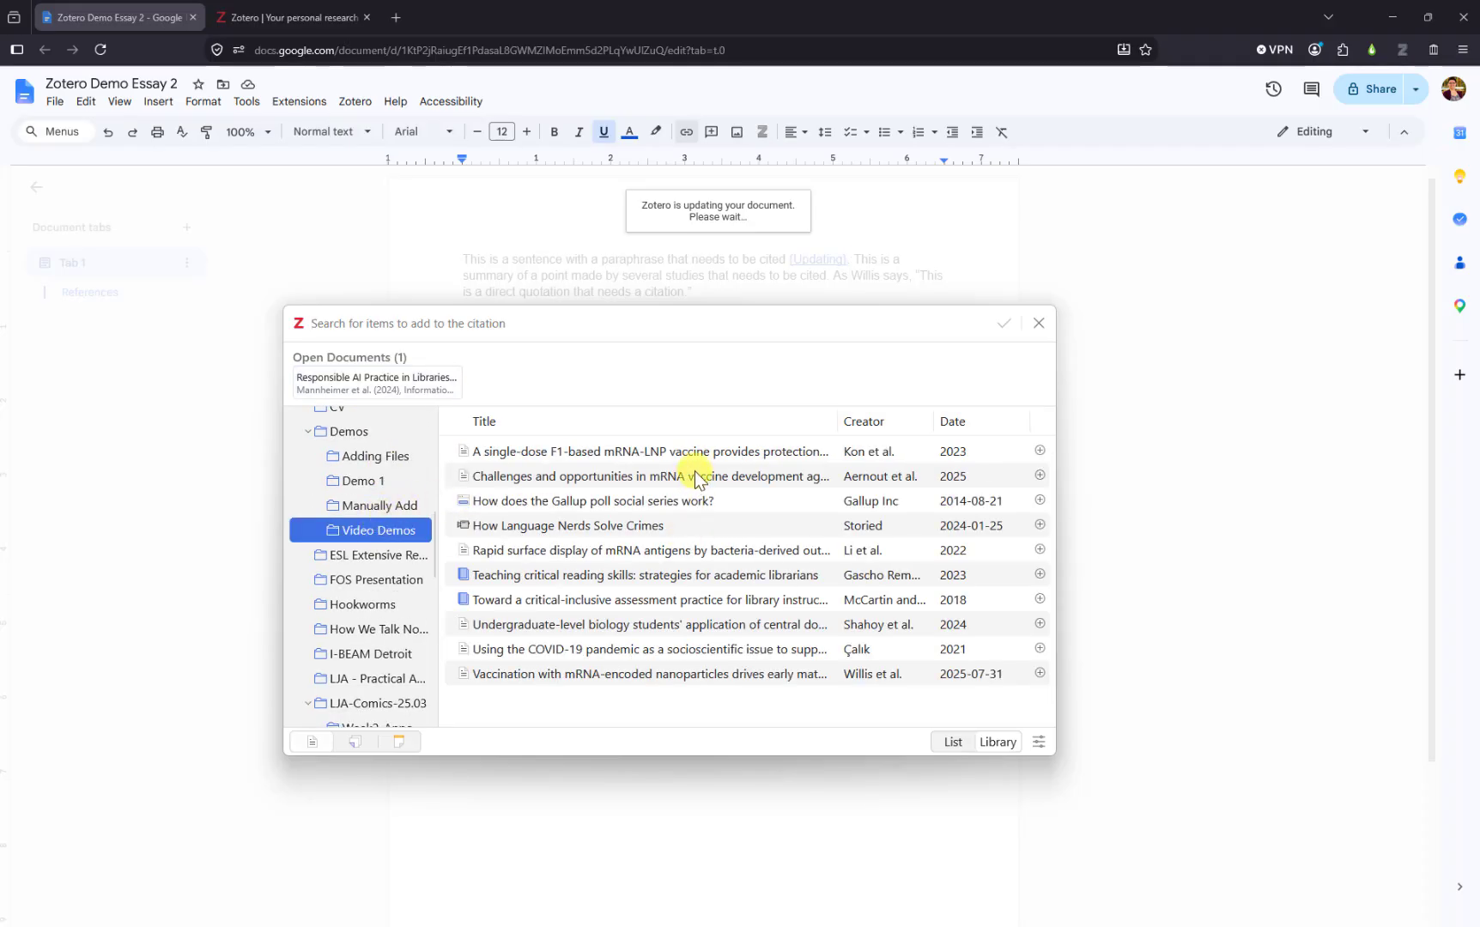
{"action": "left_click", "coordinate": [951, 744]}
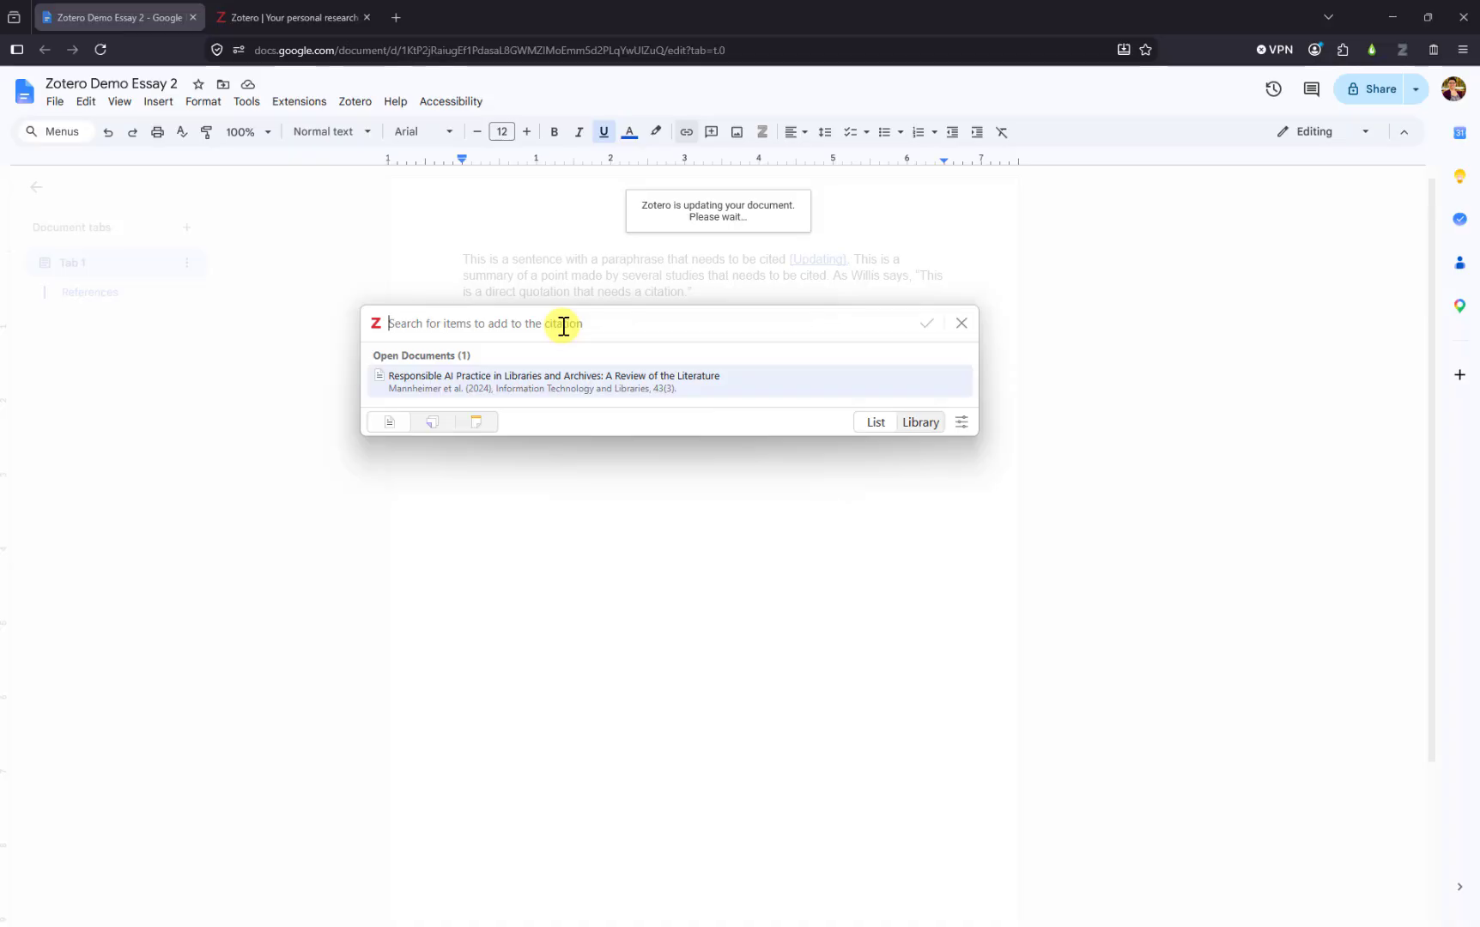
Search the citation dialog by the lead author's surname for the single-dose F1-based mRNA-LNP vaccine article, and clear the search
{"action": "type", "text": "kon"}
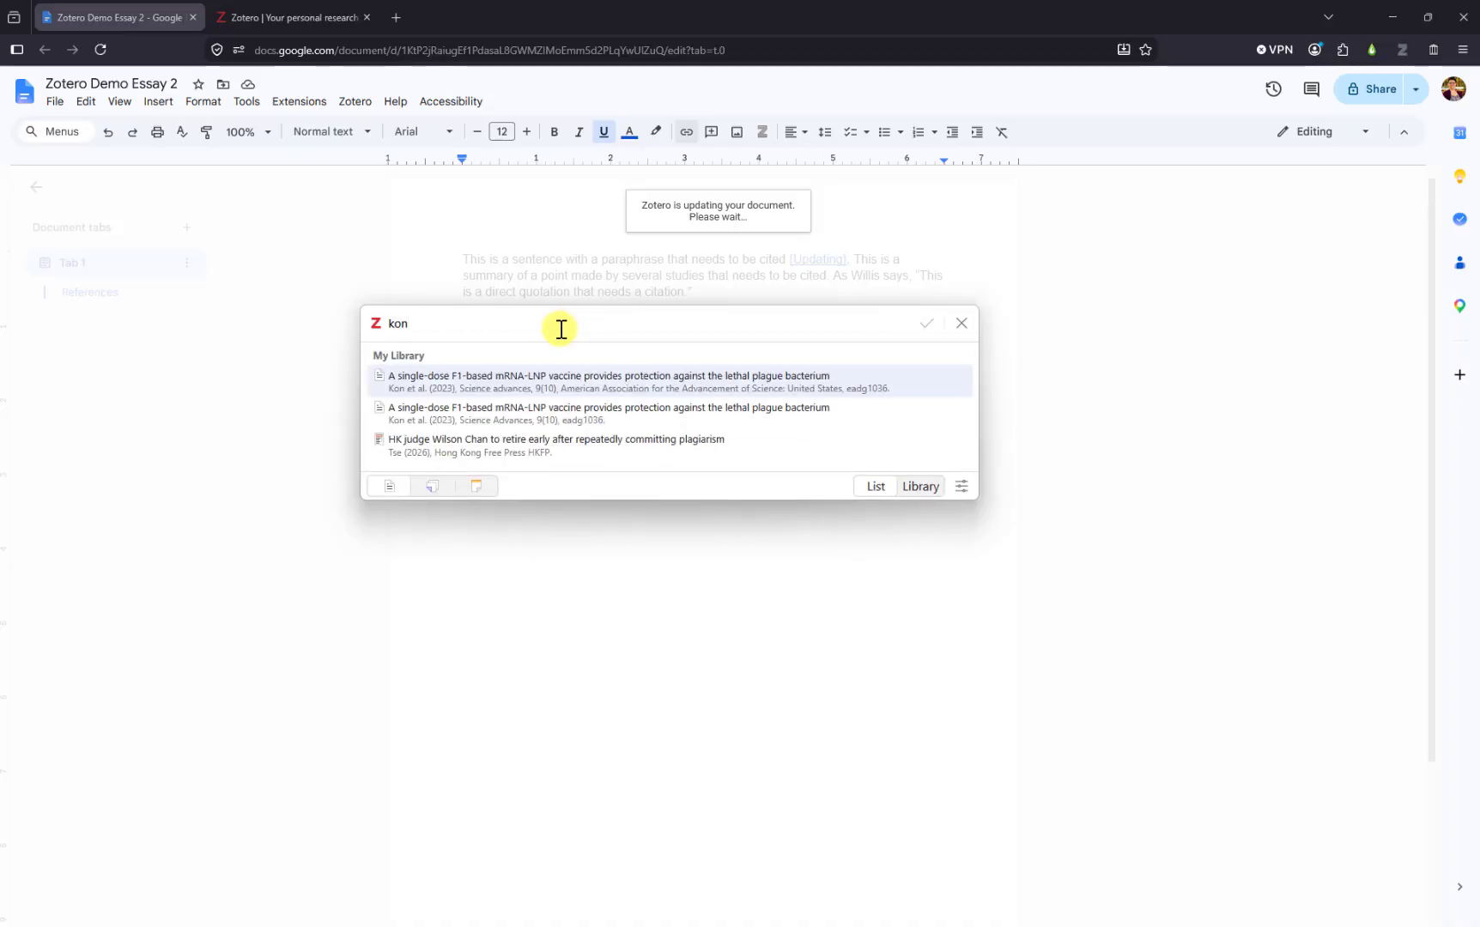
{"action": "key", "text": "BackSpace"}
{"action": "key", "text": "BackSpace"}
{"action": "key", "text": "BackSpace"}
Search for "covid" and insert the 2021 article "Using the COVID-19 pandemic as a socioscientific issue" as the first sentence's citation
{"action": "type", "text": "covod"}
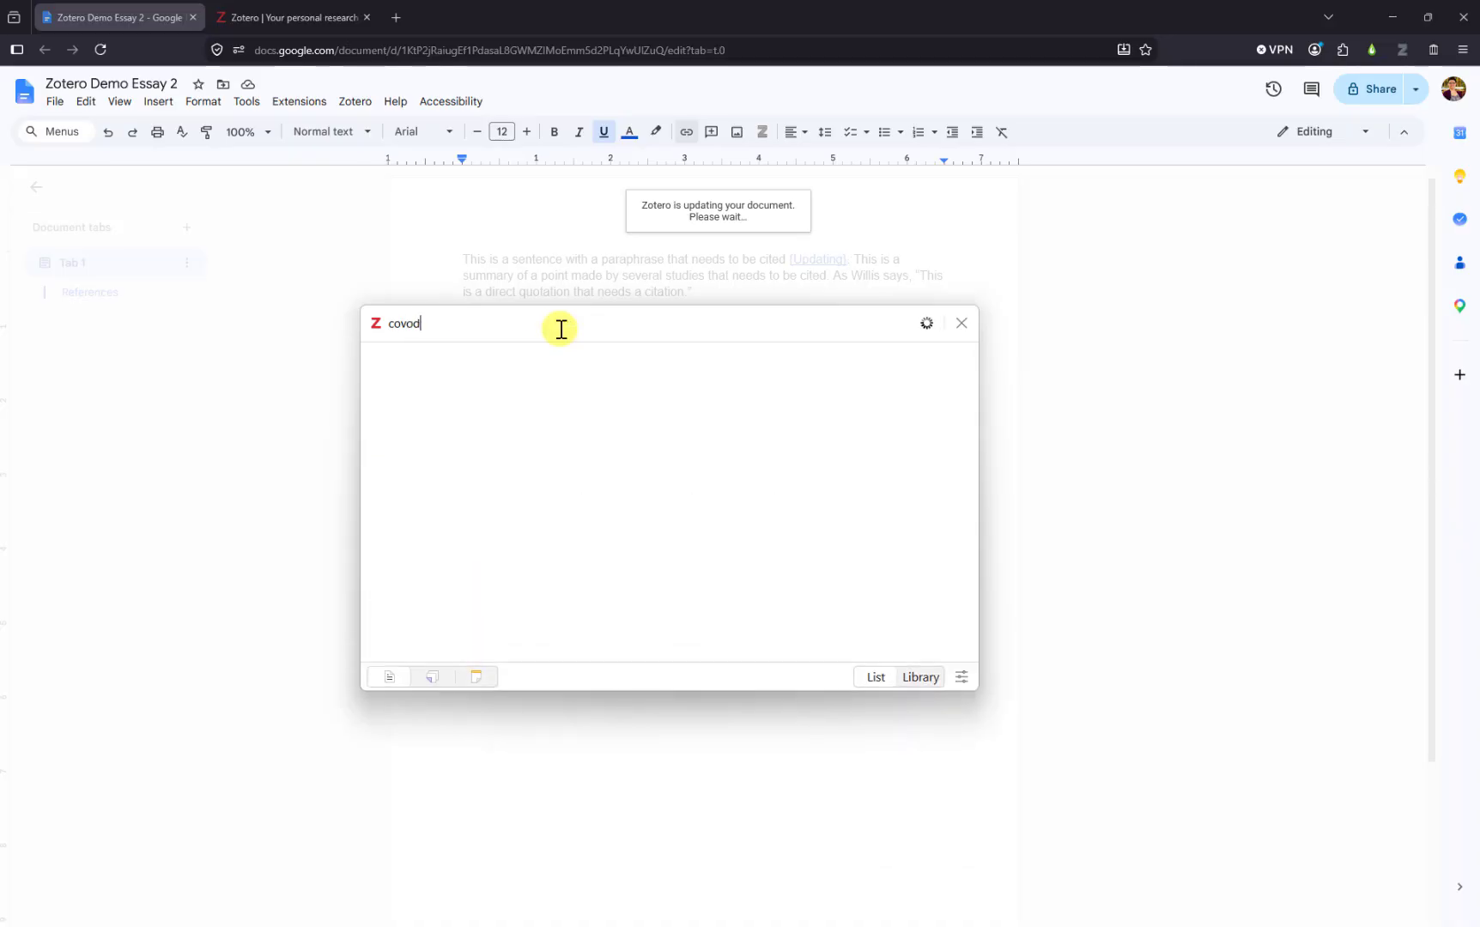
{"action": "key", "text": "BackSpace"}
{"action": "key", "text": "BackSpace"}
{"action": "type", "text": "id"}
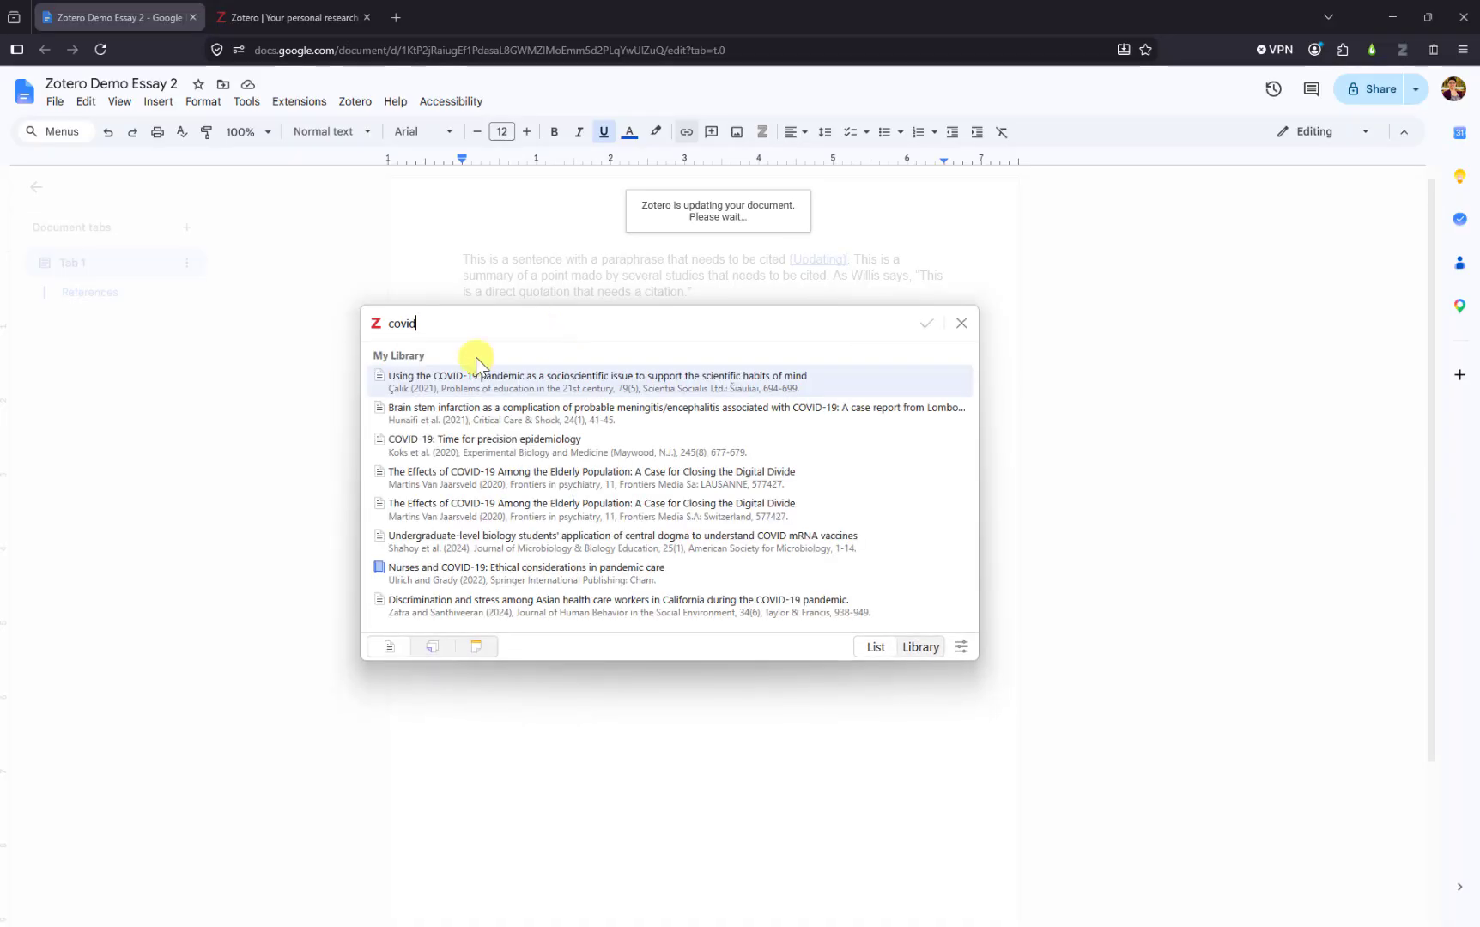
{"action": "left_click", "coordinate": [418, 384]}
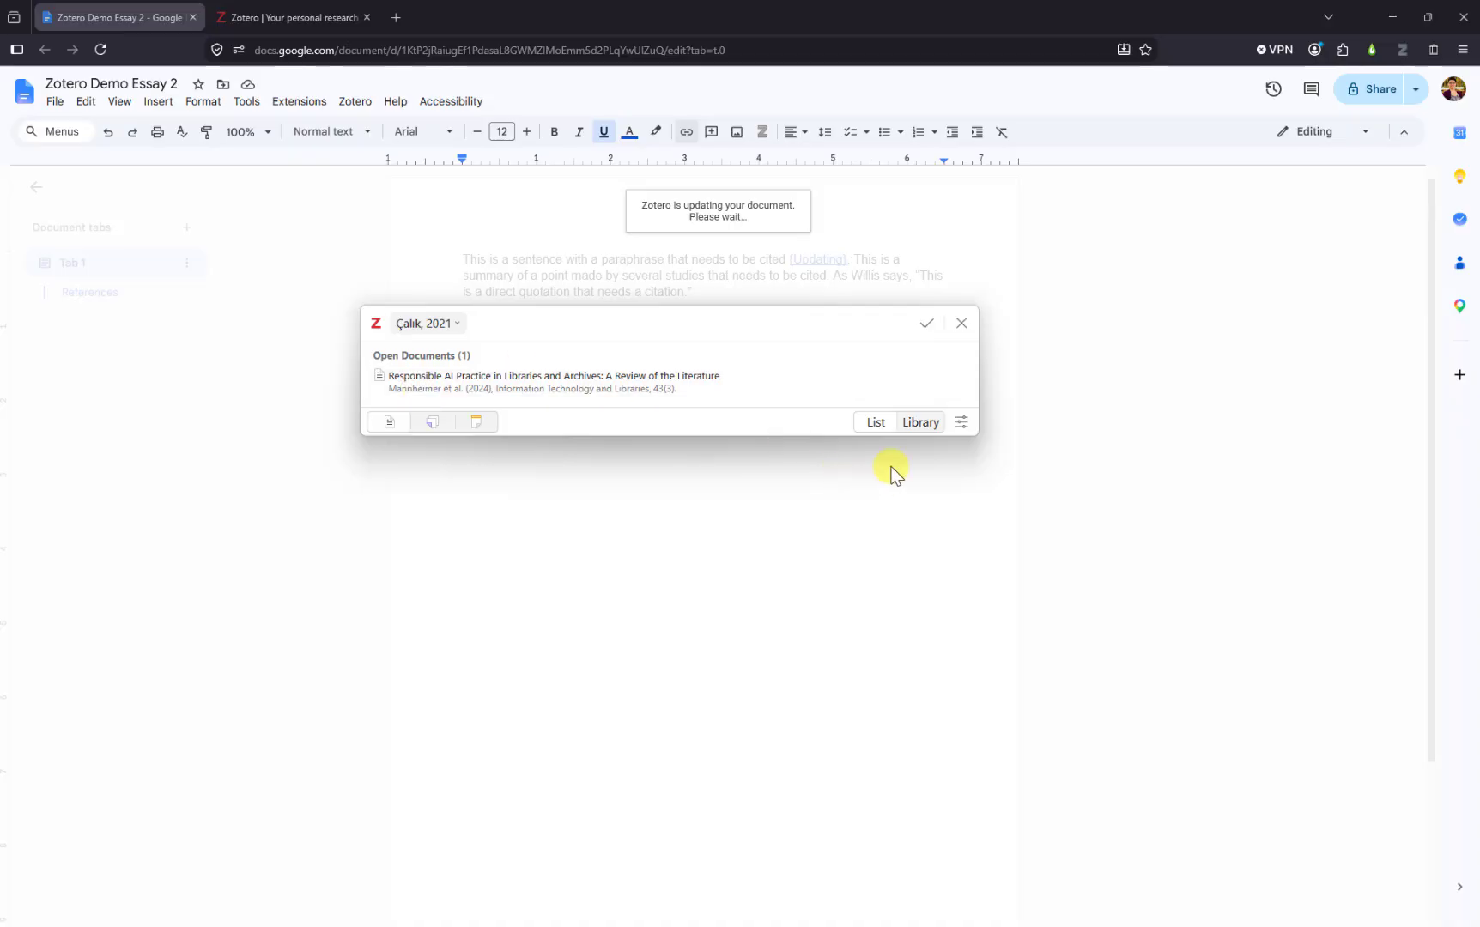
{"action": "left_click", "coordinate": [927, 330]}
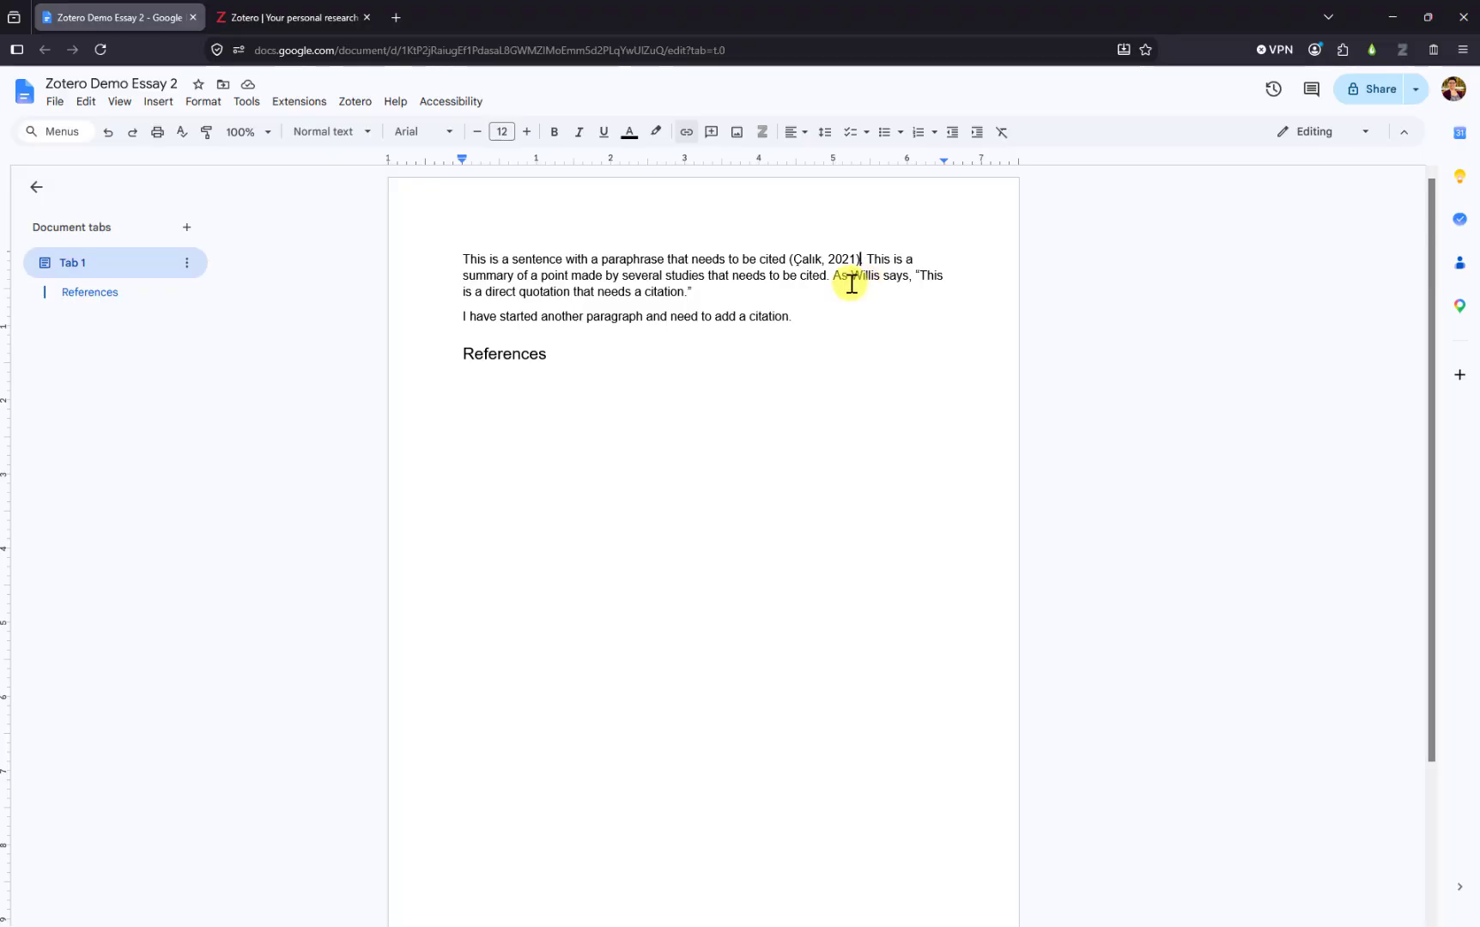
Start a citation after the second sentence with two Video Demos articles: the 2023 "A single-dose F1-based mRNA-LNP vaccine" and 2022 "Rapid surface display of mRNA antigens"
{"action": "left_click", "coordinate": [827, 277]}
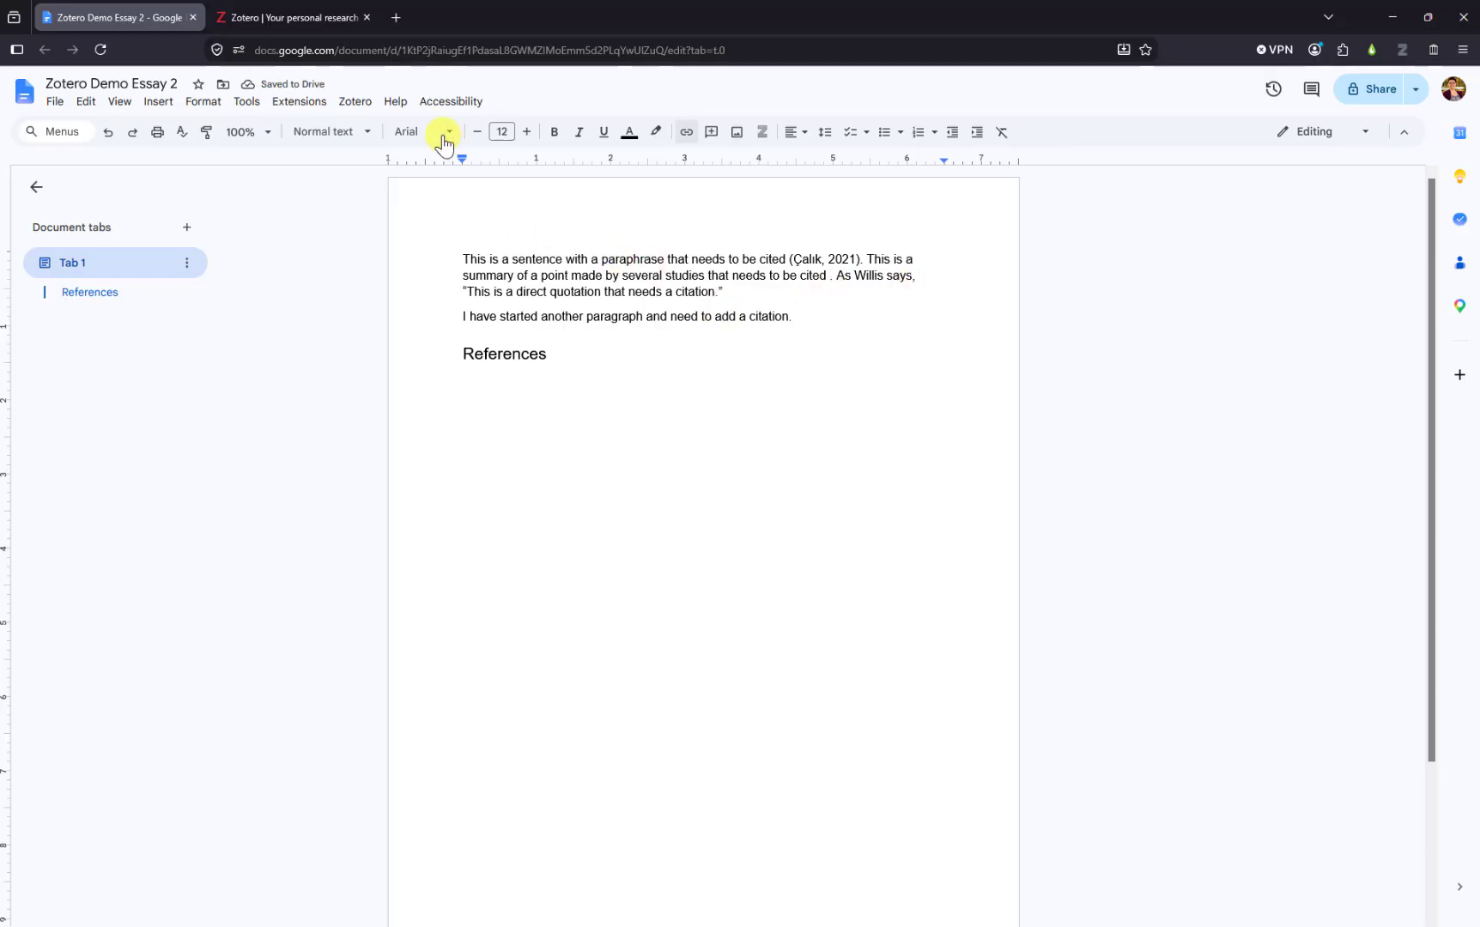
{"action": "left_click", "coordinate": [355, 102]}
{"action": "left_click", "coordinate": [366, 128]}
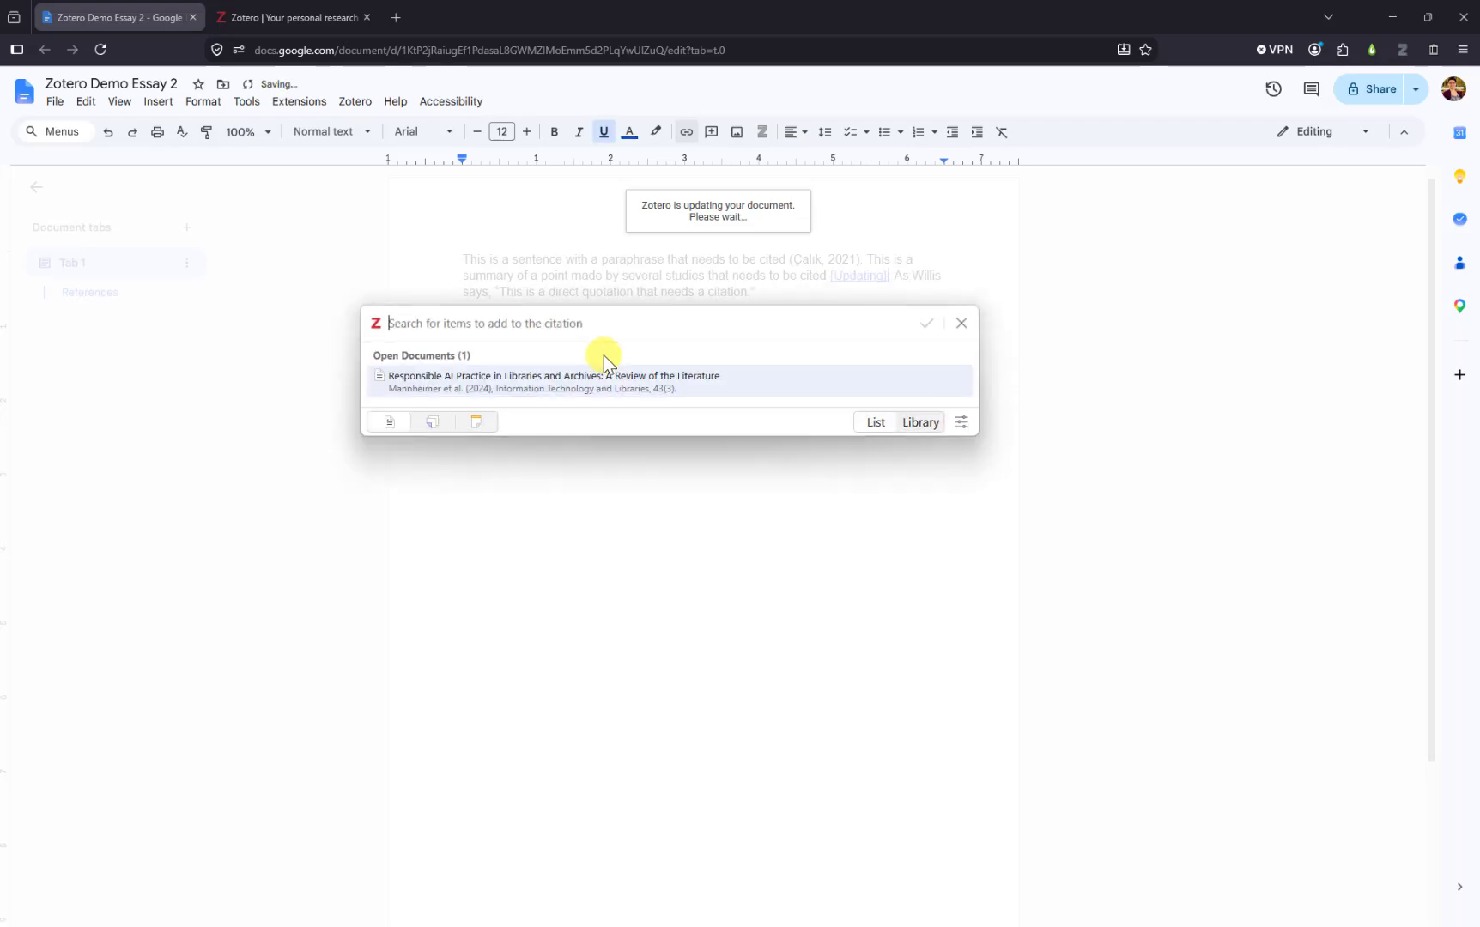
{"action": "left_click", "coordinate": [915, 439]}
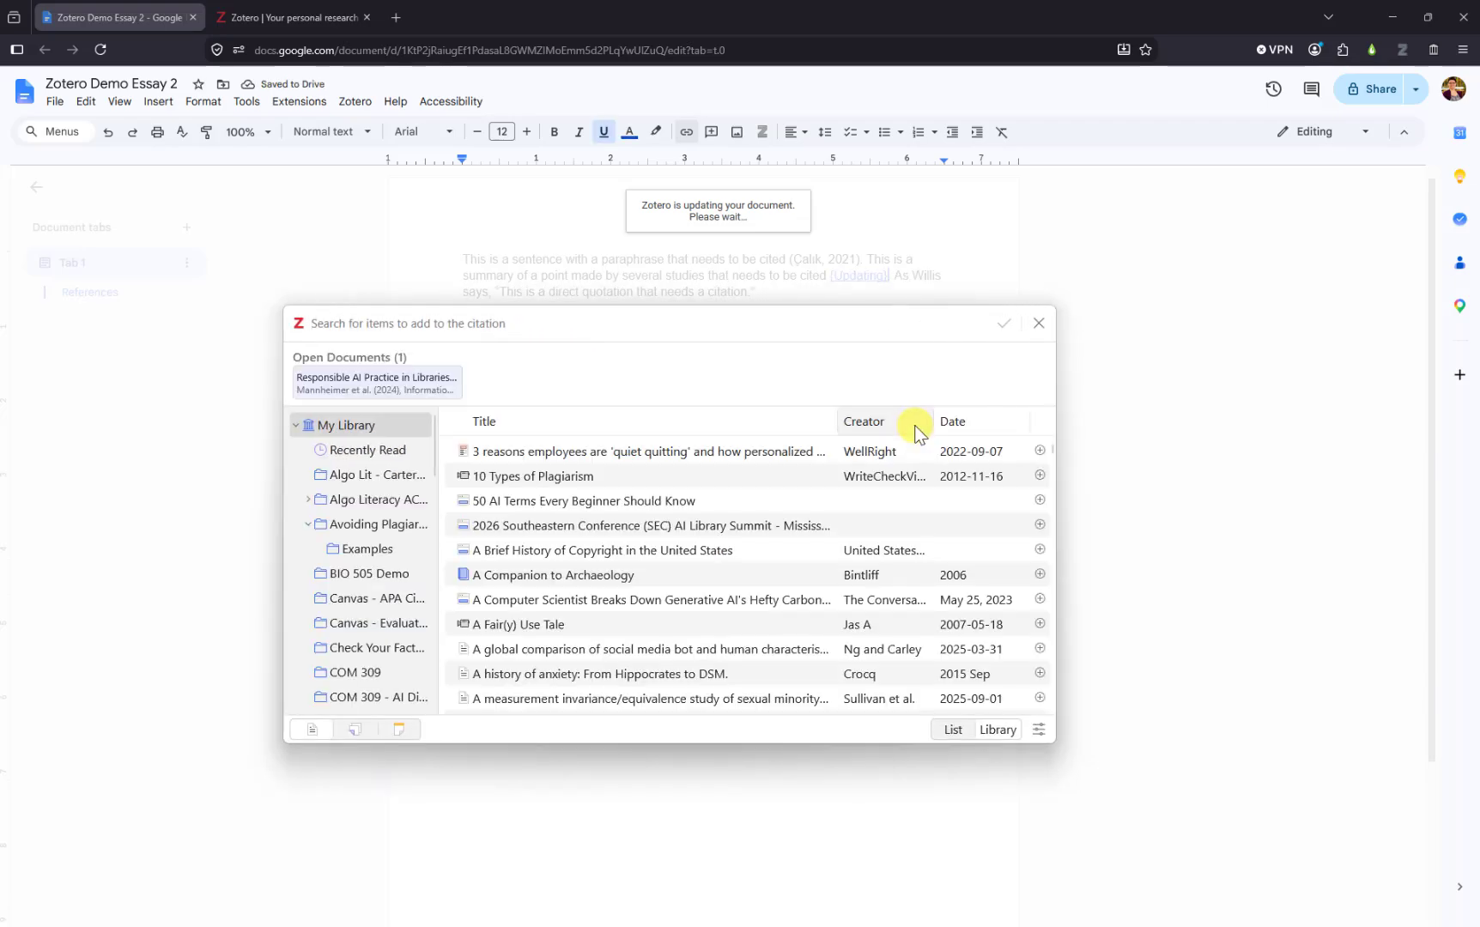
{"action": "scroll", "coordinate": [346, 531], "scroll_direction": "down", "scroll_amount": 8}
{"action": "left_click", "coordinate": [347, 530]}
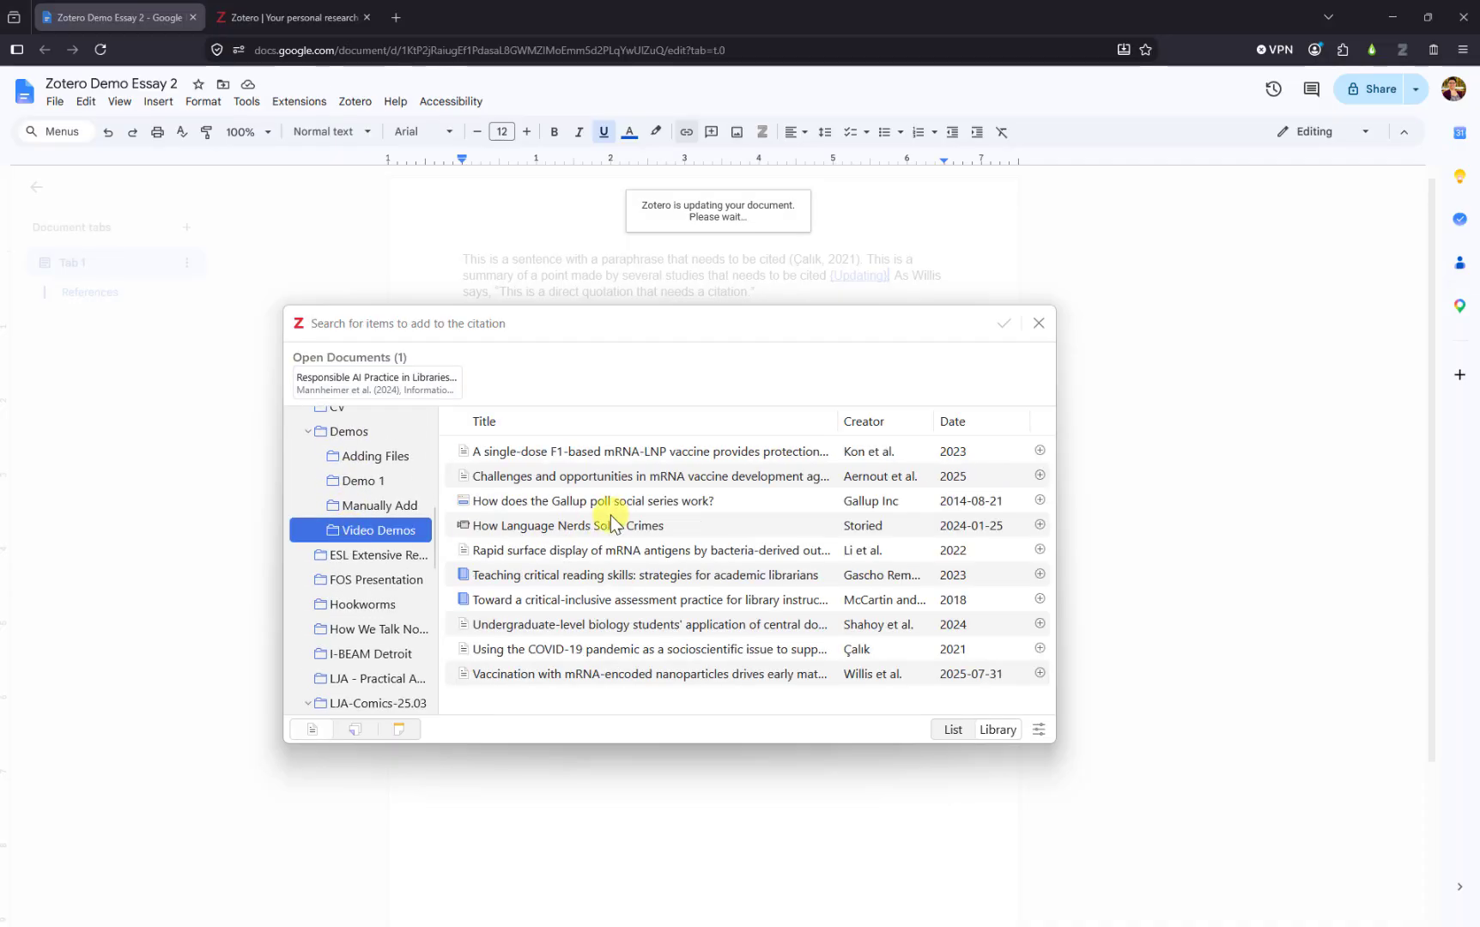
{"action": "left_click", "coordinate": [605, 451]}
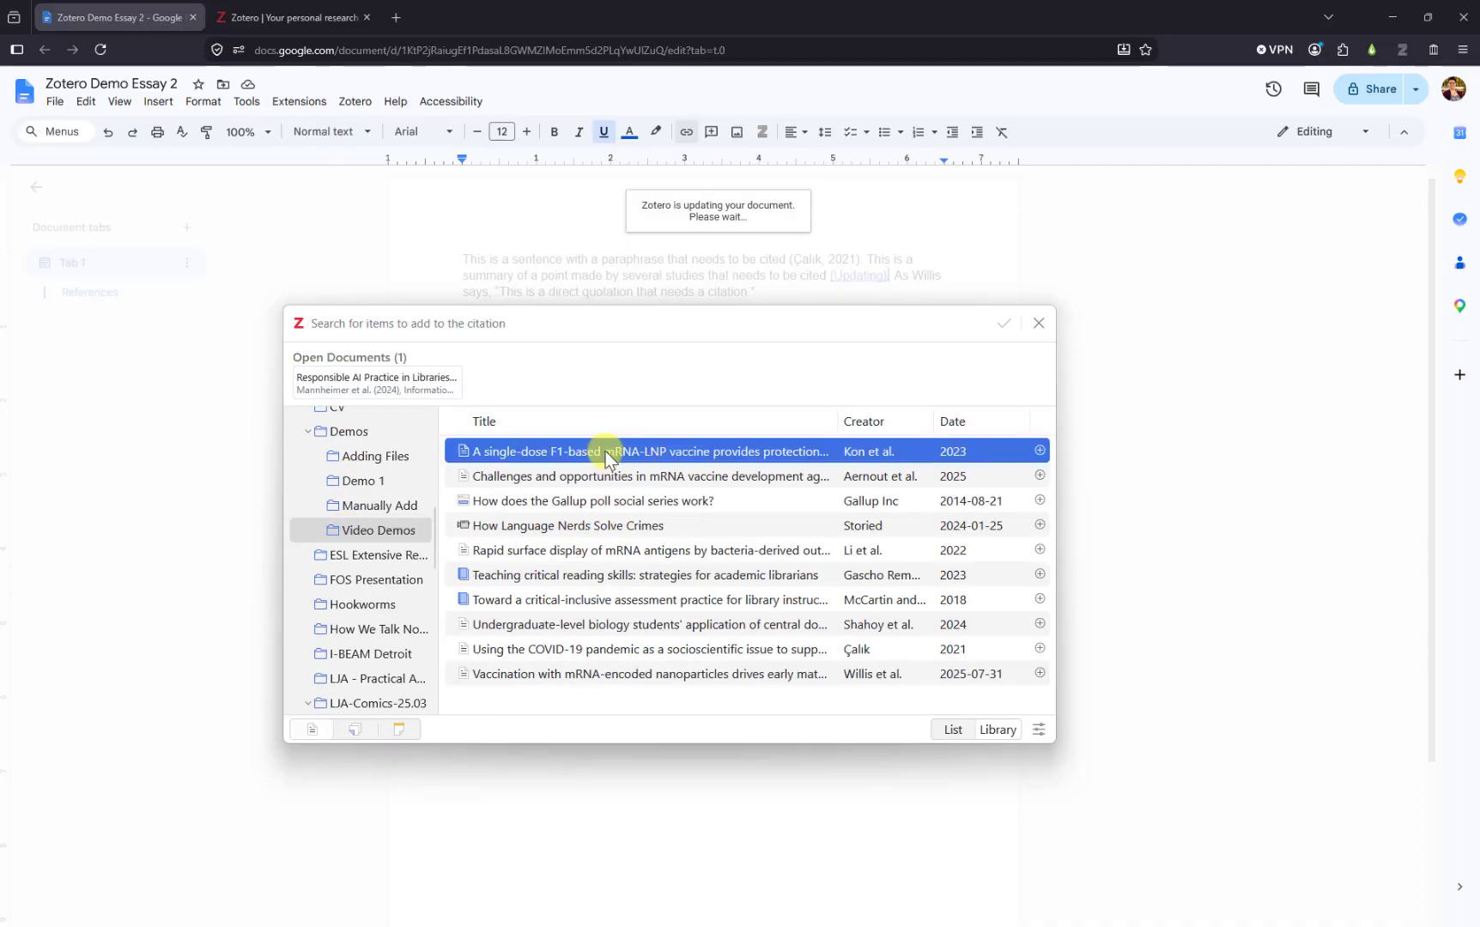
{"action": "left_click", "coordinate": [618, 556]}
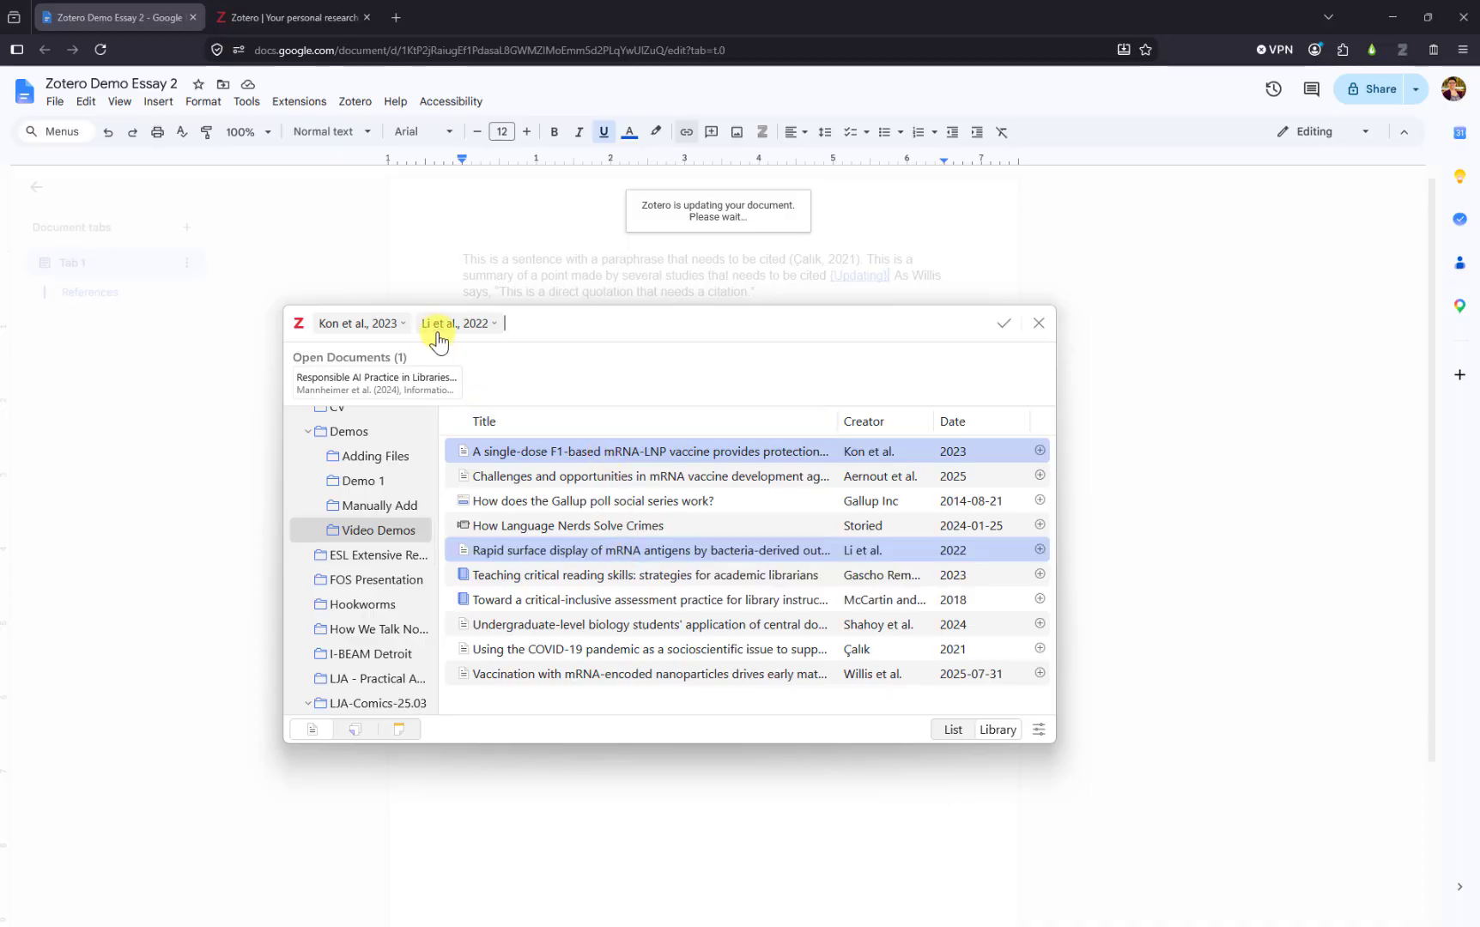
Place the 2022 source ahead of the 2023 source in the citation and insert it into the document
{"action": "left_click_drag", "start_coordinate": [437, 334], "coordinate": [335, 341]}
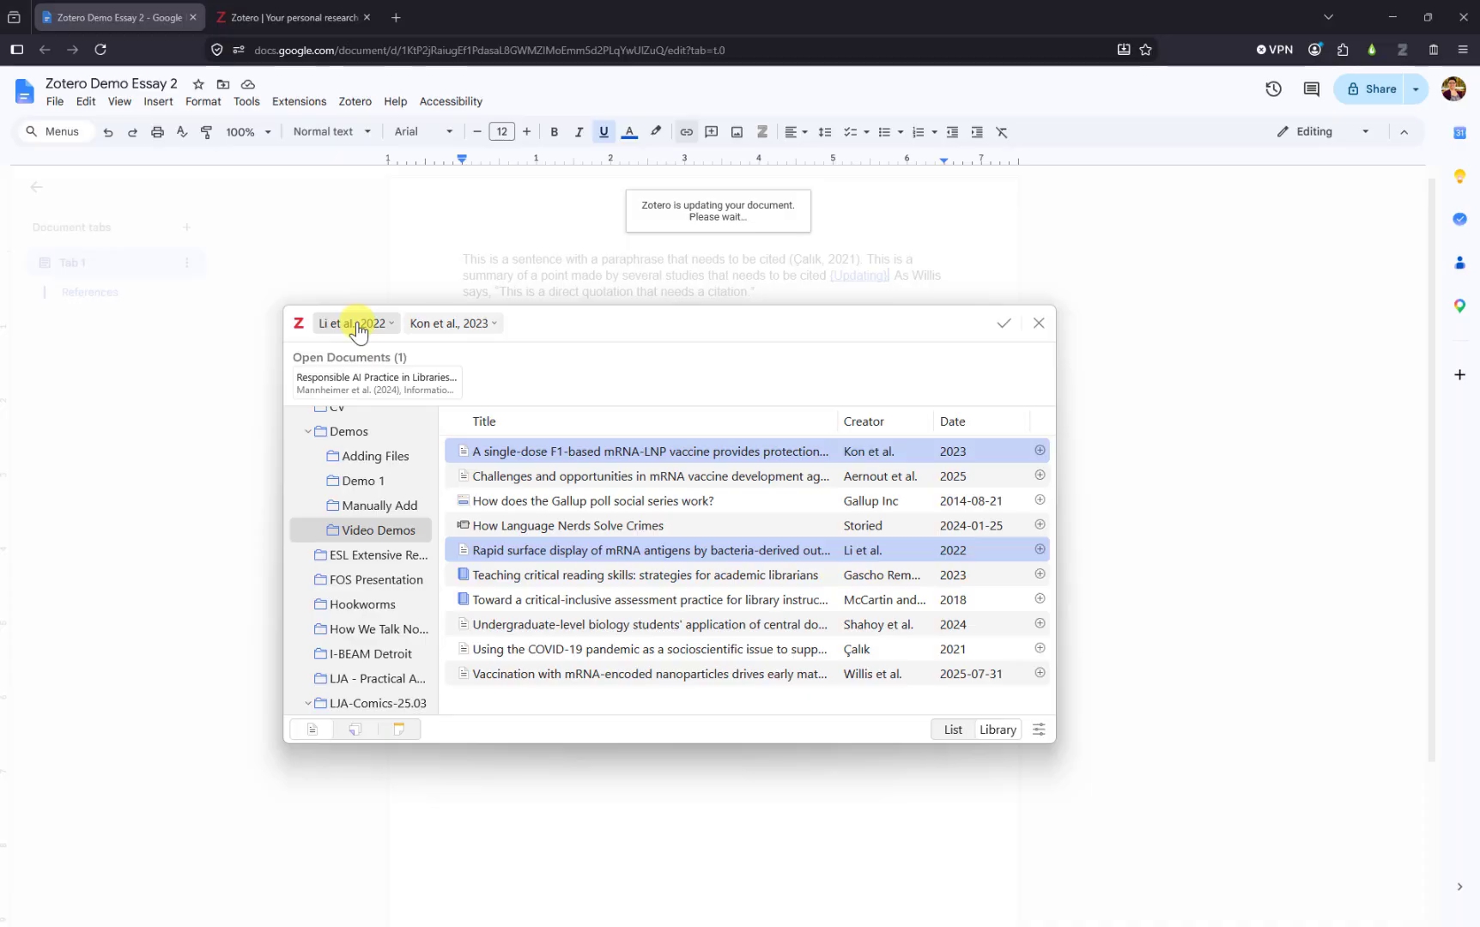
{"action": "left_click", "coordinate": [1004, 323]}
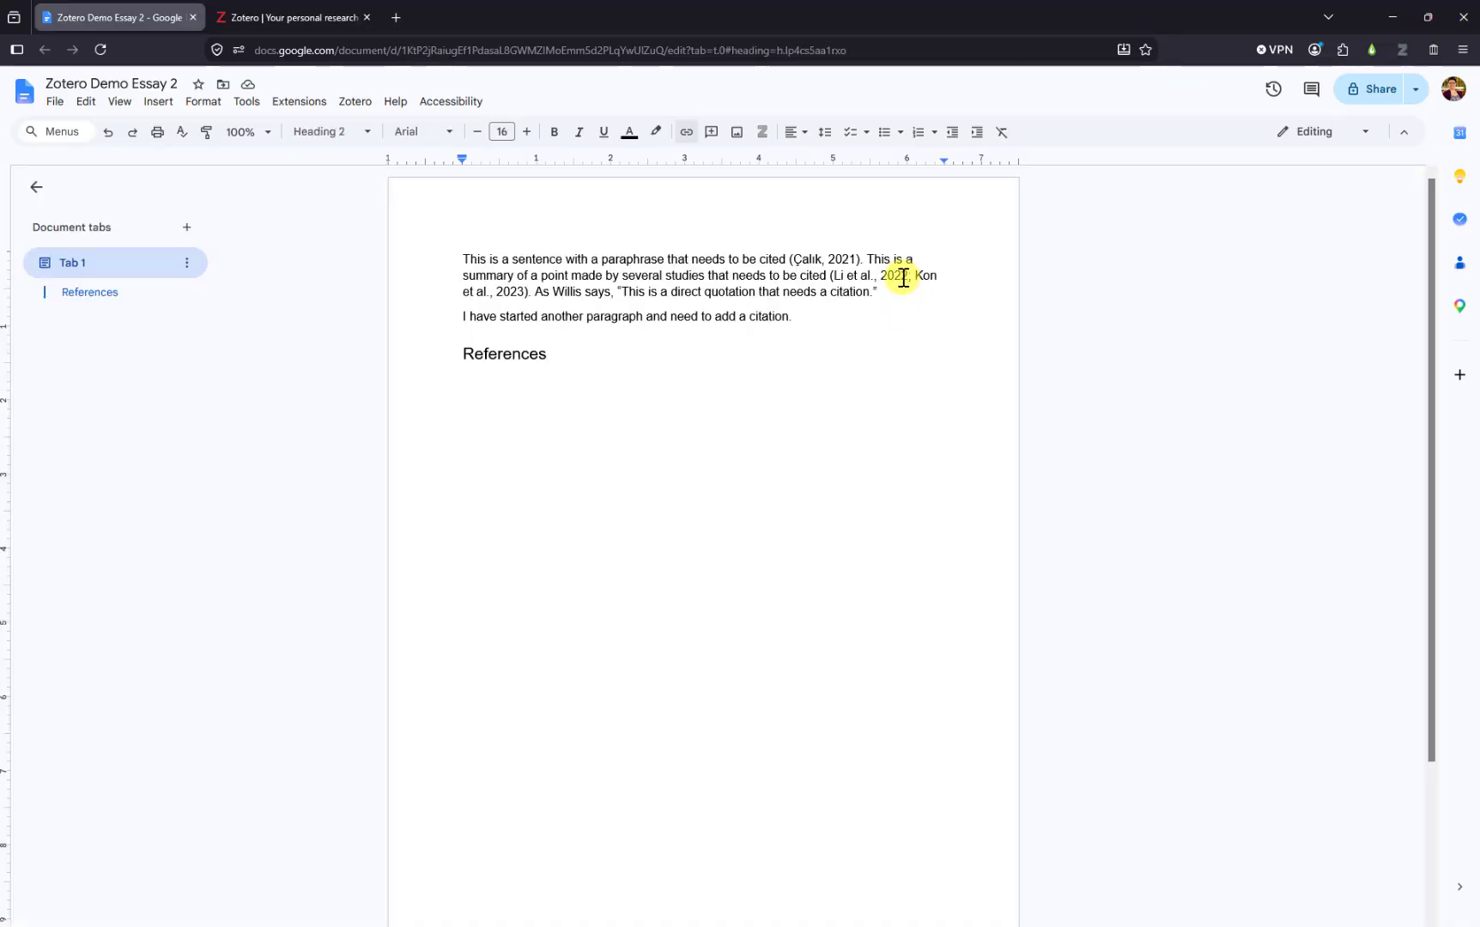
Edit the second sentence's citation so the 2023 source comes ahead of the 2022 source, and update it in the document
{"action": "left_click", "coordinate": [903, 277]}
{"action": "left_click", "coordinate": [836, 330]}
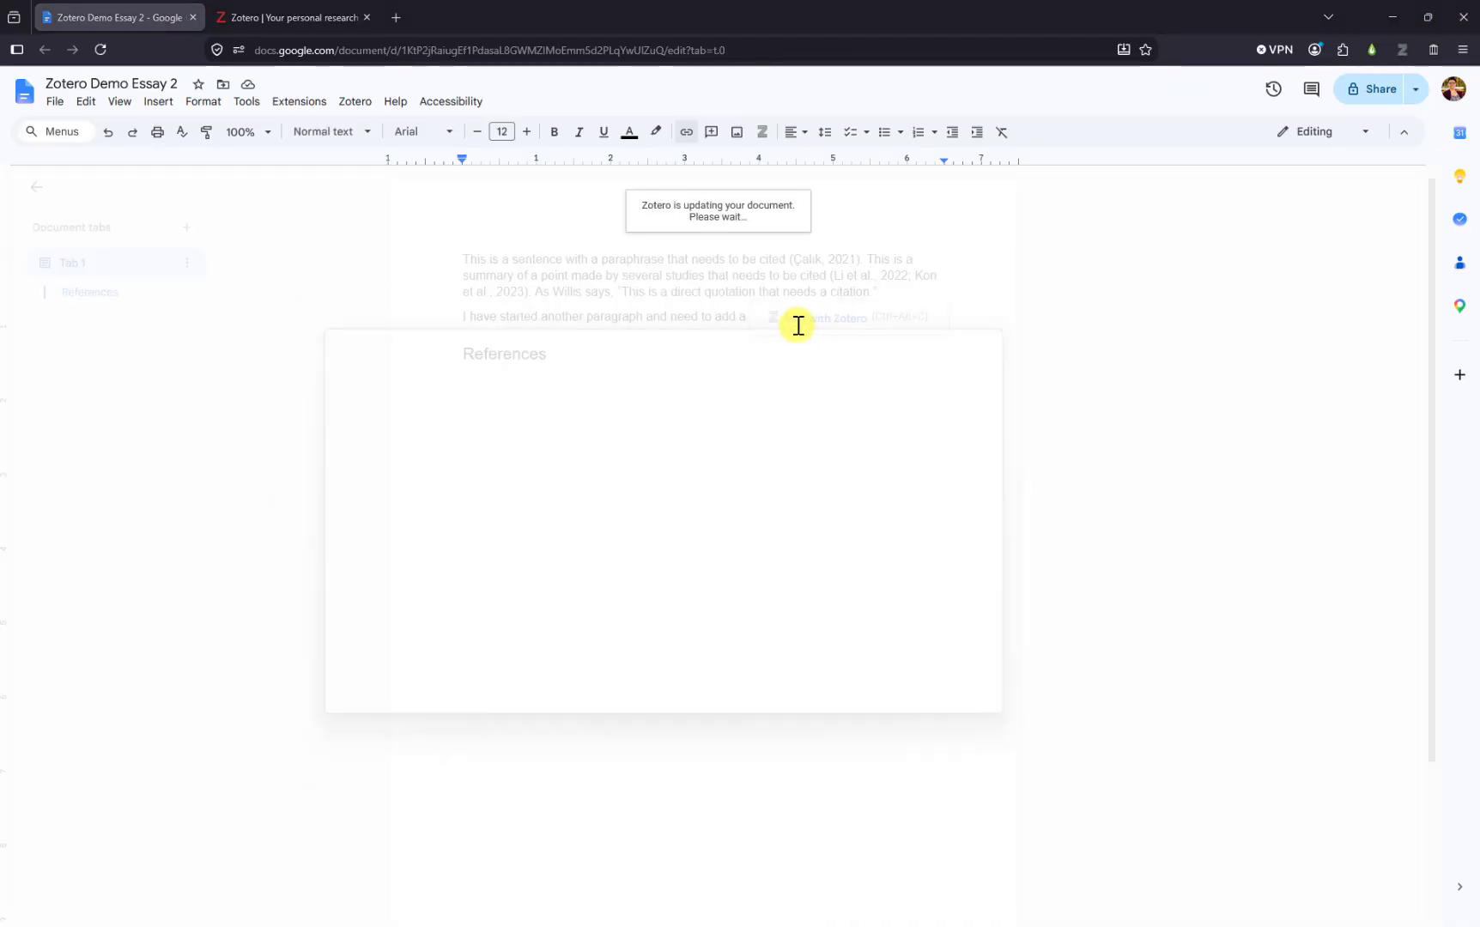
{"action": "left_click_drag", "start_coordinate": [434, 328], "coordinate": [319, 331]}
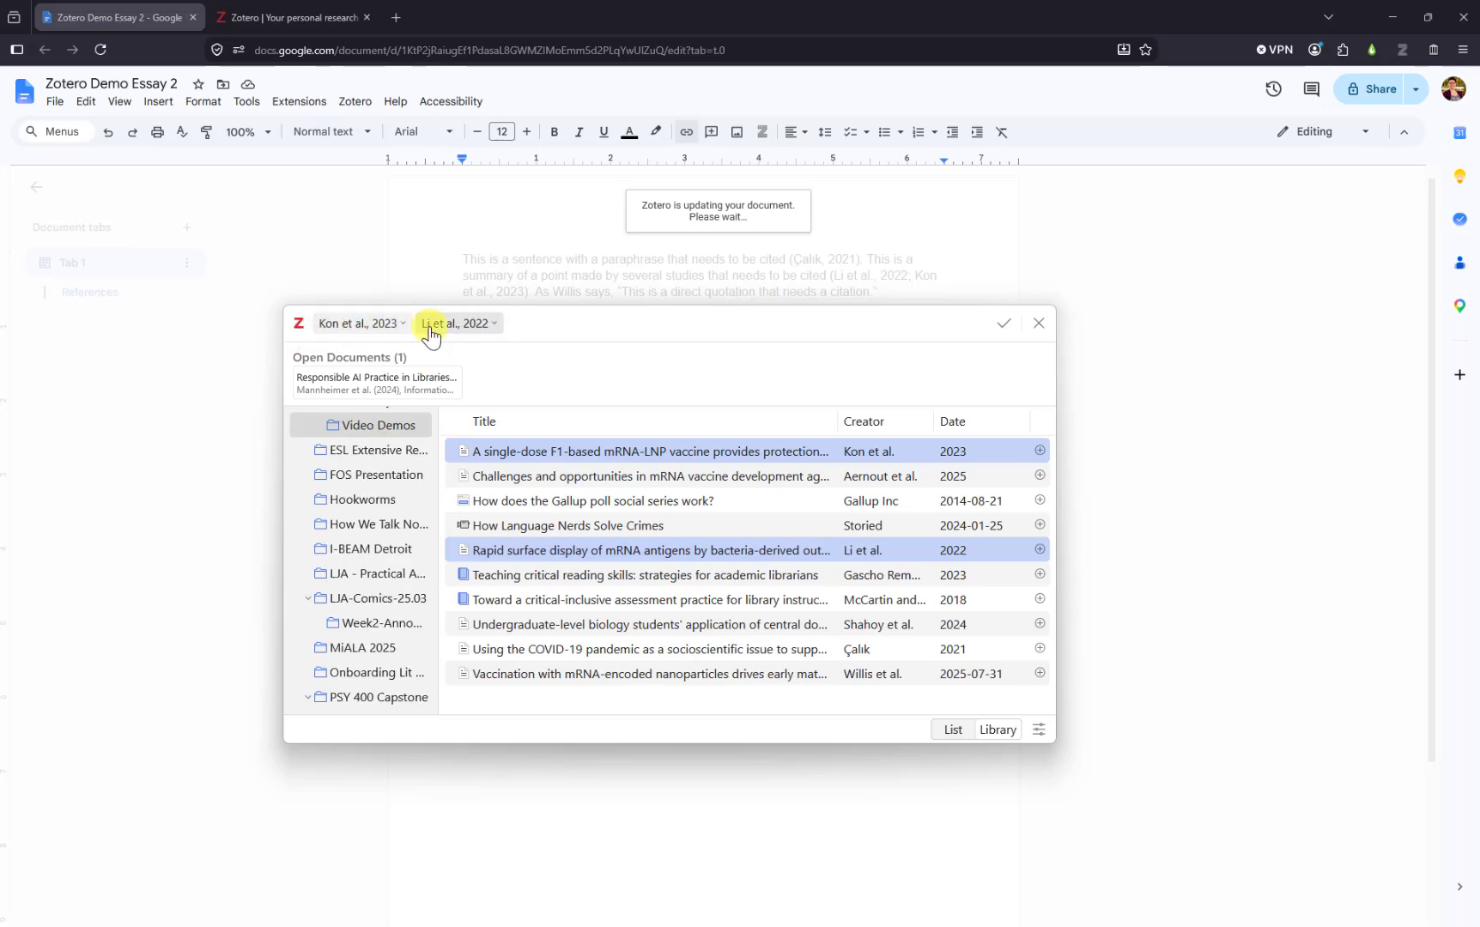
{"action": "left_click", "coordinate": [1001, 328]}
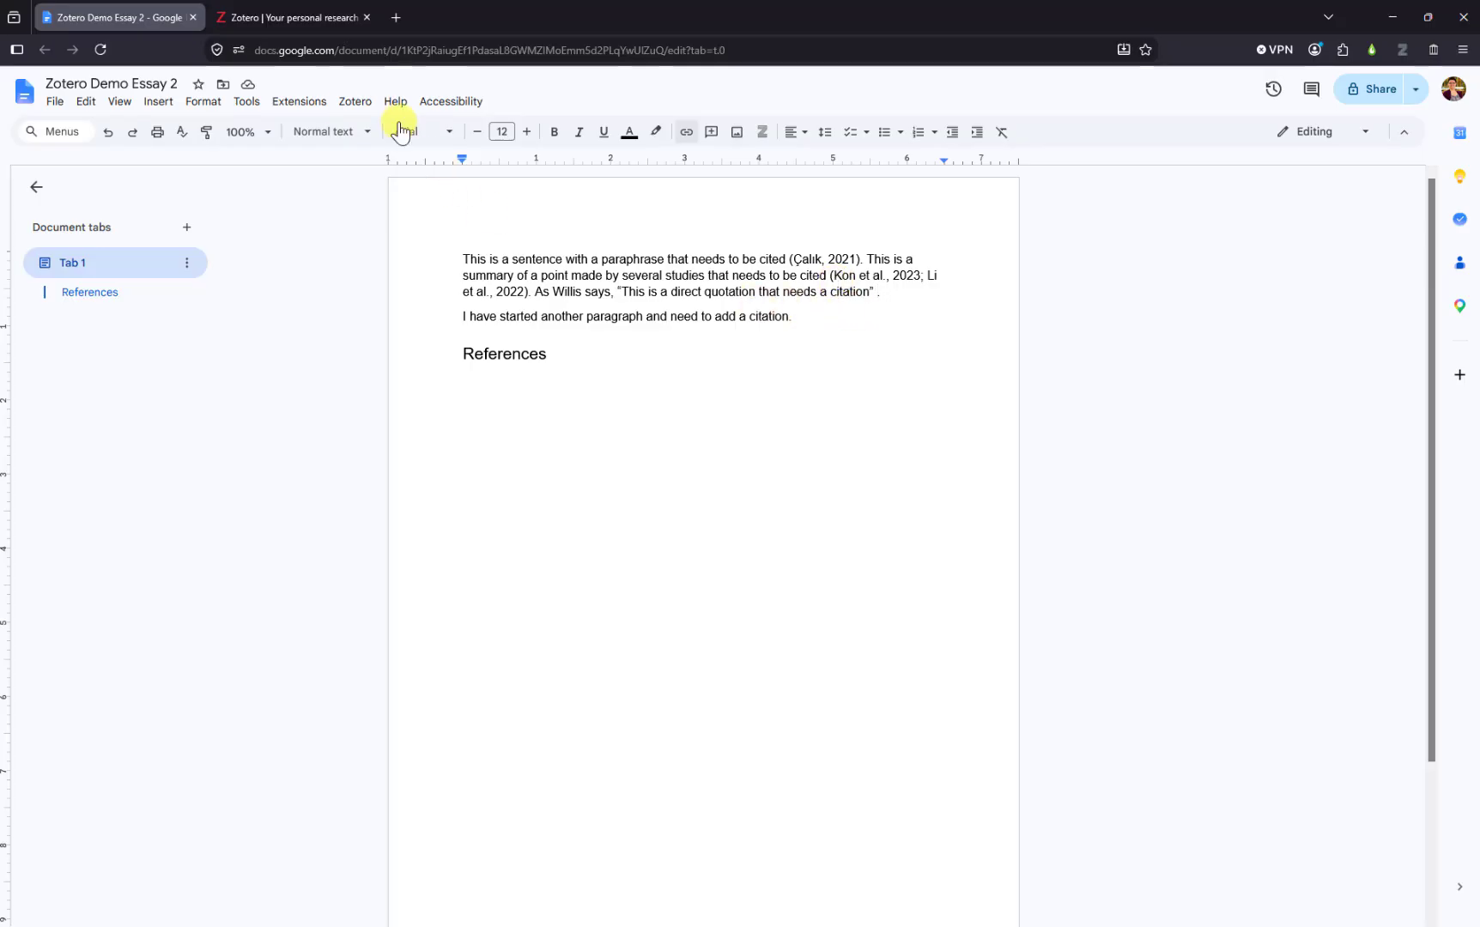
Start a citation after the direct quotation with the 2025 article "Vaccination with mRNA-encoded nanoparticles"
{"action": "left_click", "coordinate": [348, 101]}
{"action": "left_click", "coordinate": [353, 130]}
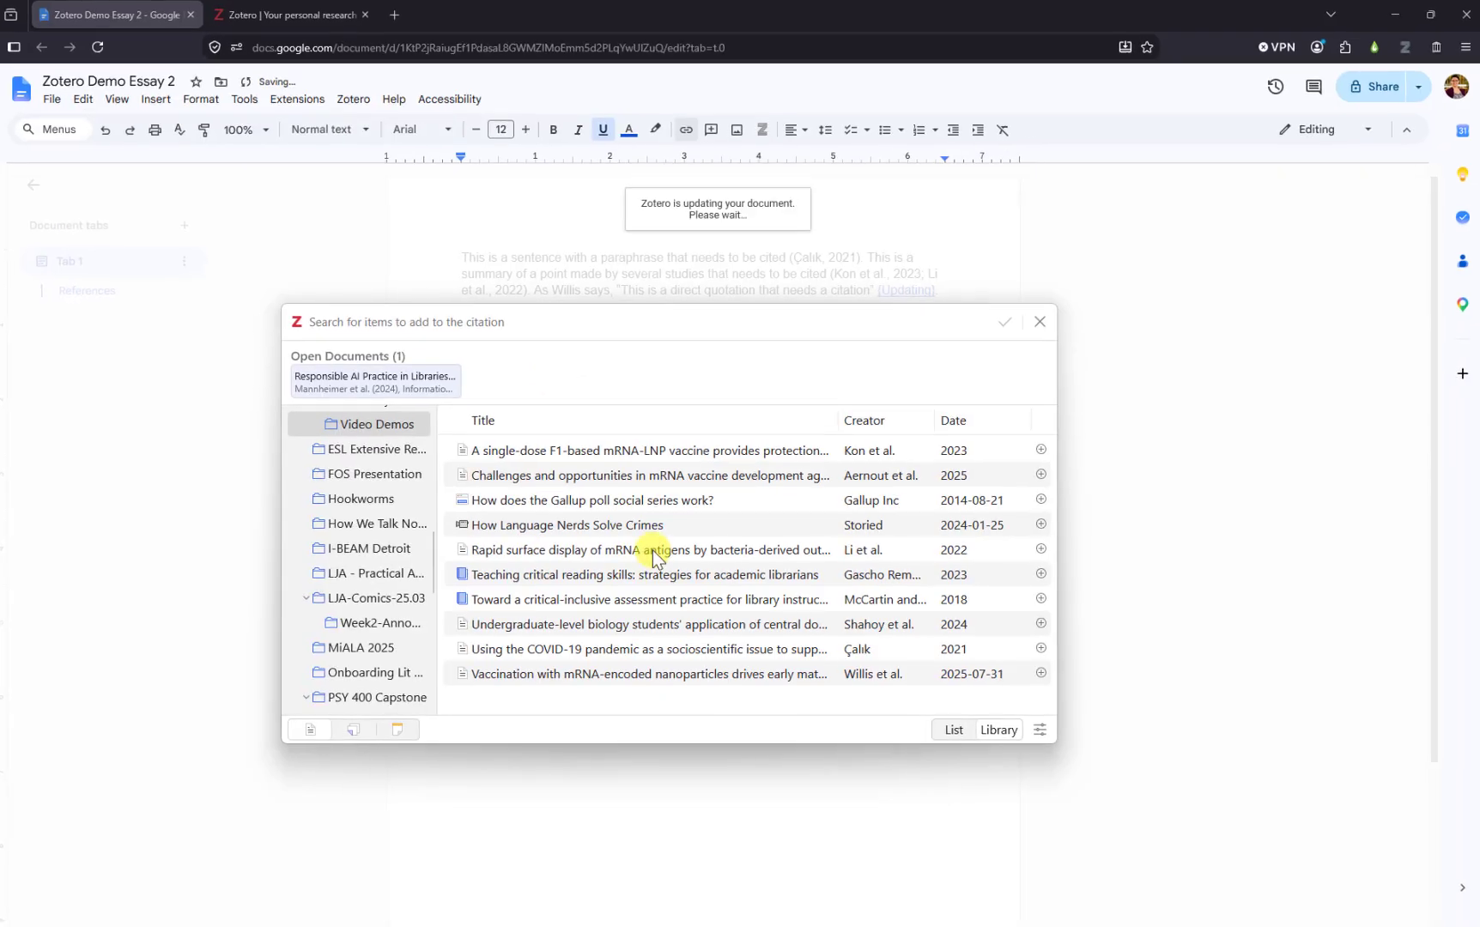
{"action": "left_click", "coordinate": [571, 673]}
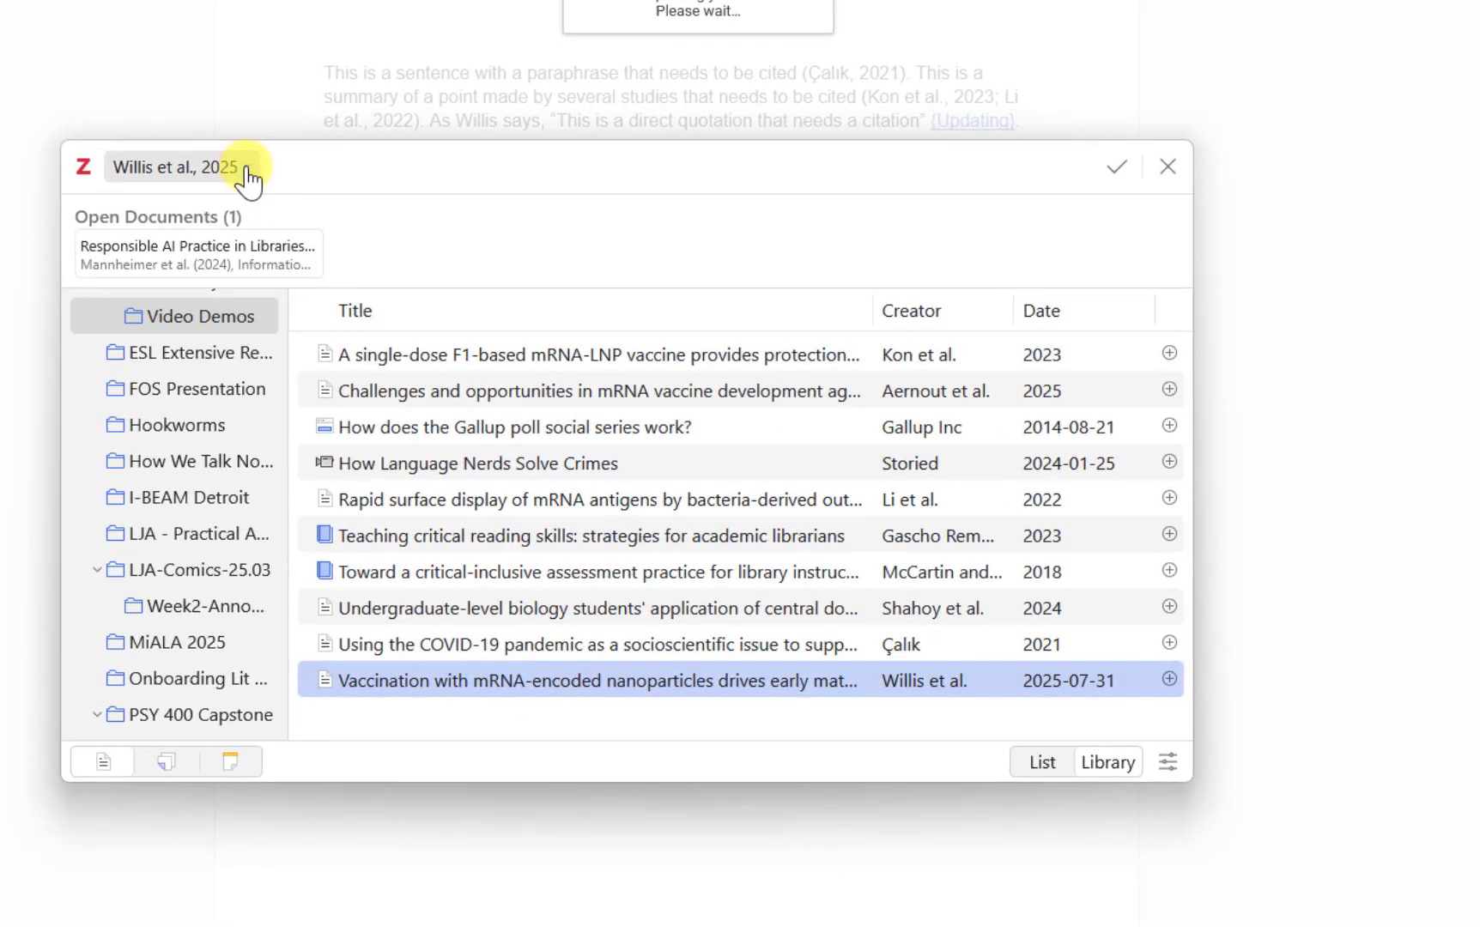
Review the locator types for the cited 2025 article, keep Page, and set the page number to 16
{"action": "left_click", "coordinate": [247, 170]}
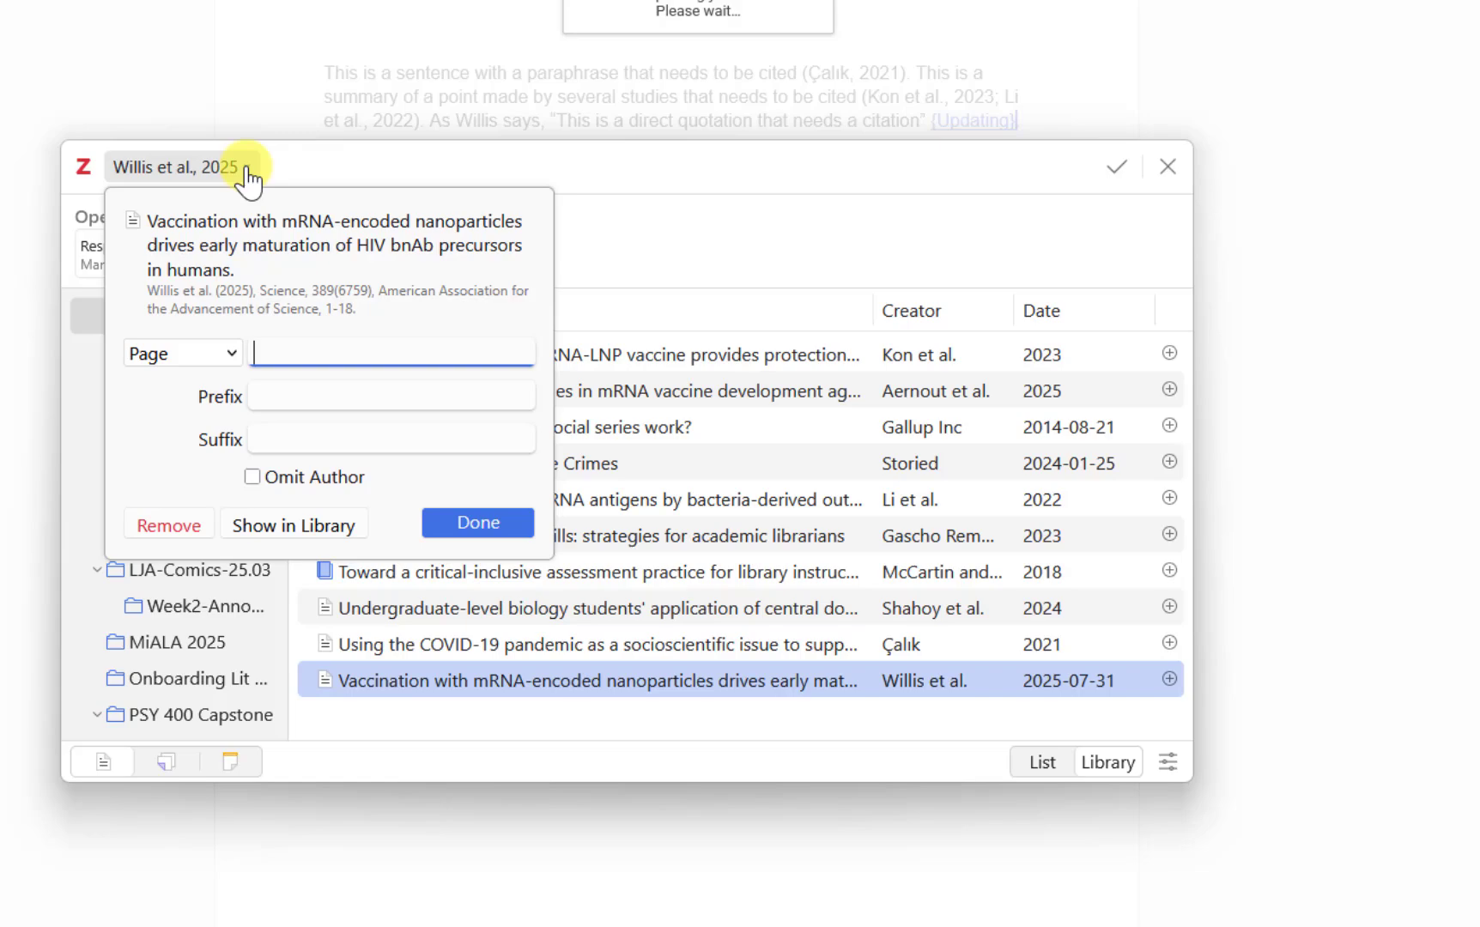
{"action": "left_click", "coordinate": [232, 357]}
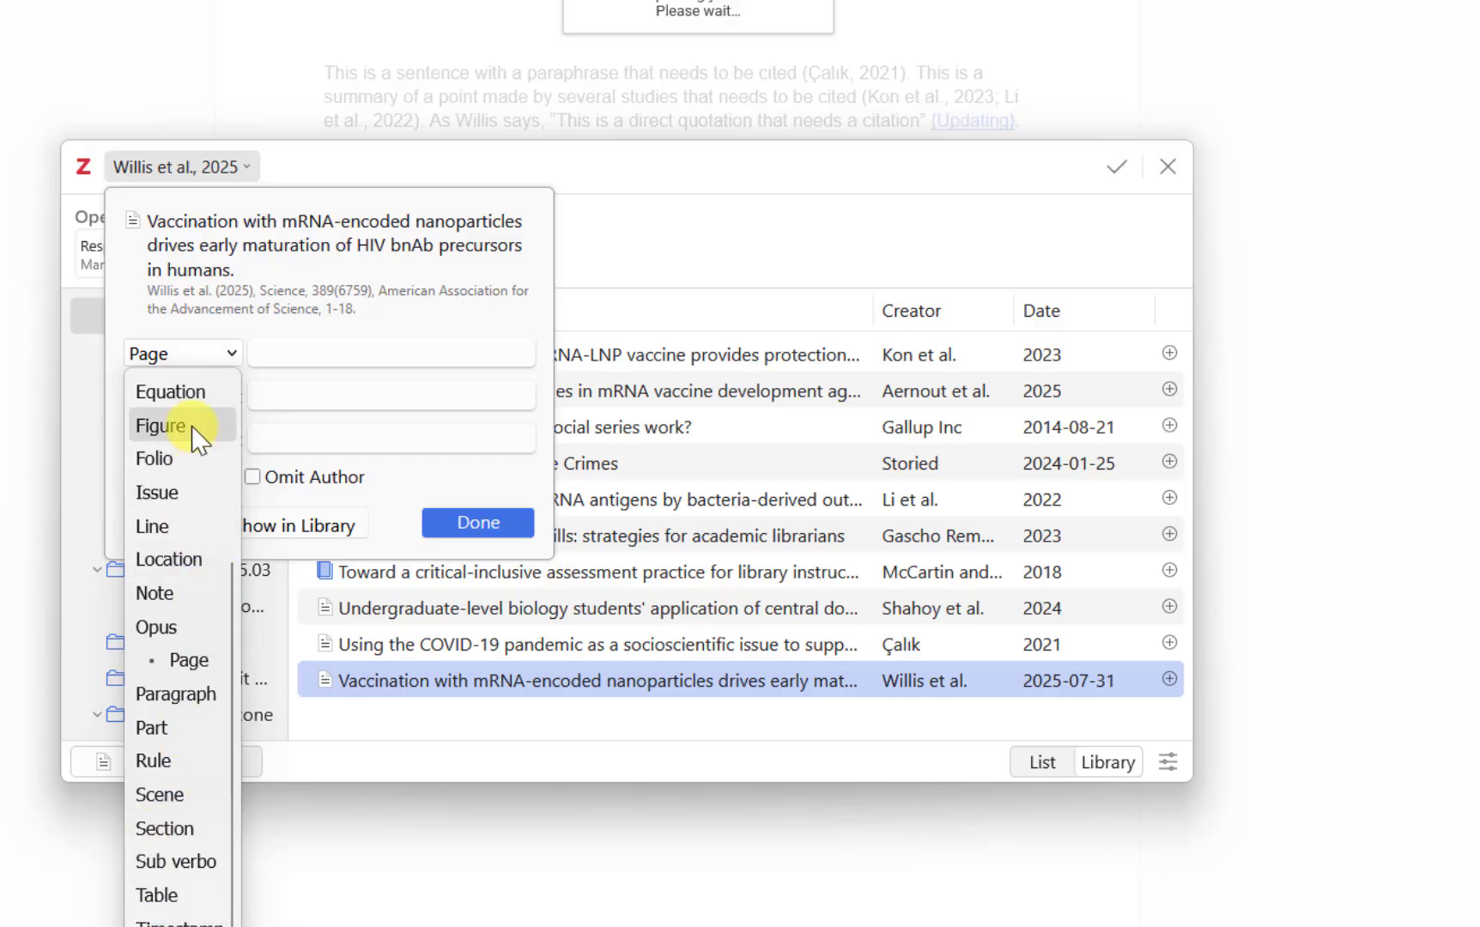
{"action": "scroll", "coordinate": [194, 434], "scroll_direction": "up", "scroll_amount": 3}
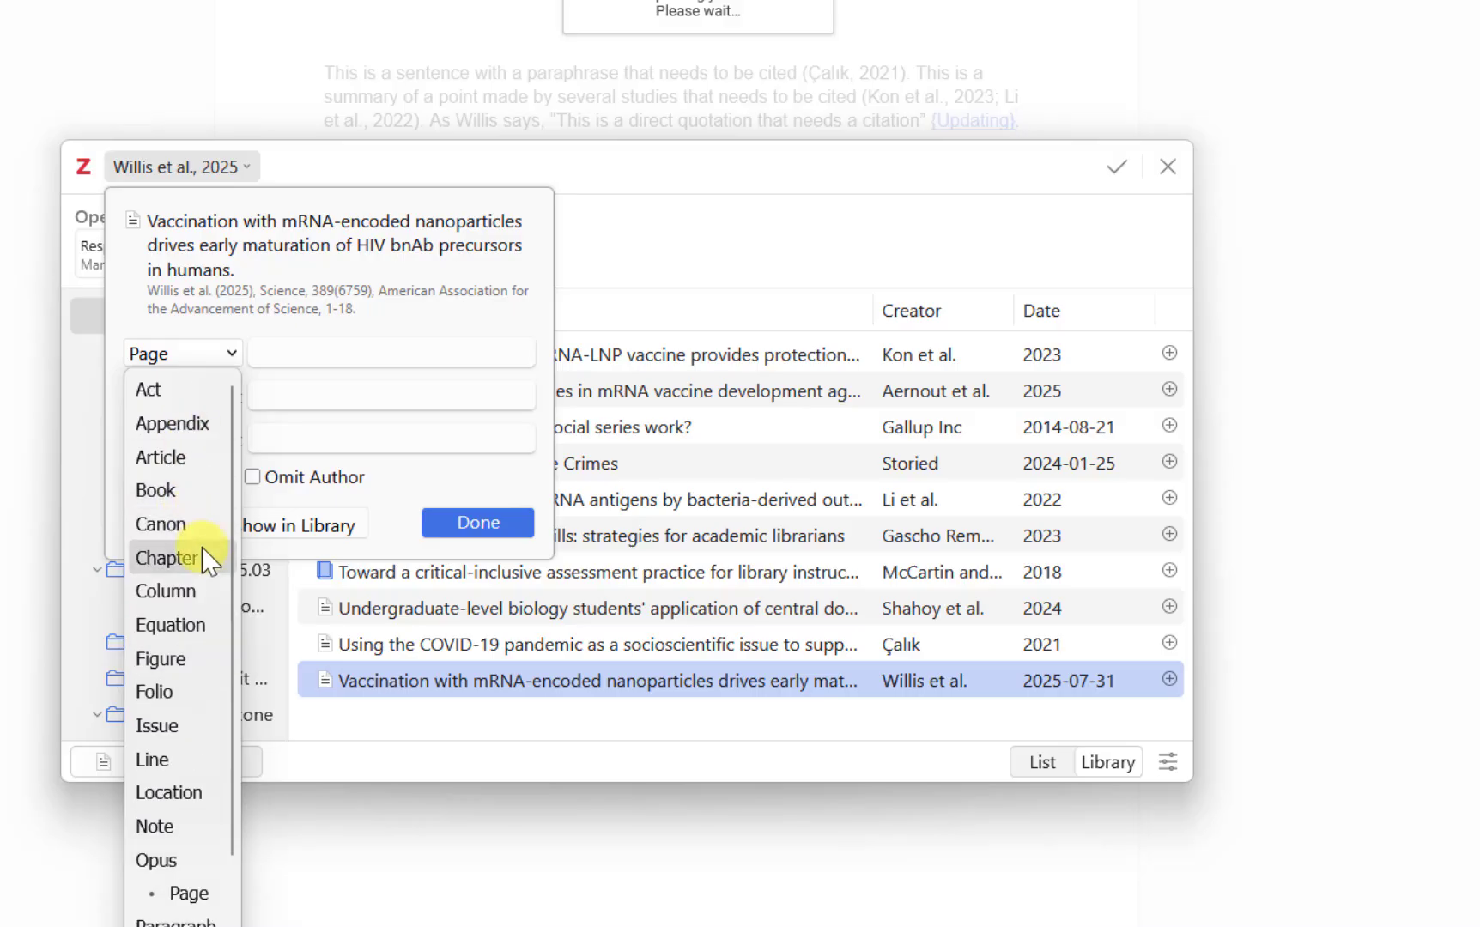
{"action": "scroll", "coordinate": [207, 553], "scroll_direction": "down", "scroll_amount": 3}
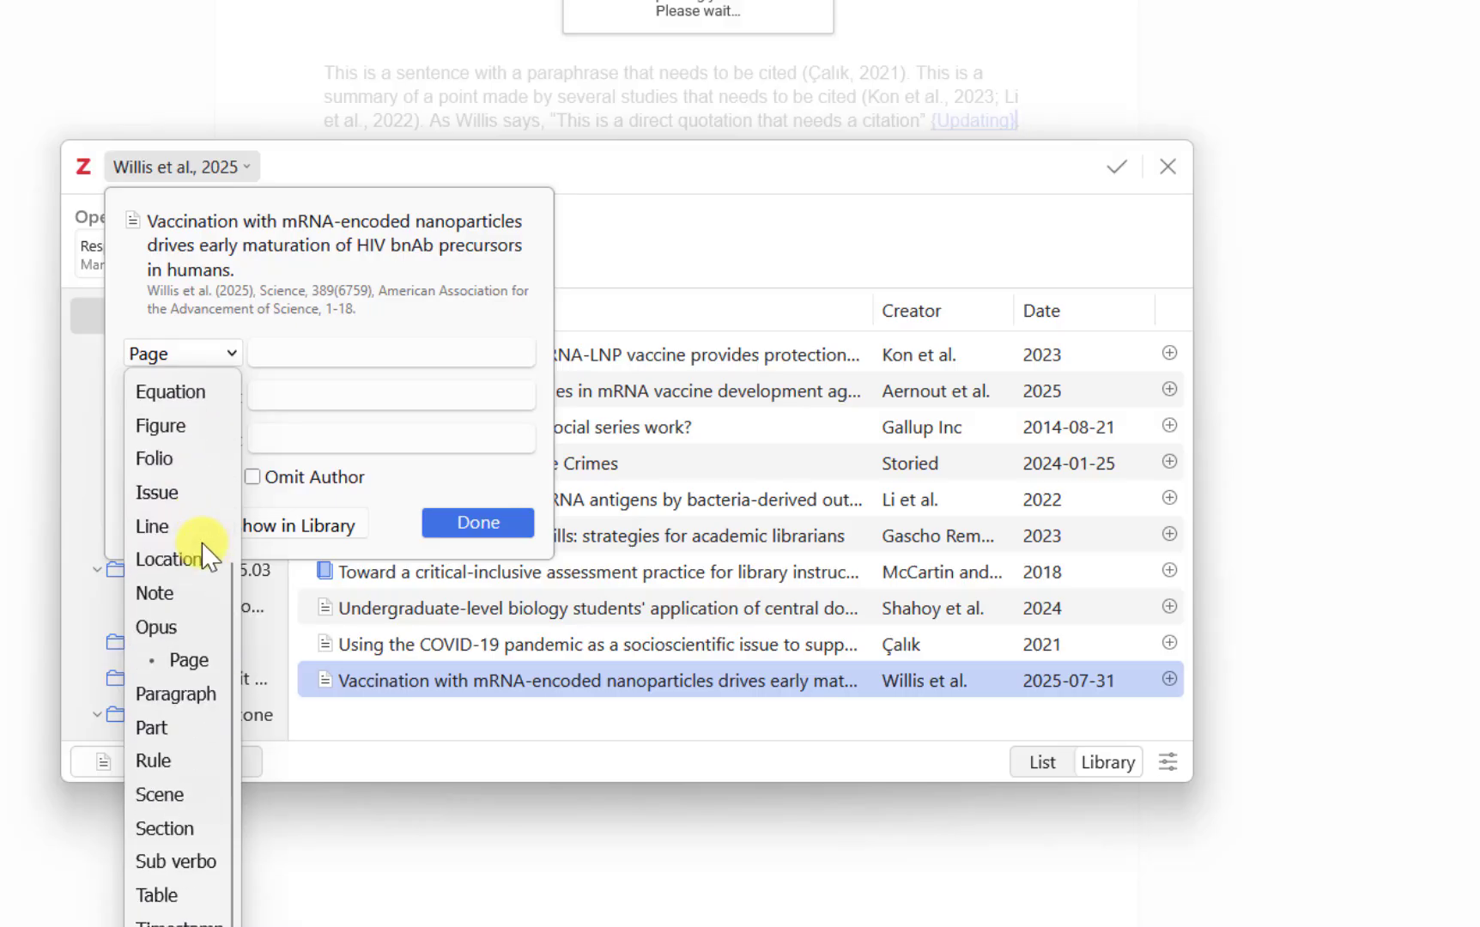
{"action": "left_click", "coordinate": [186, 676]}
{"action": "left_click", "coordinate": [364, 350]}
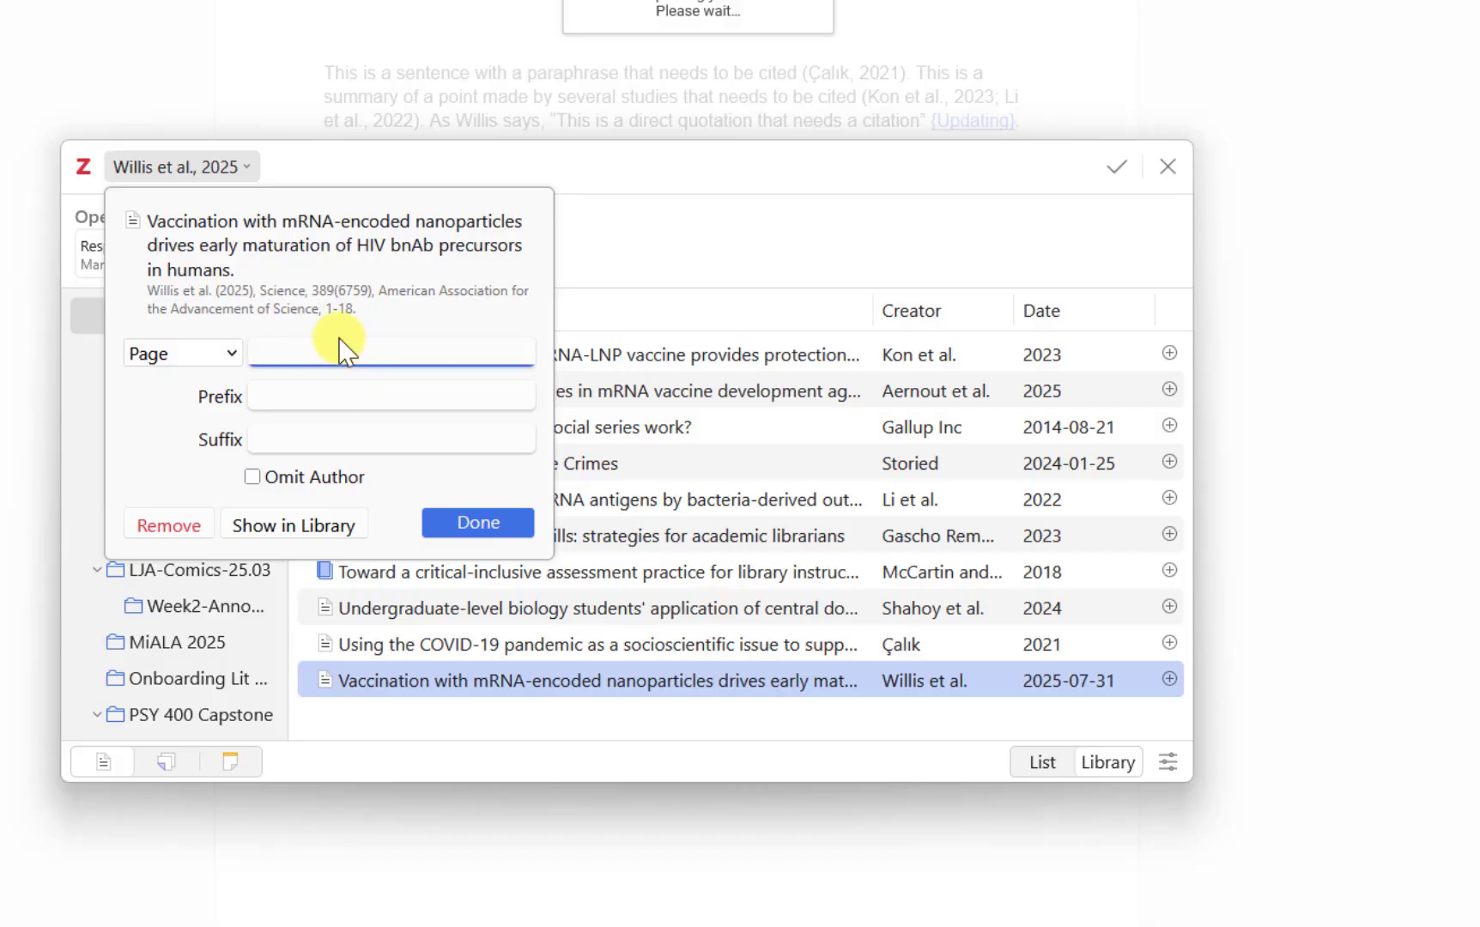
{"action": "type", "text": "16"}
Try the prefix "As cited in" on the 2025 source's citation, and clear it
{"action": "left_click", "coordinate": [314, 394]}
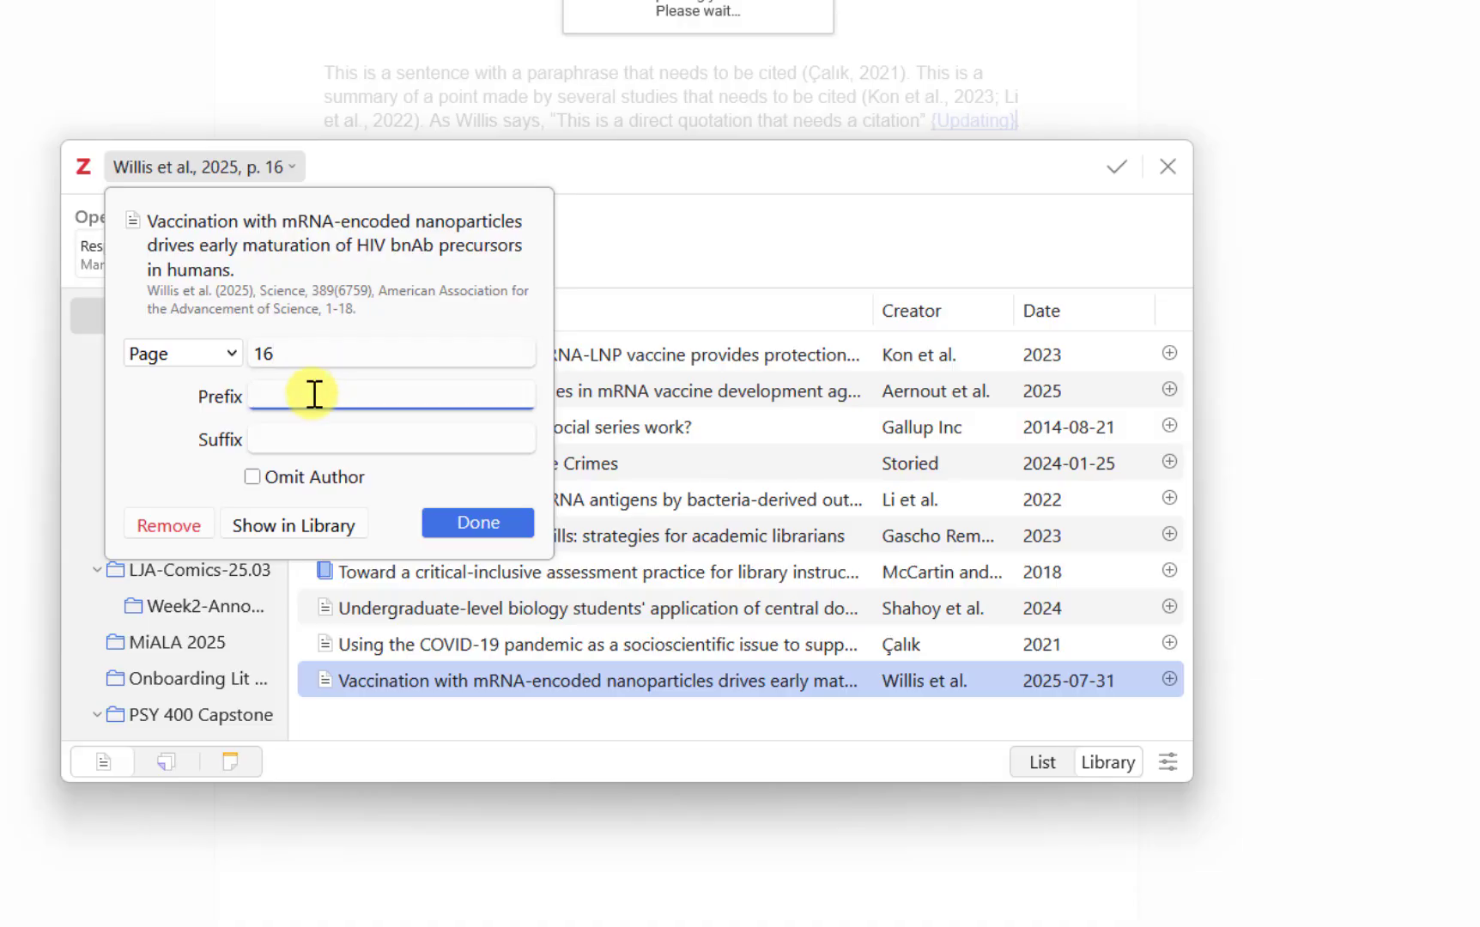
{"action": "type", "text": "As cited in"}
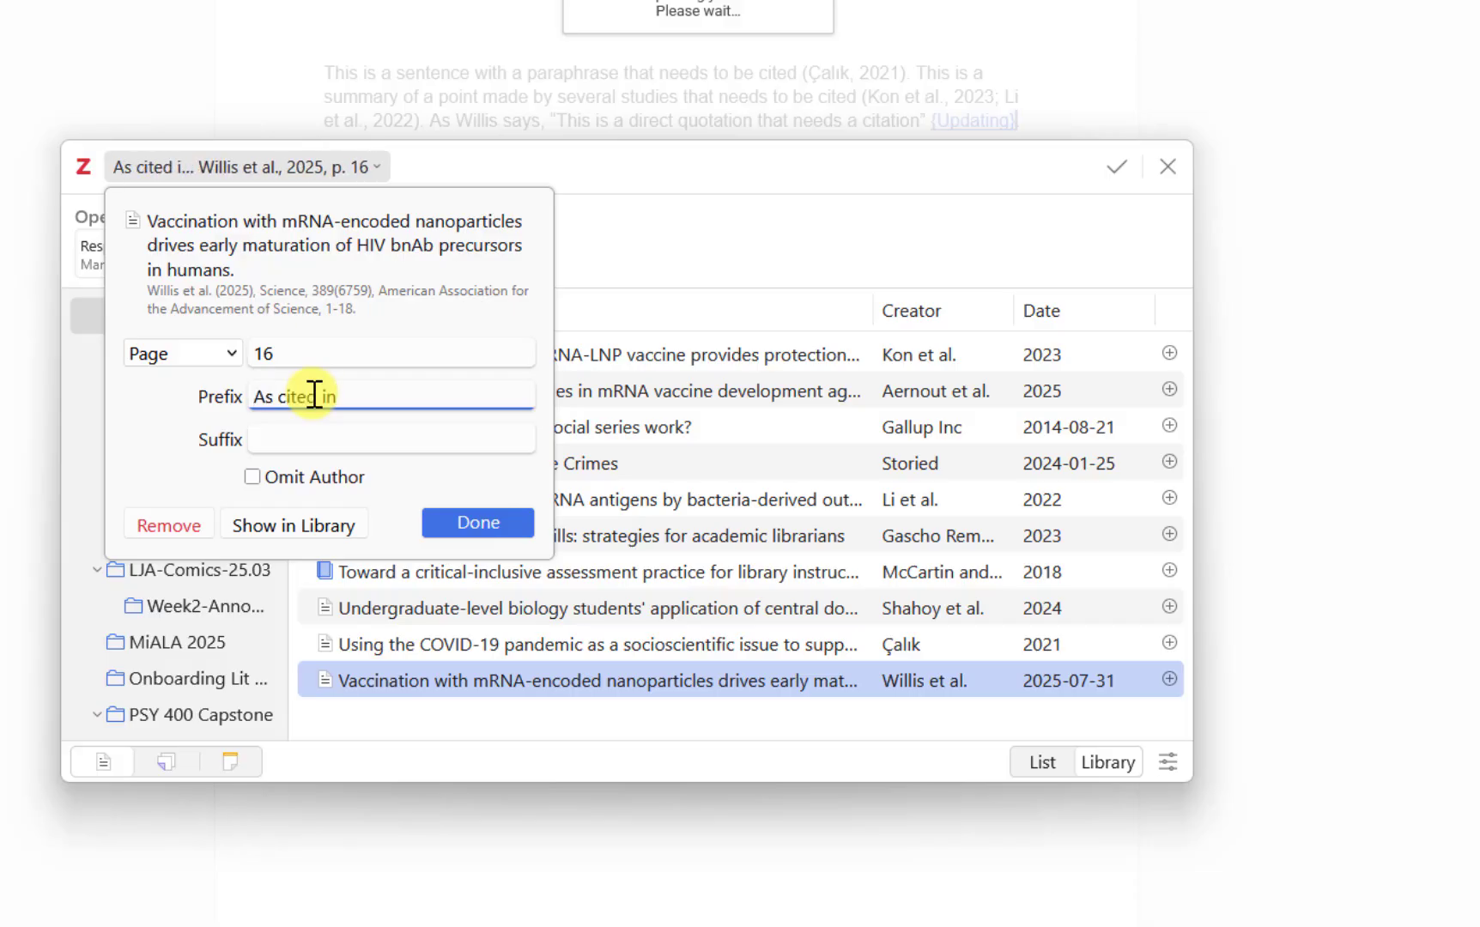
{"action": "key", "text": "BackSpace"}
{"action": "key", "text": "BackSpace"}
{"action": "key", "text": "BackSpace"}
{"action": "key", "text": "BackSpace"}
{"action": "key", "text": "BackSpace"}
{"action": "key", "text": "BackSpace"}
{"action": "key", "text": "BackSpace"}
{"action": "key", "text": "BackSpace"}
{"action": "key", "text": "BackSpace"}
{"action": "key", "text": "BackSpace"}
{"action": "key", "text": "BackSpace"}
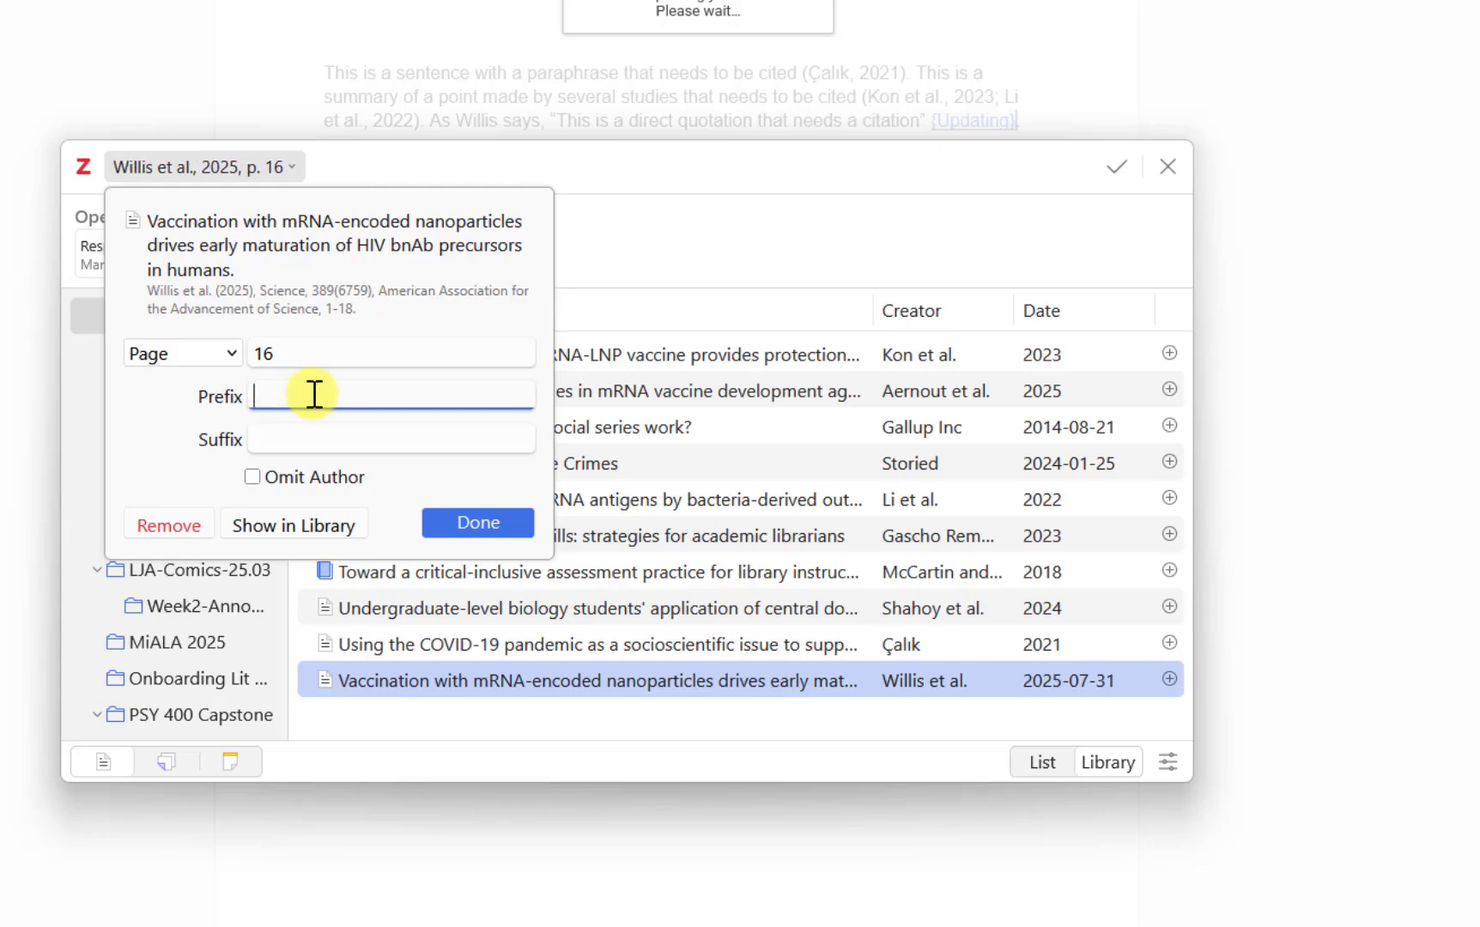
Try the suffix "See also" on the 2025 source's citation, and clear it
{"action": "left_click", "coordinate": [328, 443]}
{"action": "type", "text": "See"}
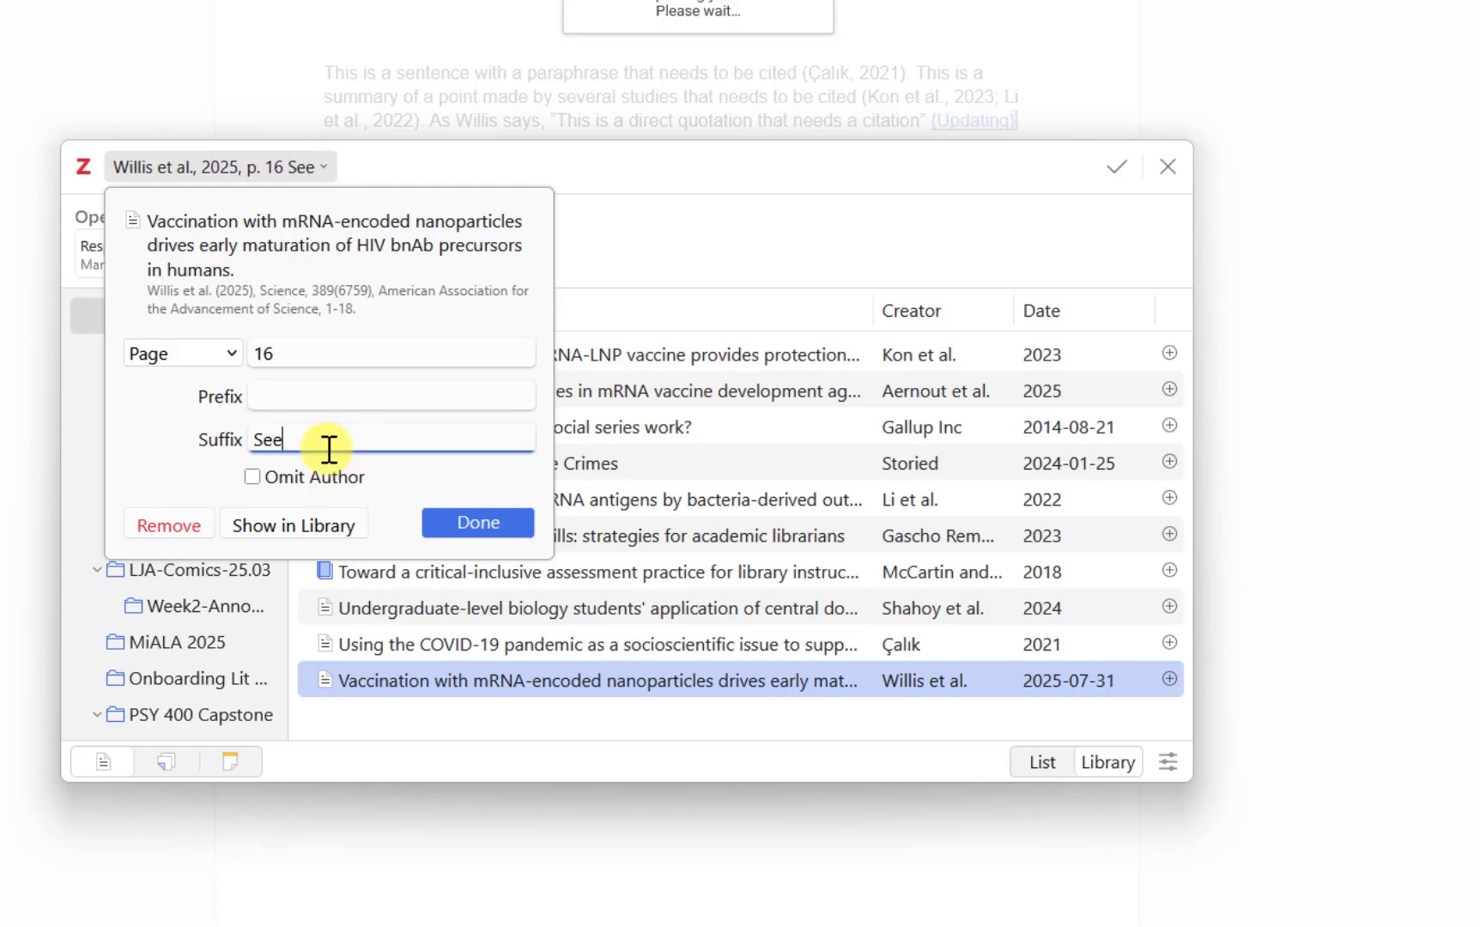
{"action": "type", "text": " also"}
{"action": "key", "text": "BackSpace"}
{"action": "key", "text": "BackSpace"}
{"action": "key", "text": "BackSpace"}
{"action": "key", "text": "BackSpace"}
{"action": "key", "text": "BackSpace"}
{"action": "key", "text": "BackSpace"}
{"action": "key", "text": "BackSpace"}
{"action": "key", "text": "BackSpace"}
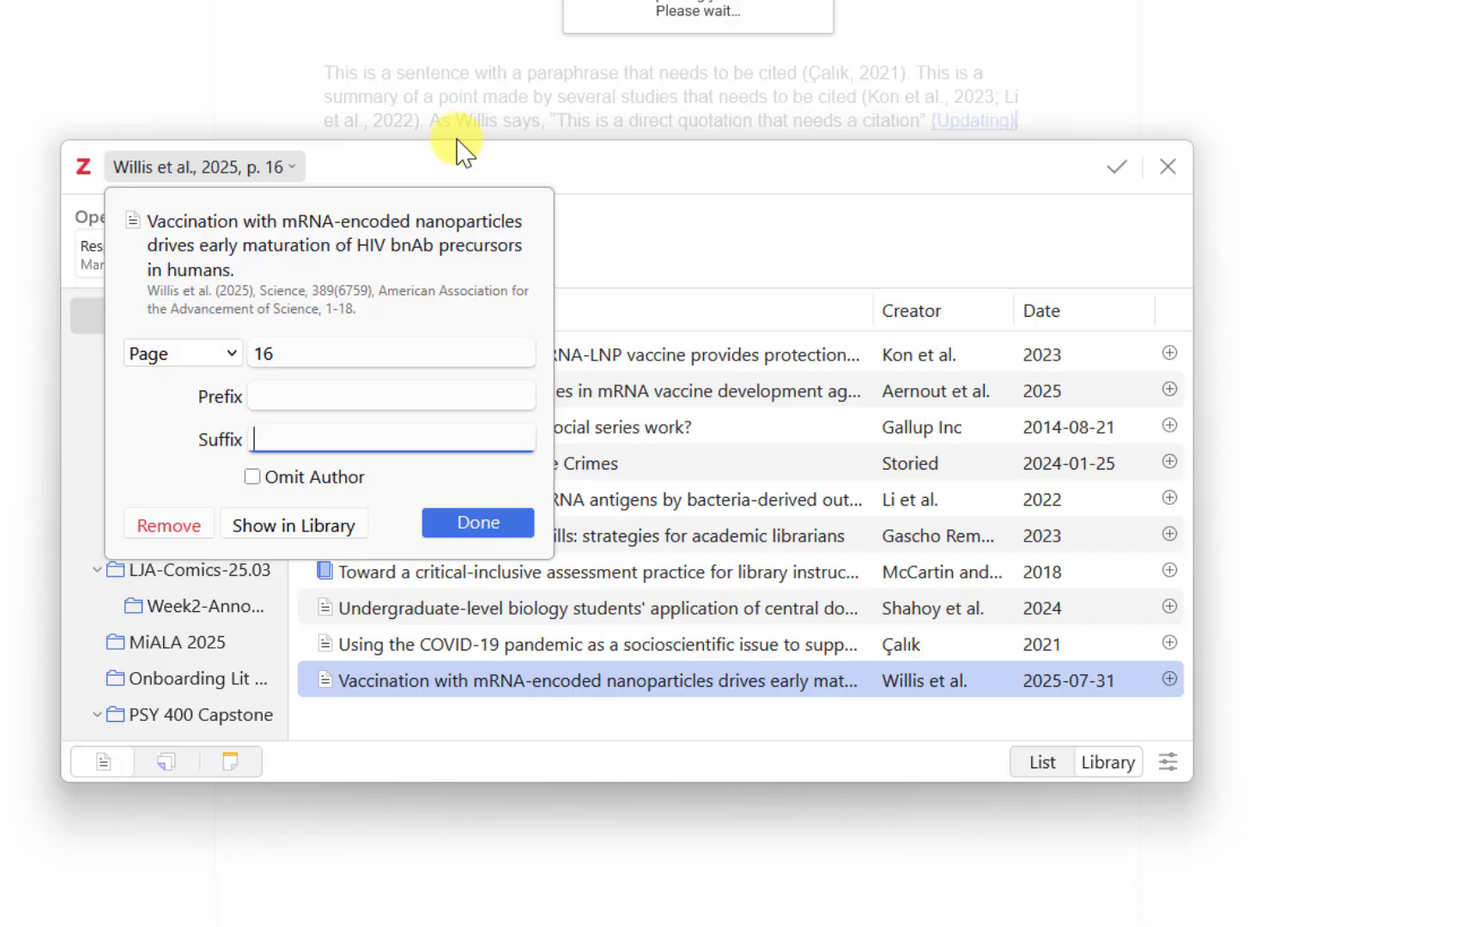
Omit the author from the quotation's citation and insert it into the document
{"action": "left_click", "coordinate": [251, 479]}
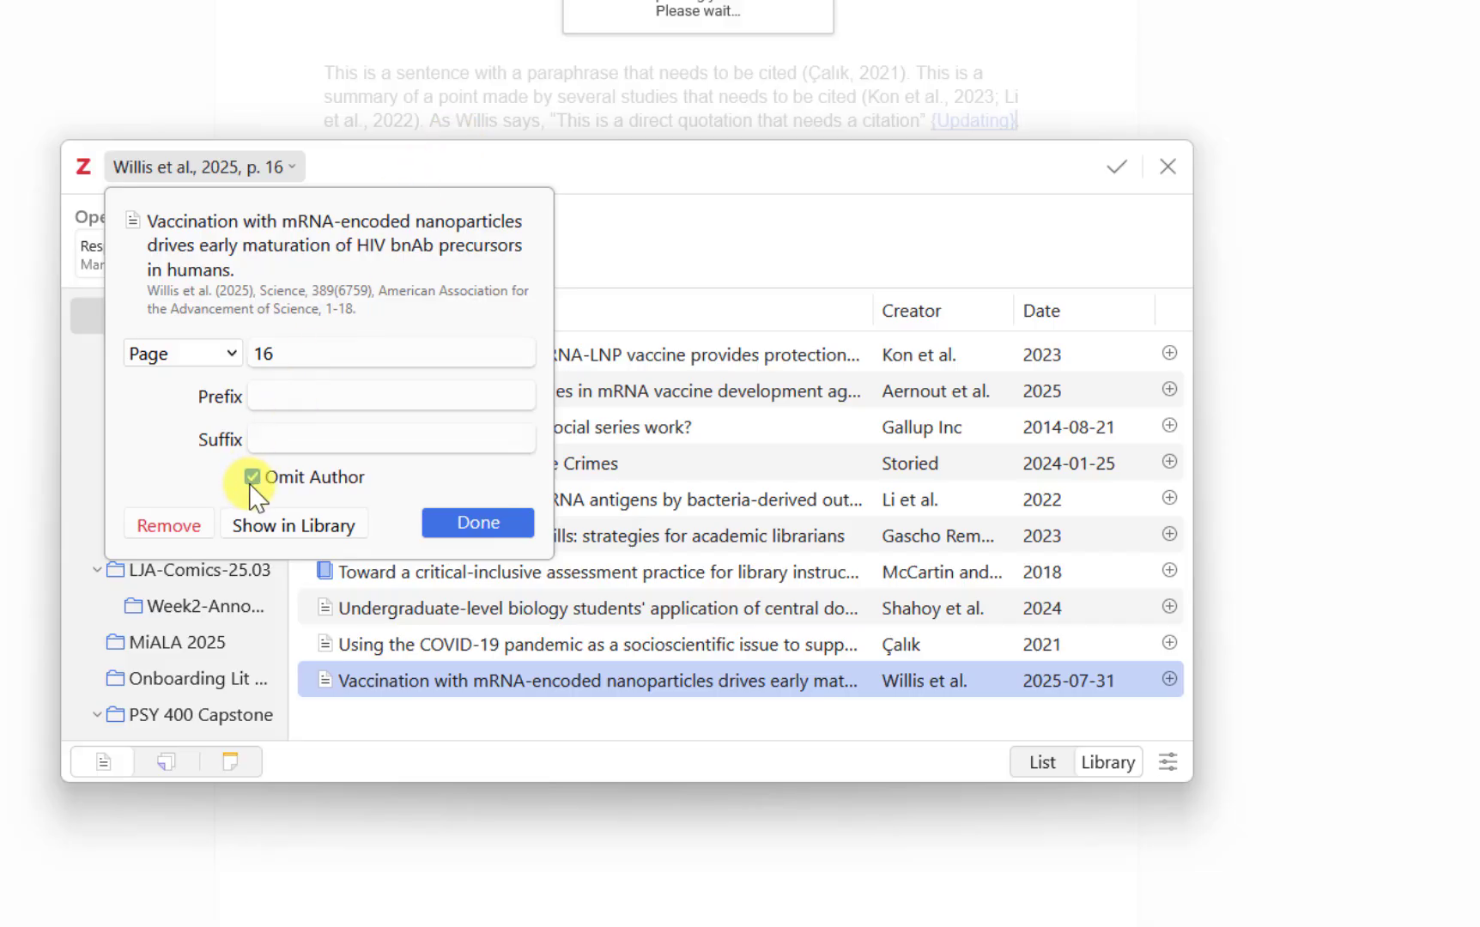
{"action": "left_click", "coordinate": [477, 528]}
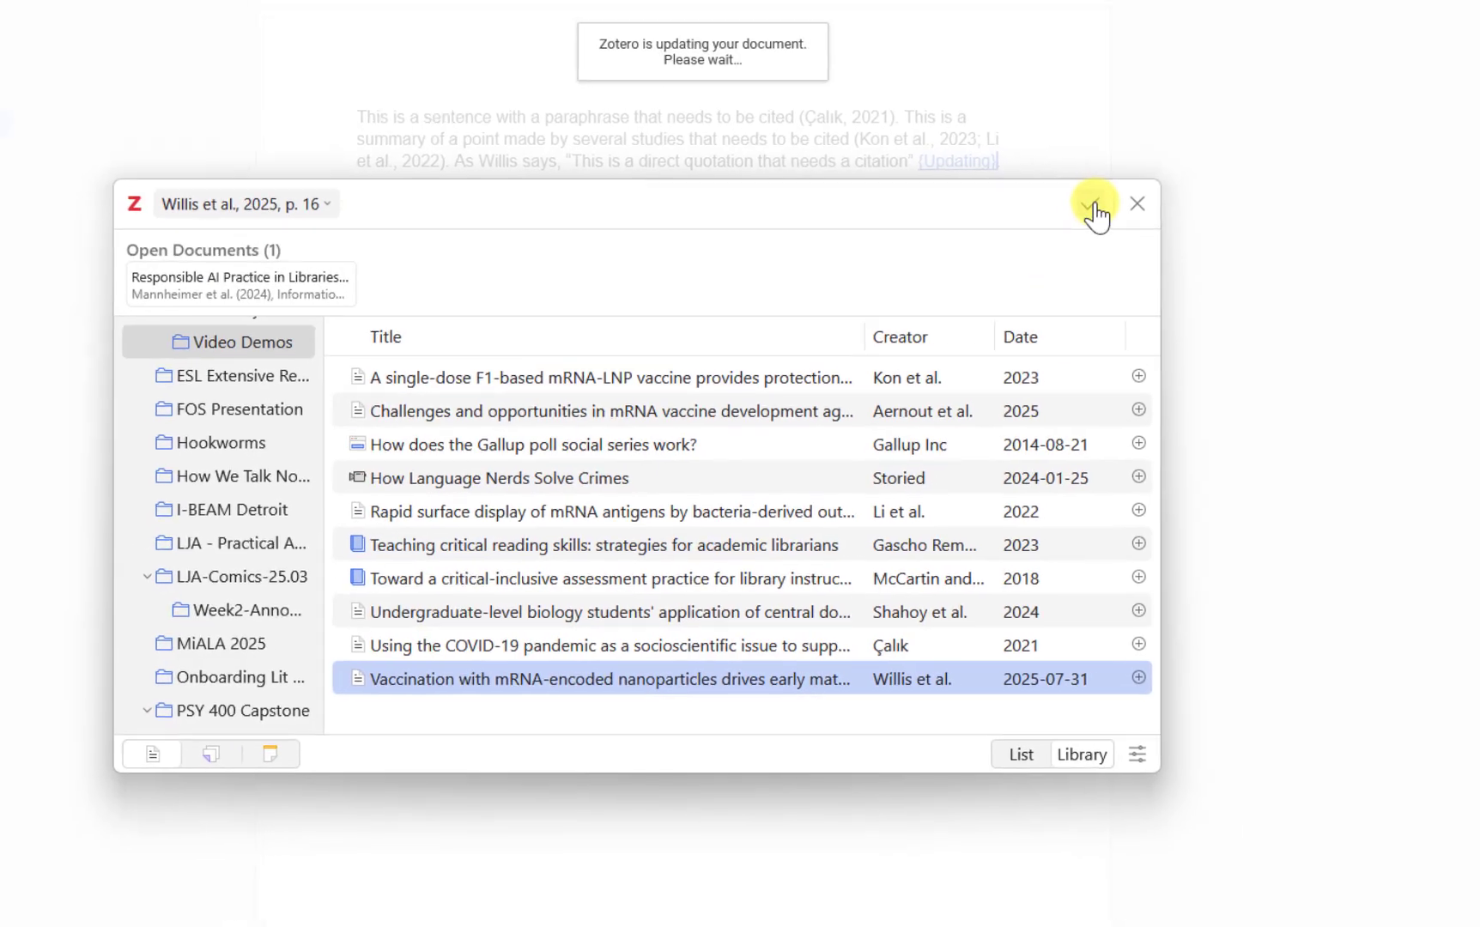
{"action": "left_click", "coordinate": [1117, 167]}
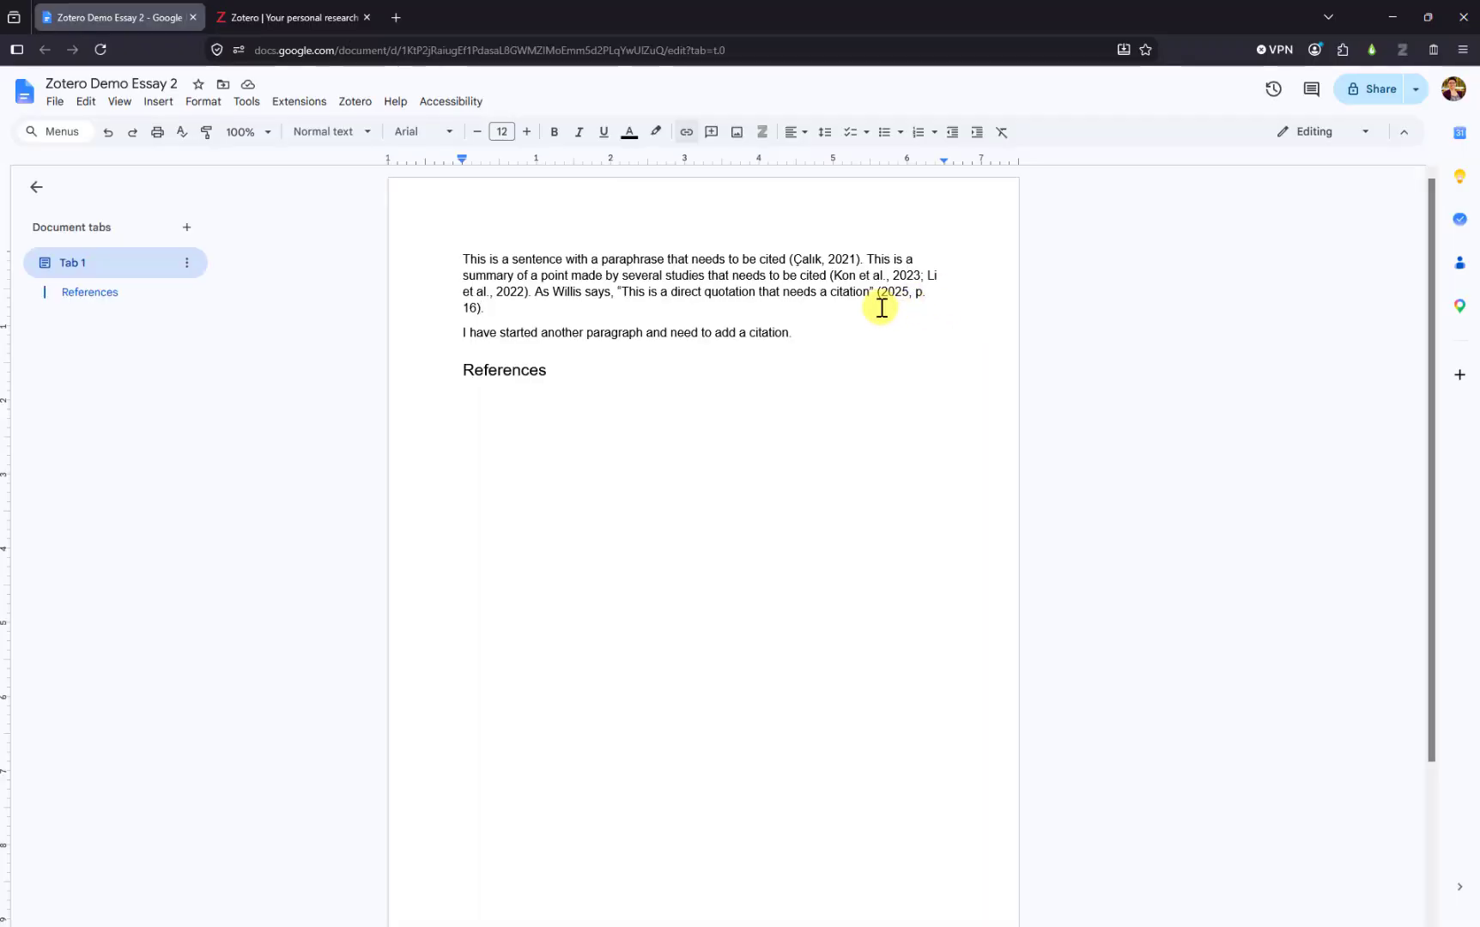
Insert a Zotero bibliography on a new line below the References heading
{"action": "left_click", "coordinate": [556, 370]}
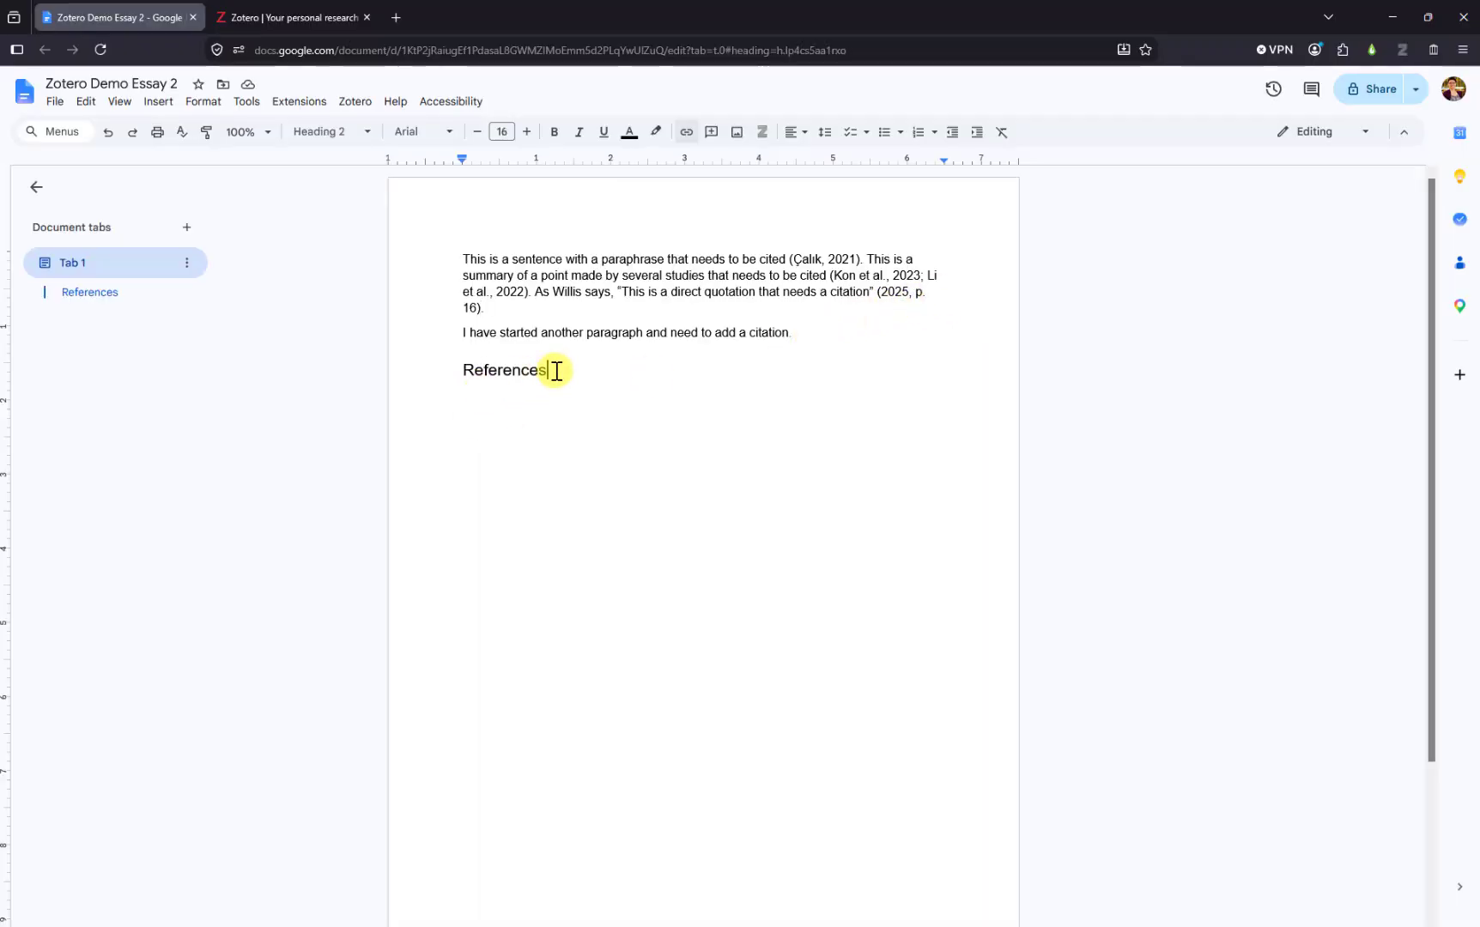
{"action": "key", "text": "Return"}
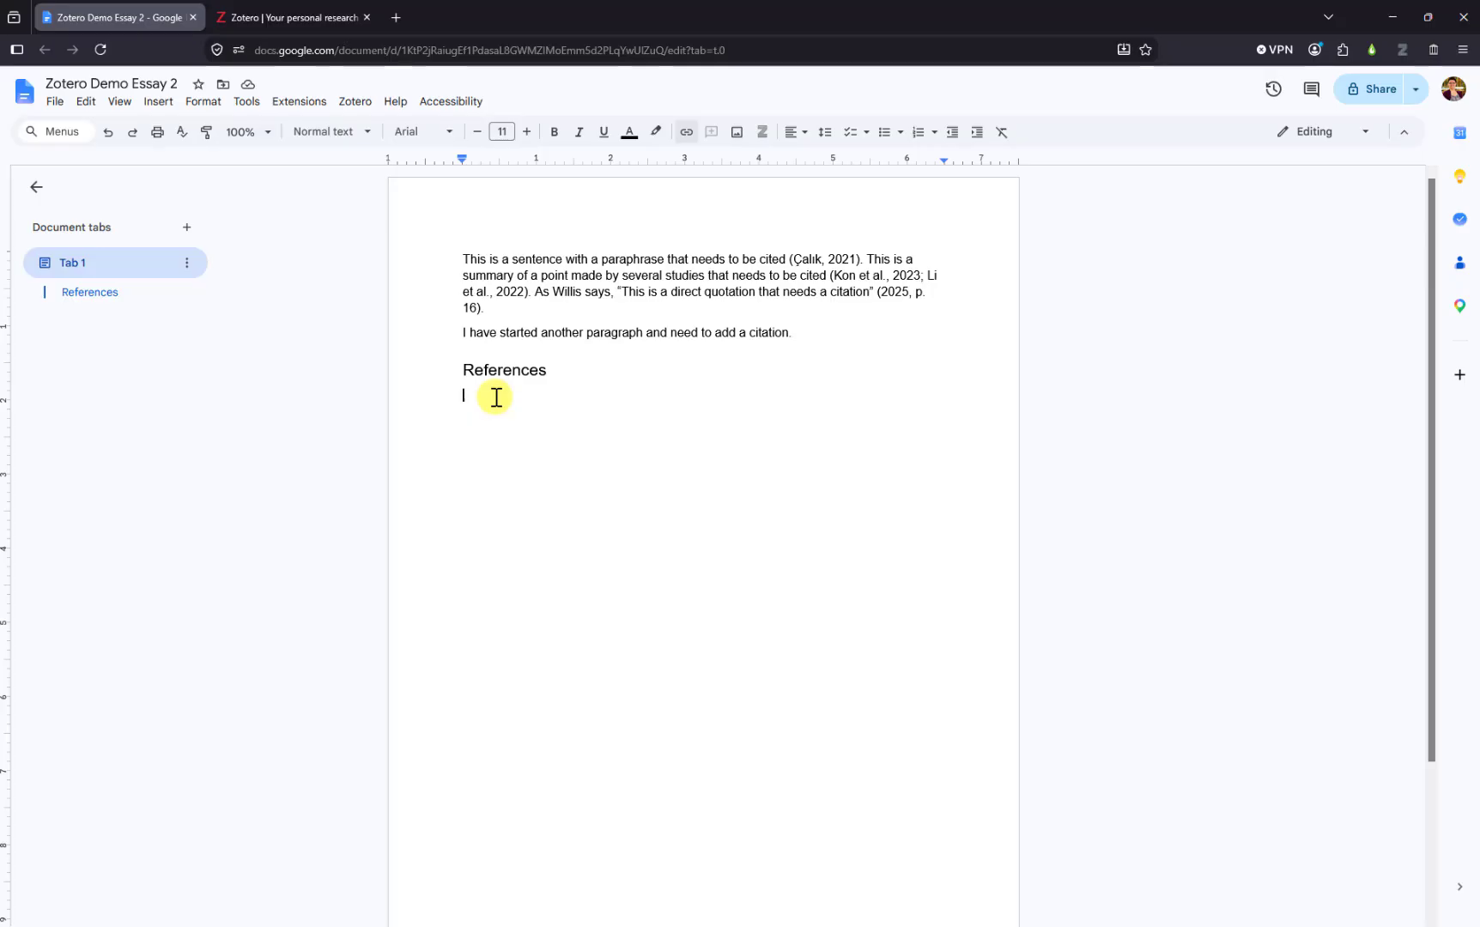
{"action": "left_click", "coordinate": [355, 103]}
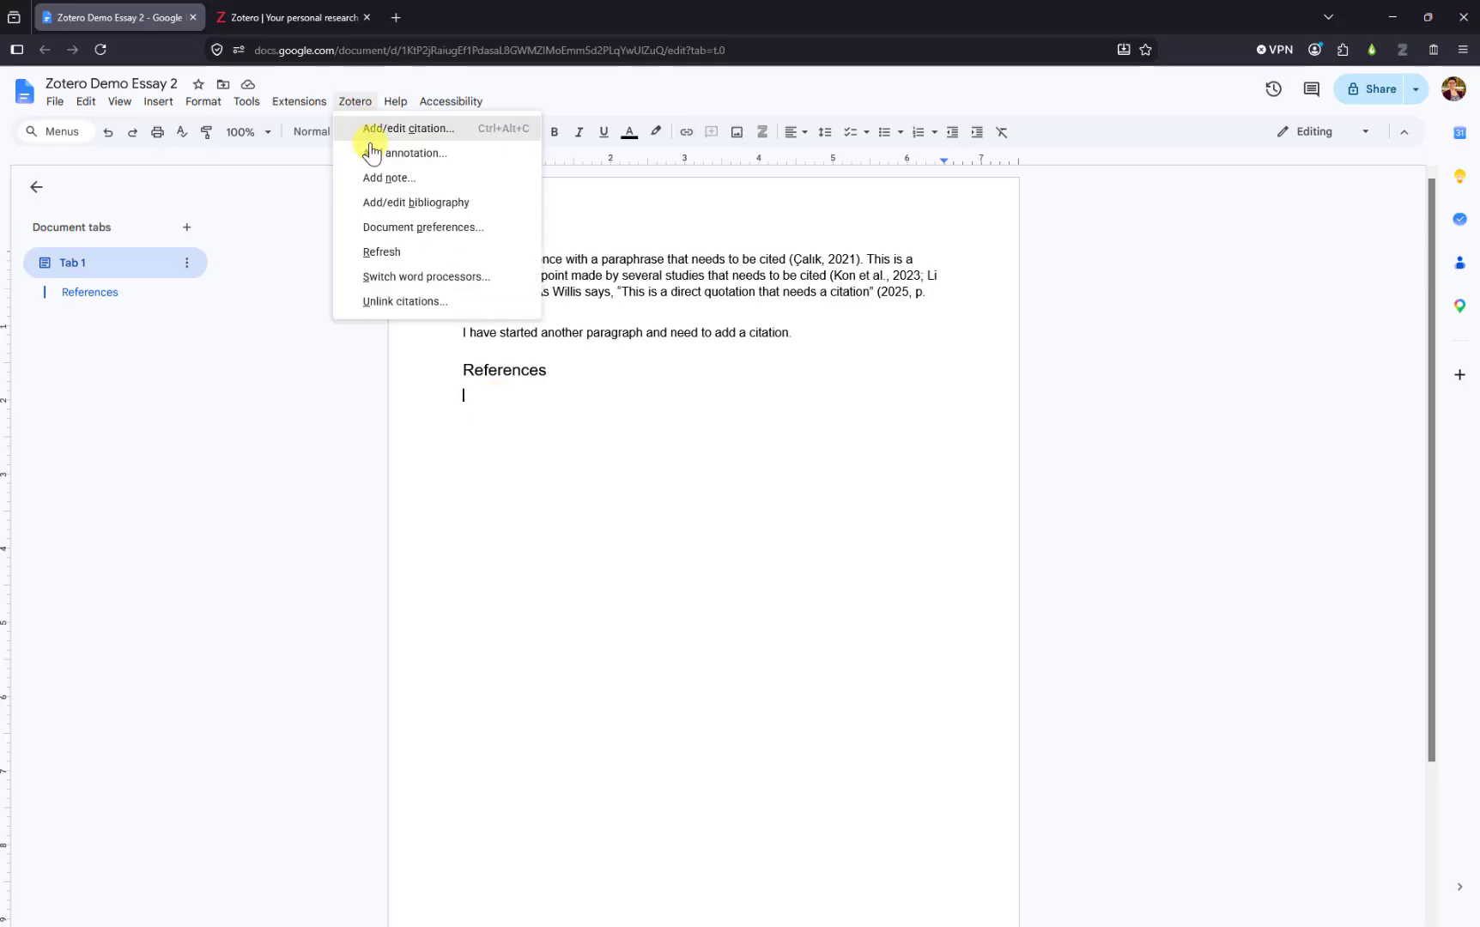
{"action": "left_click", "coordinate": [377, 204]}
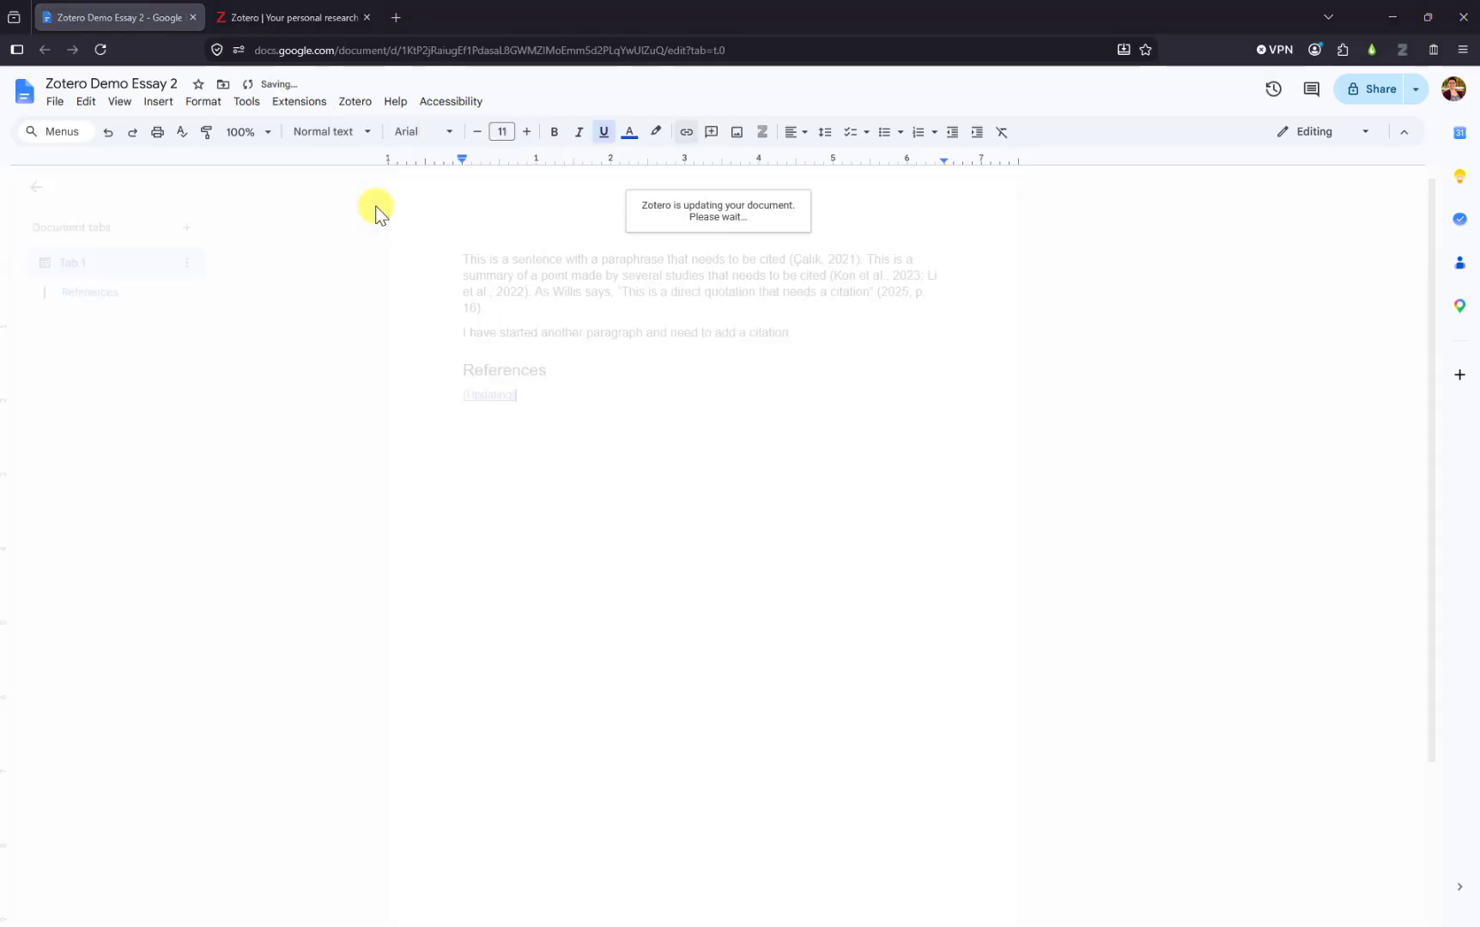
{"action": "left_click", "coordinate": [965, 452]}
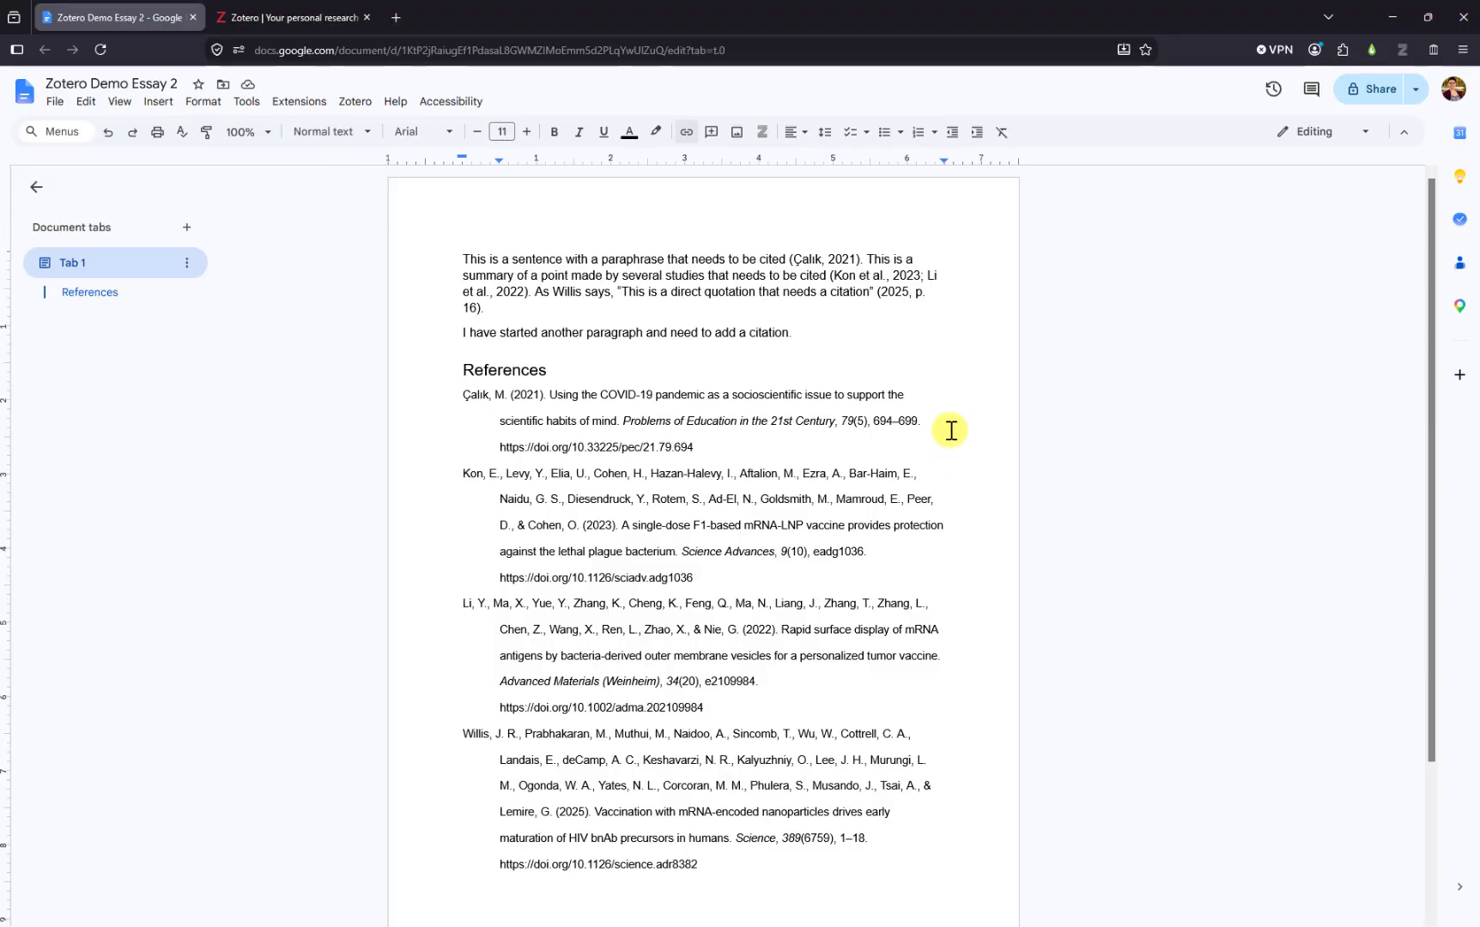
Insert a citation at the end of the second paragraph for the 2025 article "Challenges and Opportunities in mRNA Vaccine Development Against Bacteria"
{"action": "left_click", "coordinate": [814, 331]}
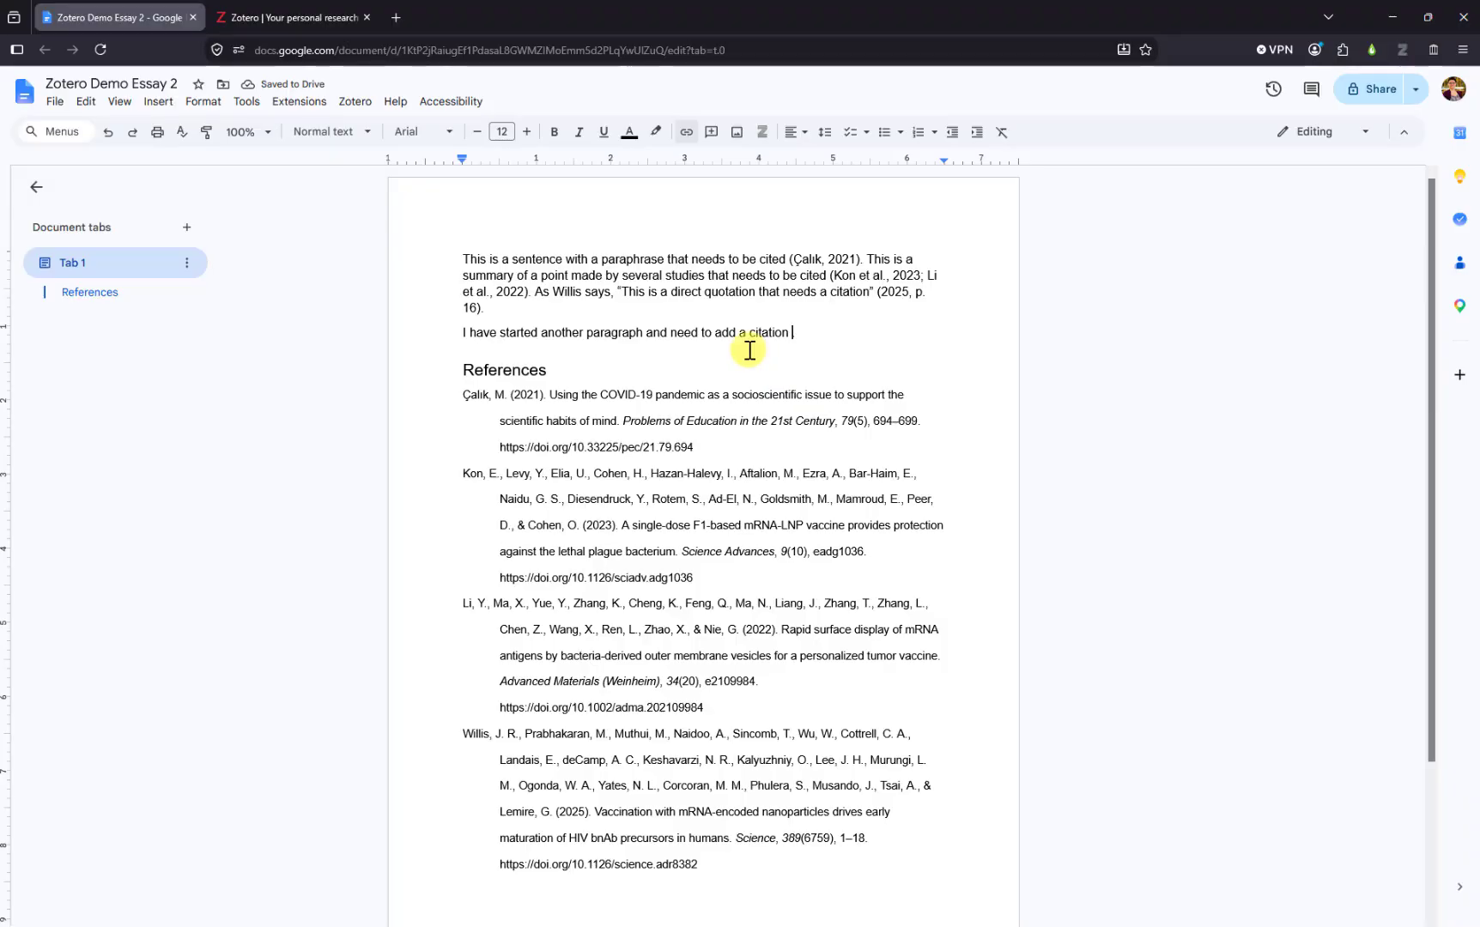
{"action": "left_click", "coordinate": [355, 101]}
{"action": "left_click", "coordinate": [372, 127]}
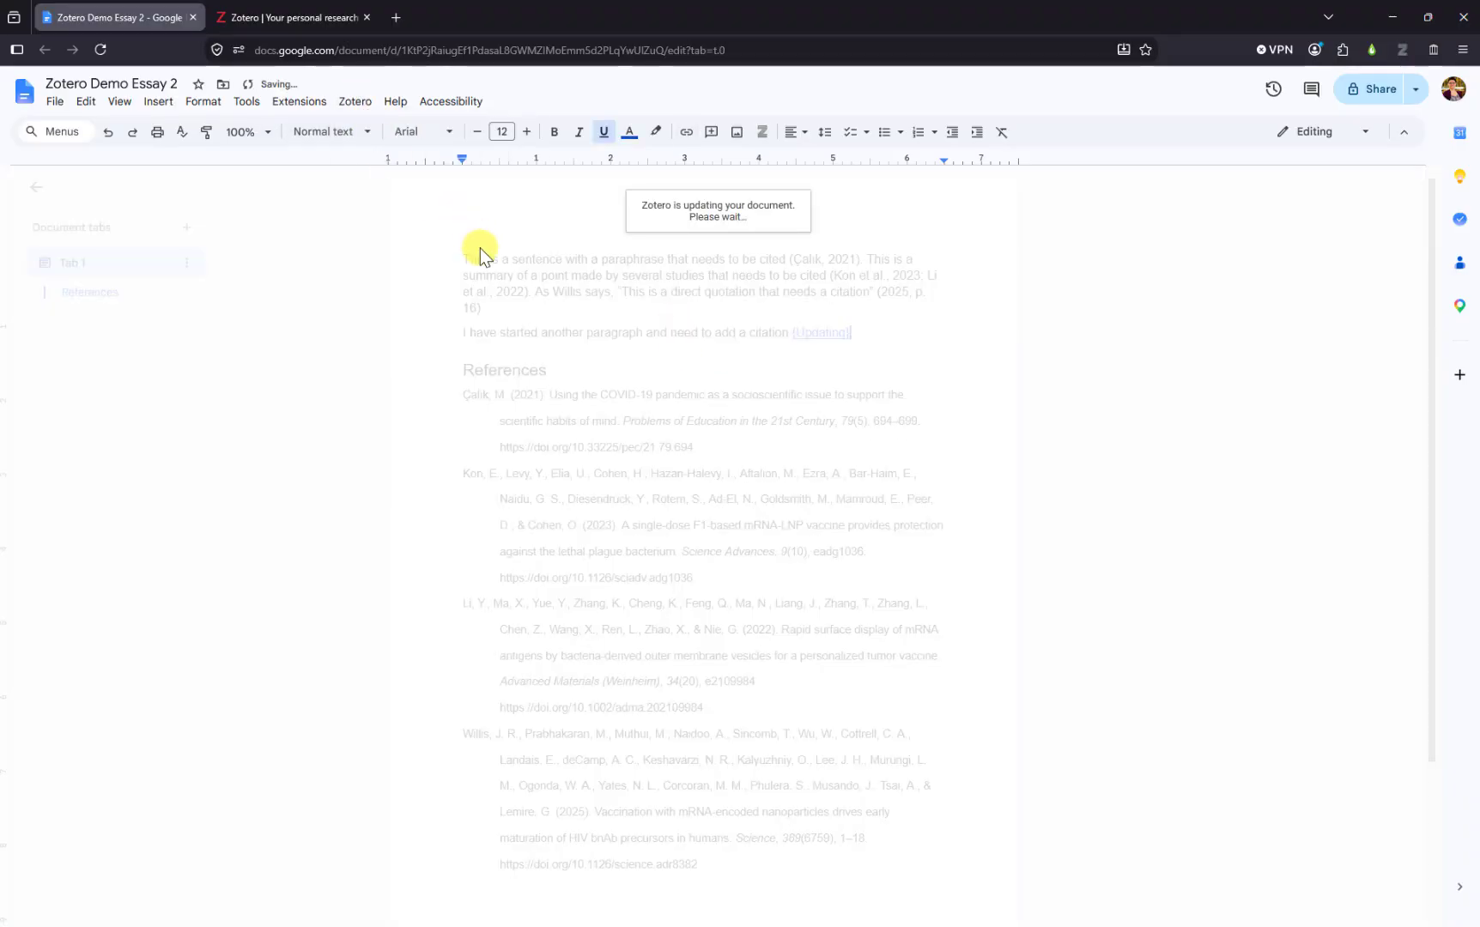
{"action": "double_click", "coordinate": [523, 477]}
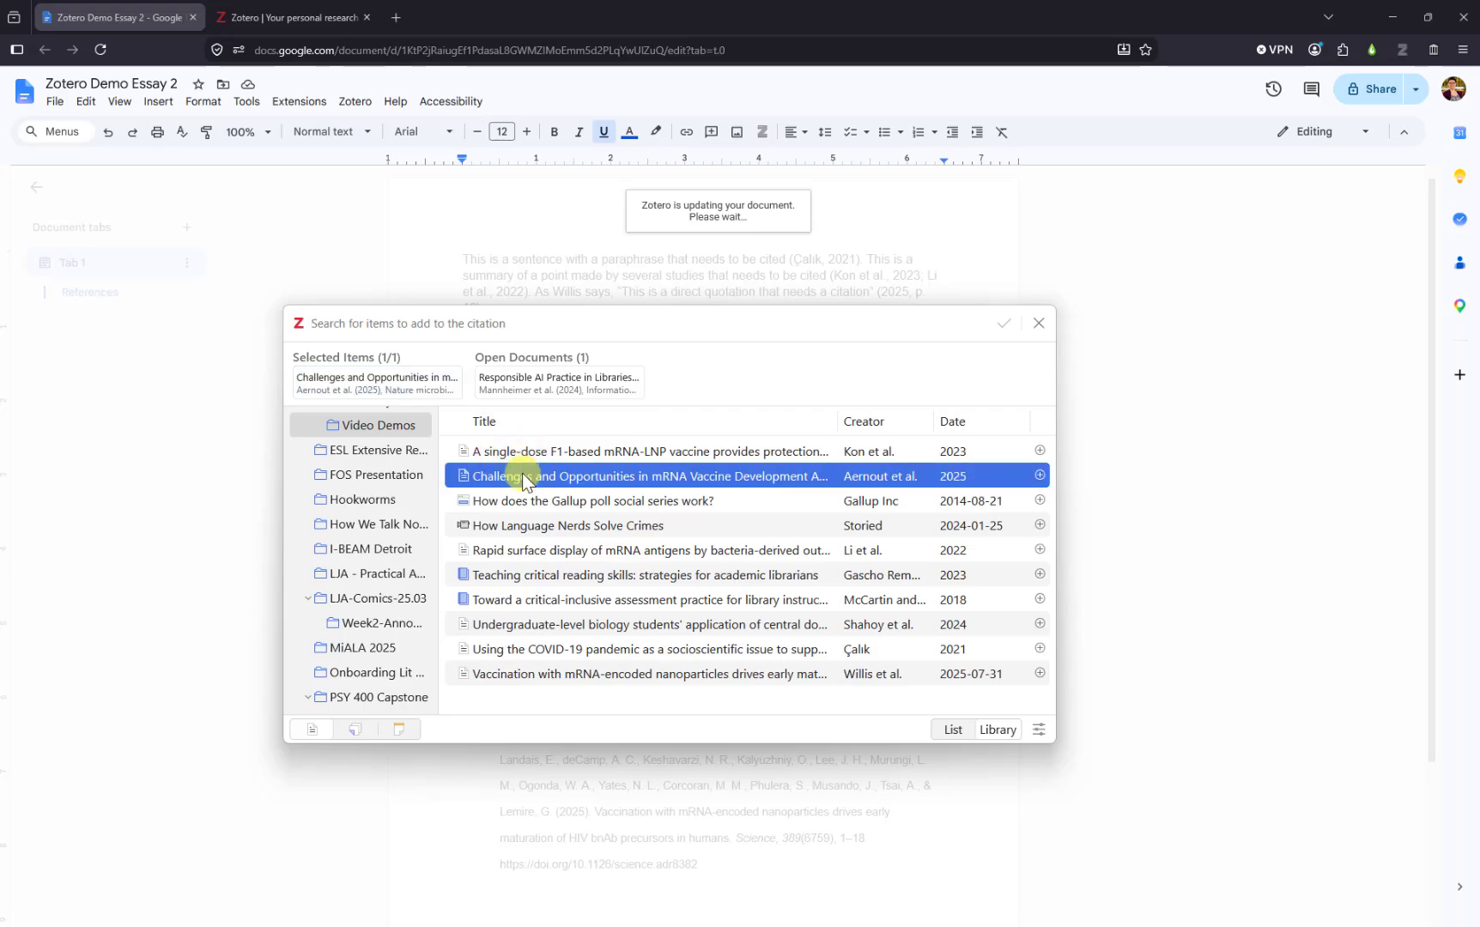
{"action": "left_click", "coordinate": [1004, 323]}
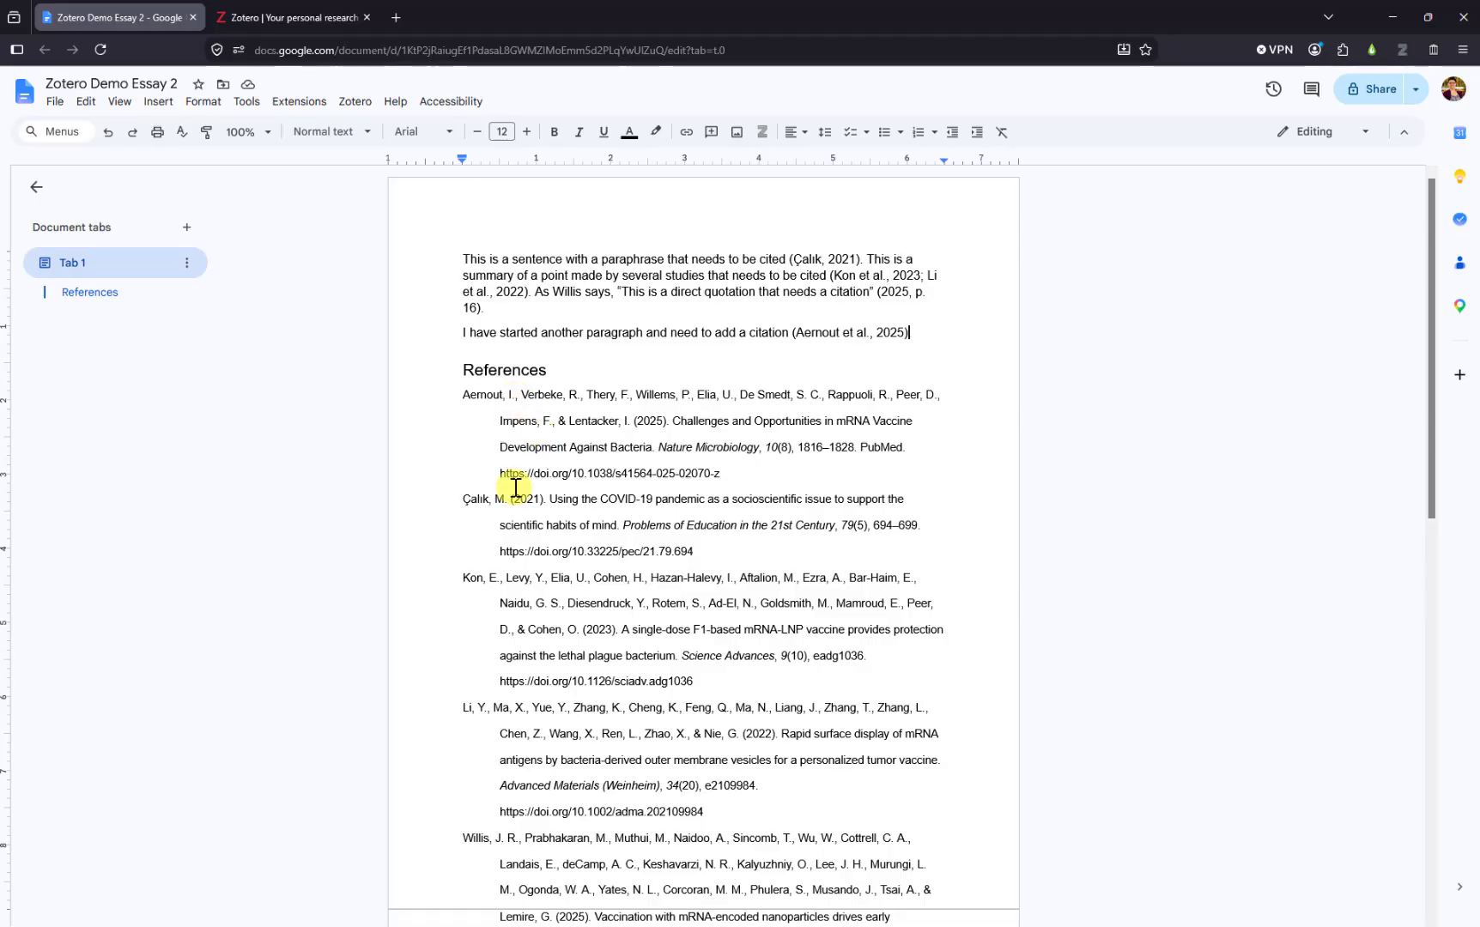
Check the first reference for errors and change "Opportunities" and "Vaccine" in its title to lowercase "opportunities" and "vaccine"
{"action": "scroll", "coordinate": [507, 635], "scroll_direction": "down", "scroll_amount": 2}
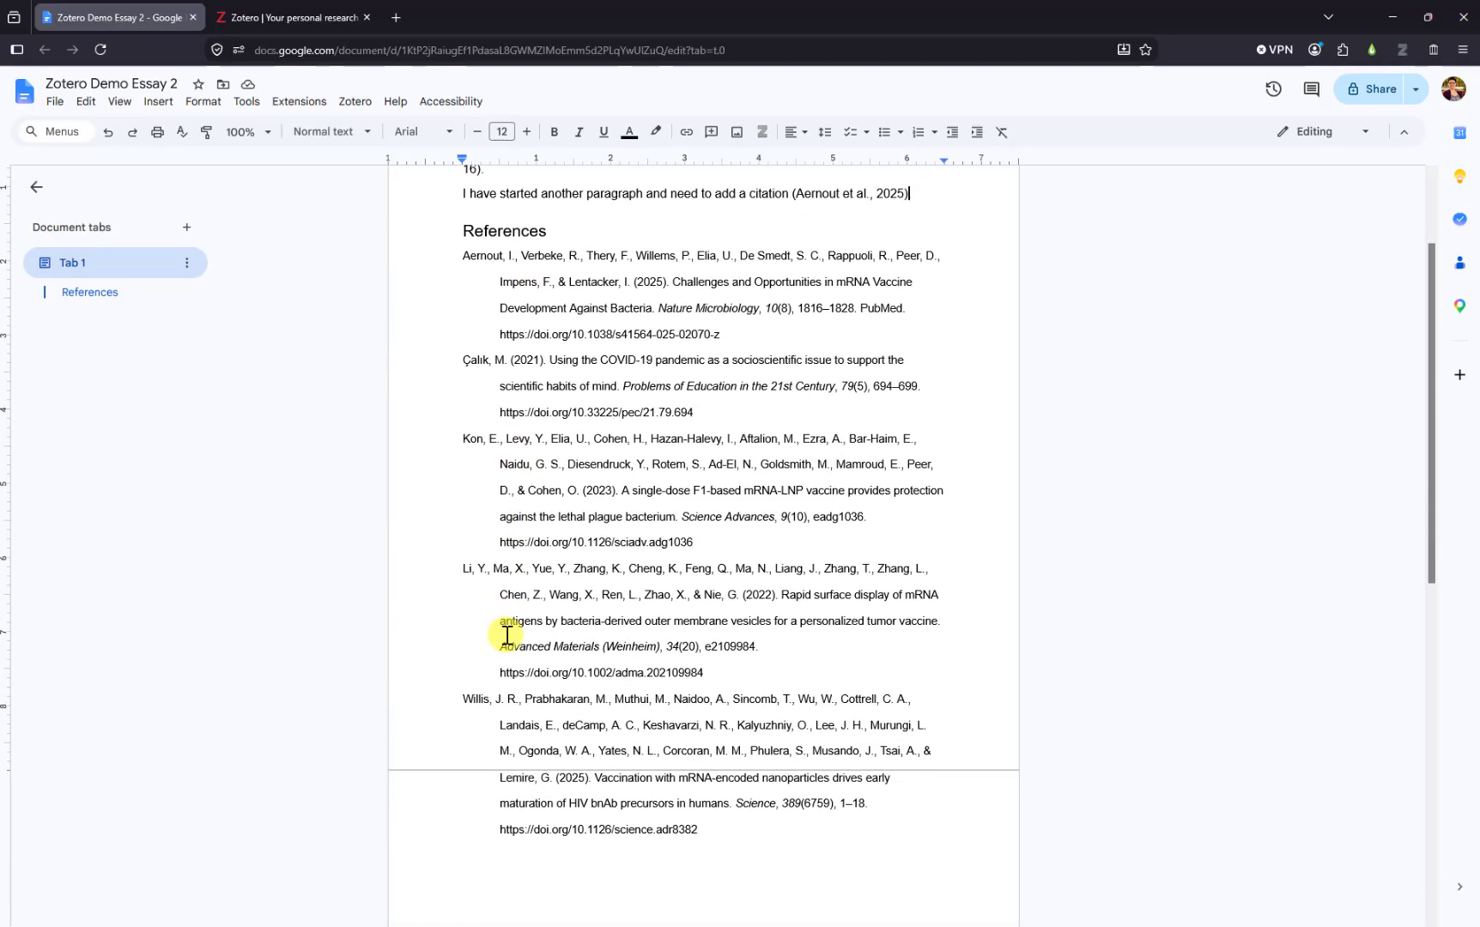
{"action": "scroll", "coordinate": [507, 636], "scroll_direction": "up", "scroll_amount": 2}
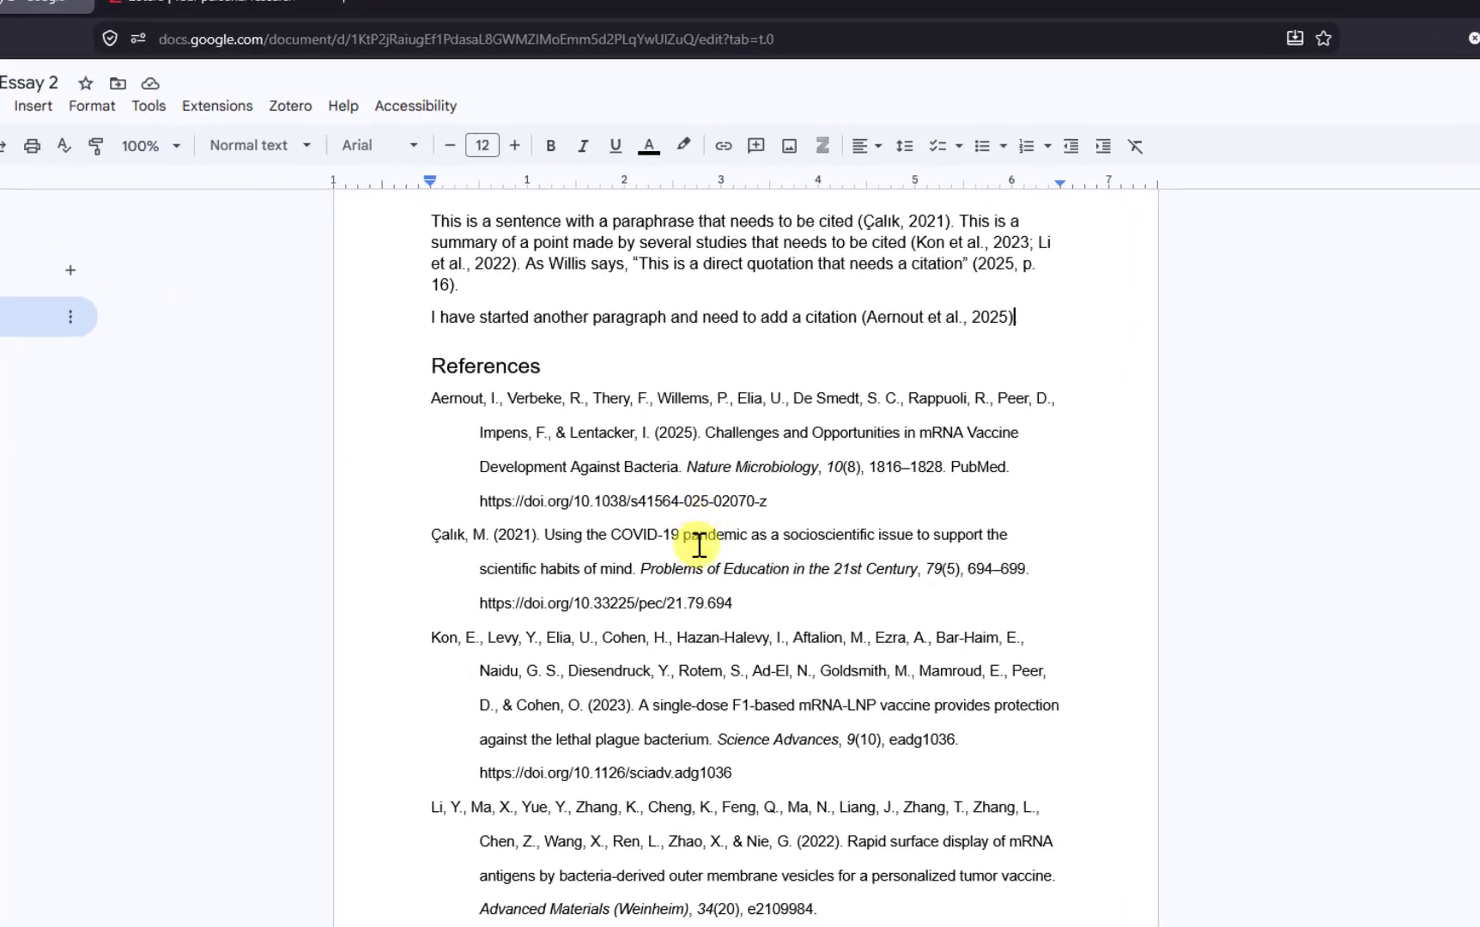
{"action": "left_click_drag", "start_coordinate": [719, 462], "coordinate": [690, 498]}
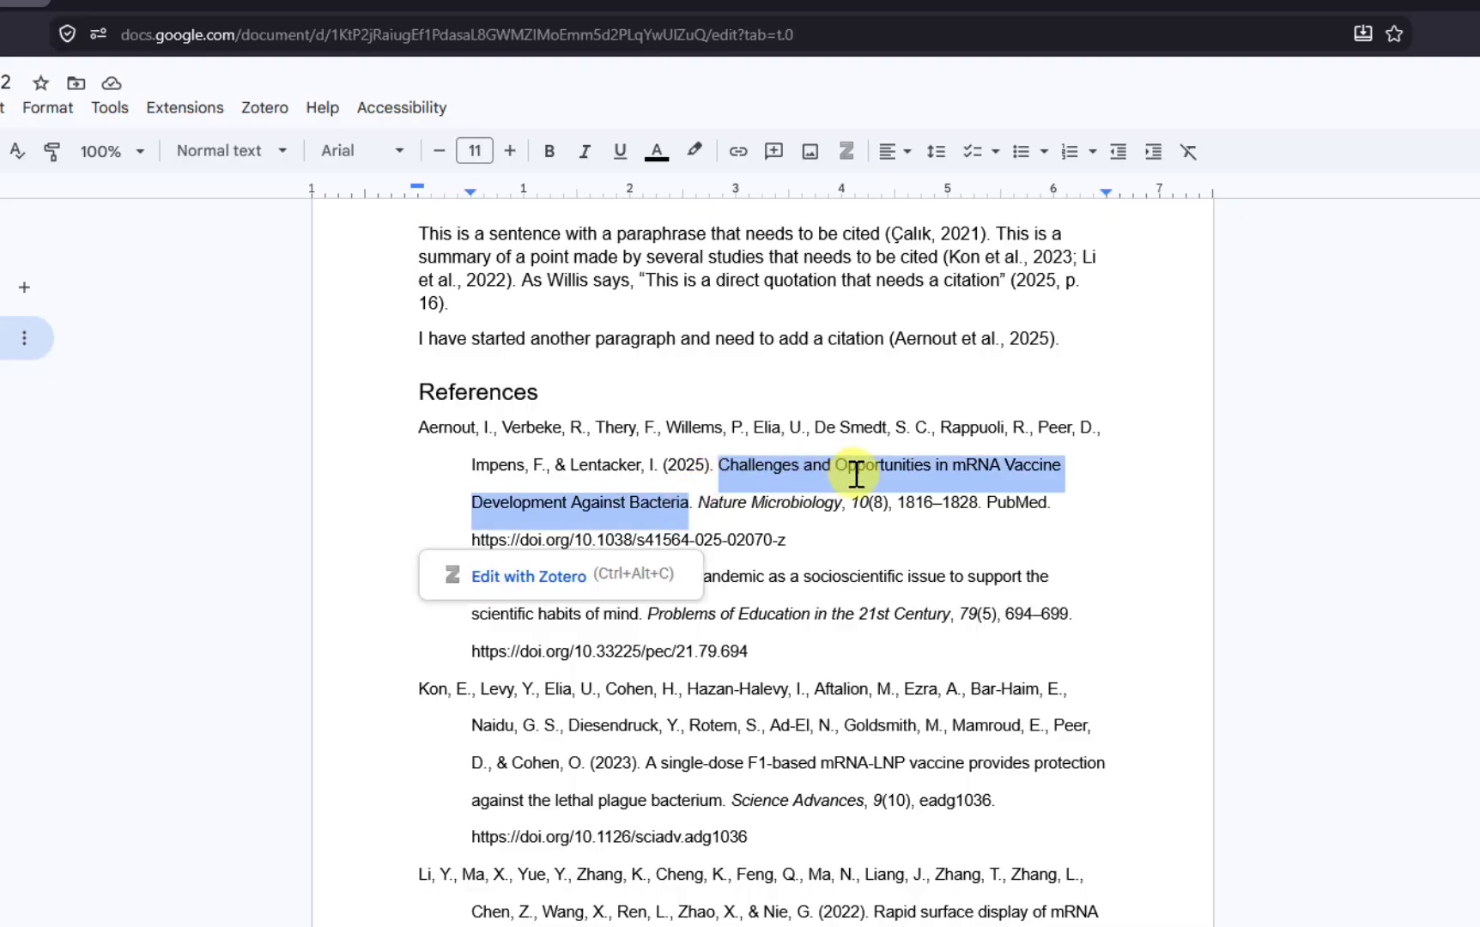
{"action": "left_click", "coordinate": [989, 503]}
{"action": "left_click_drag", "start_coordinate": [1001, 505], "coordinate": [1047, 502]}
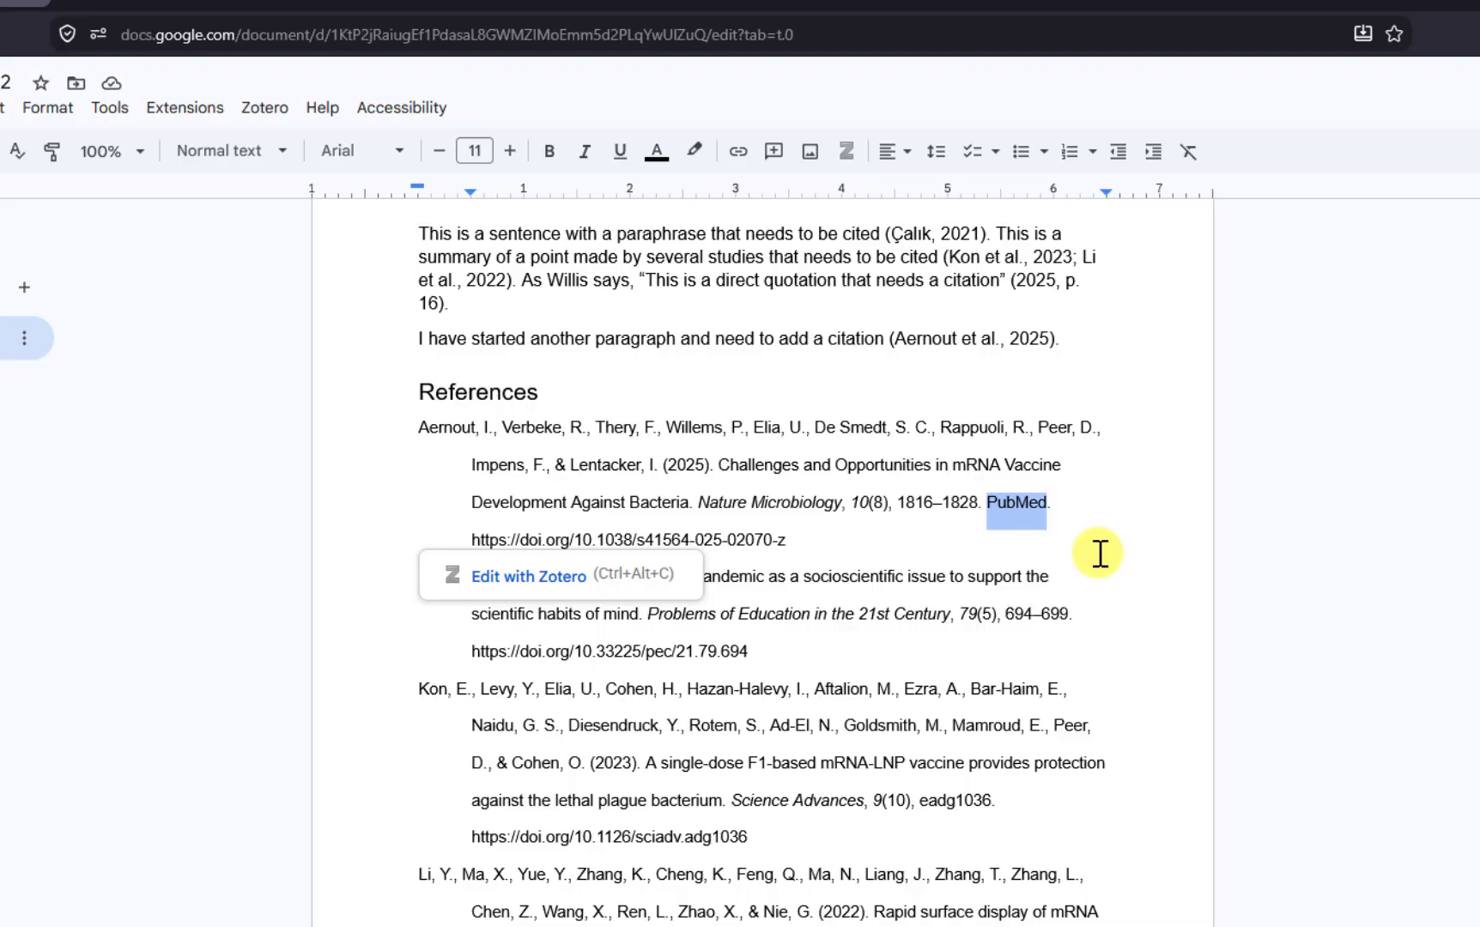
{"action": "left_click", "coordinate": [848, 465]}
{"action": "key", "text": "BackSpace"}
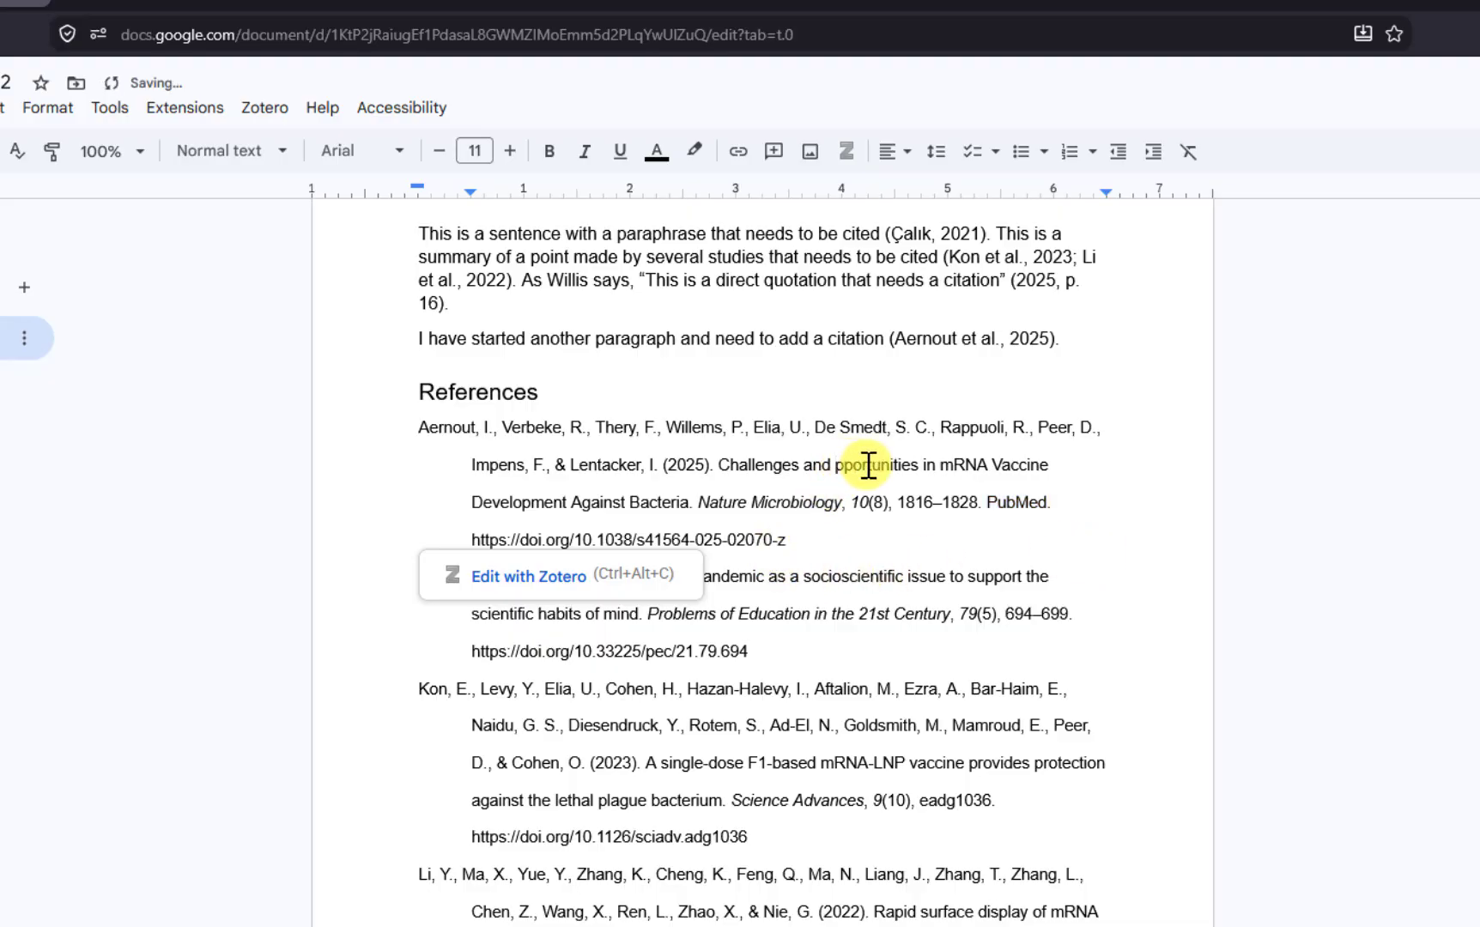
{"action": "type", "text": "o"}
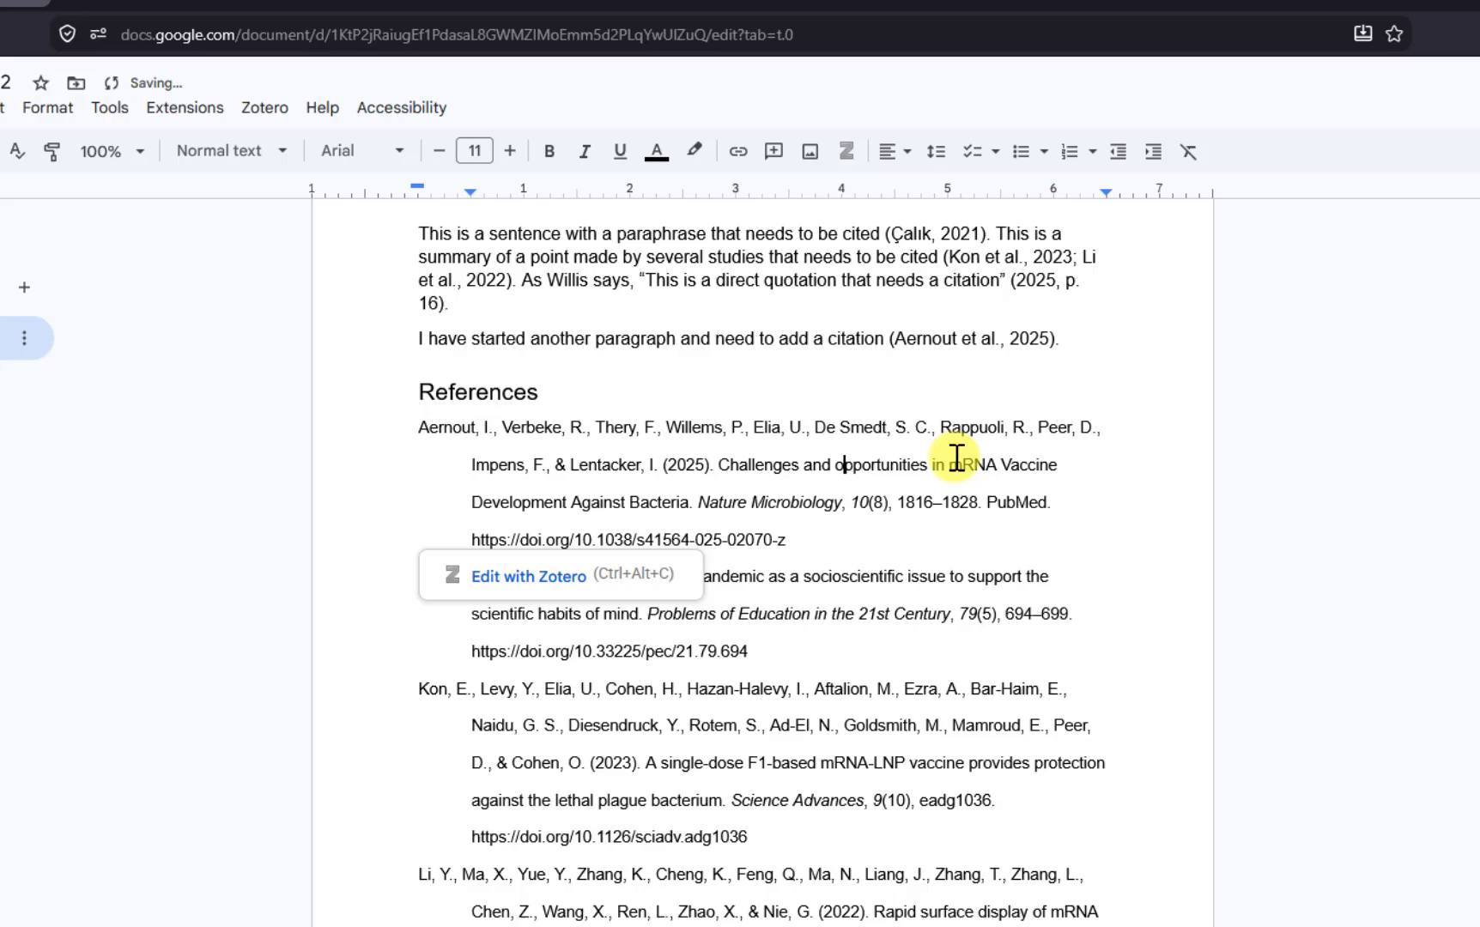
{"action": "left_click", "coordinate": [1012, 461]}
{"action": "key", "text": "BackSpace"}
{"action": "type", "text": "v"}
Delete "PubMed" and the period after the page range from the first reference
{"action": "left_click_drag", "start_coordinate": [987, 506], "coordinate": [1051, 505]}
{"action": "key", "text": "BackSpace"}
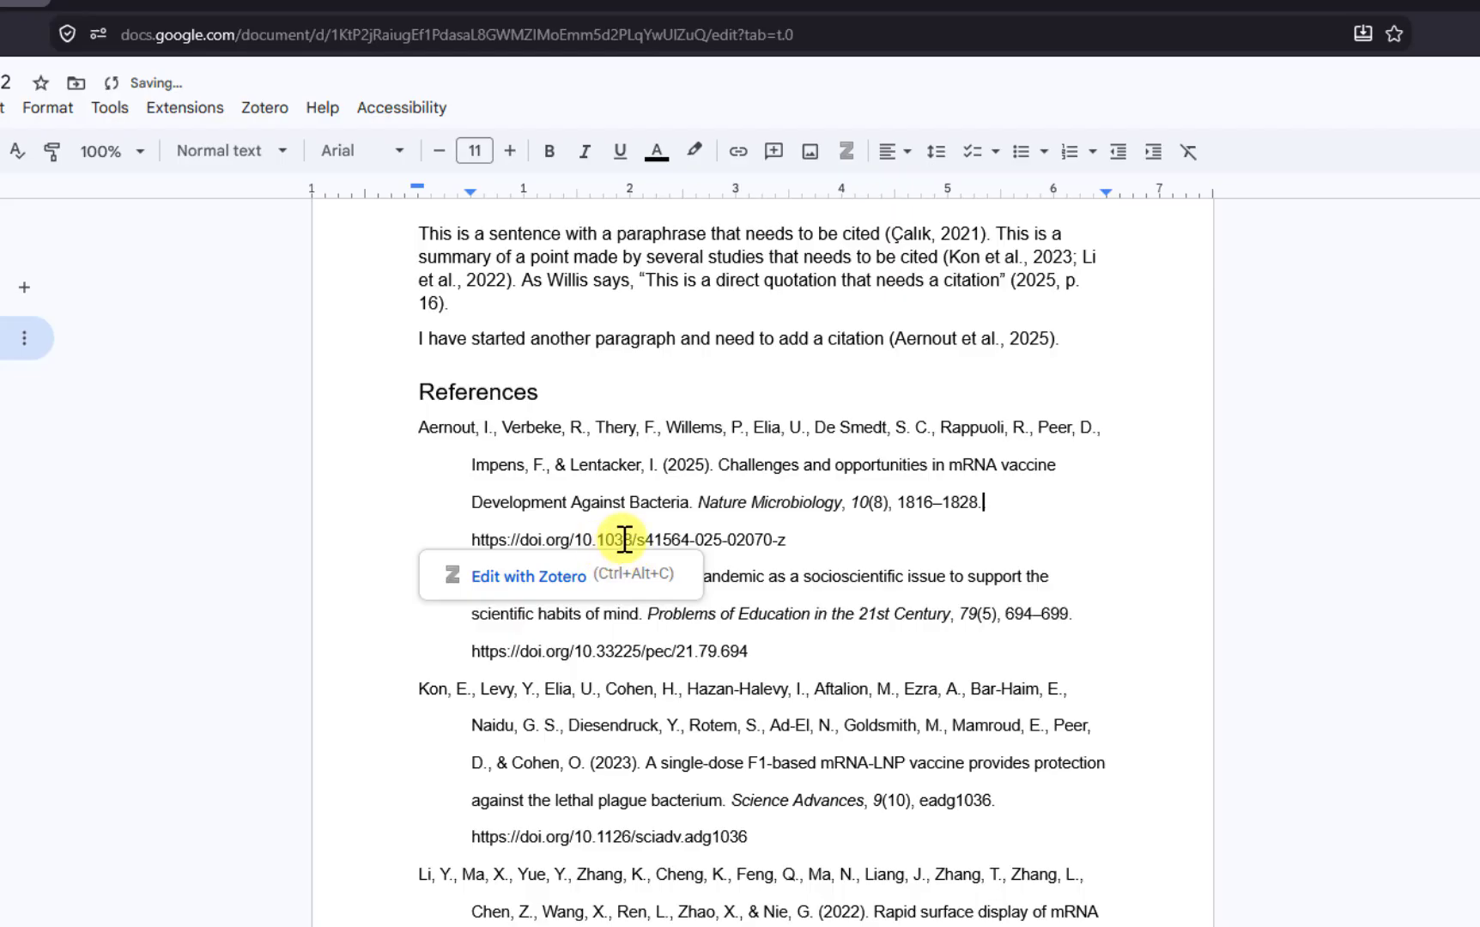
{"action": "key", "text": "BackSpace"}
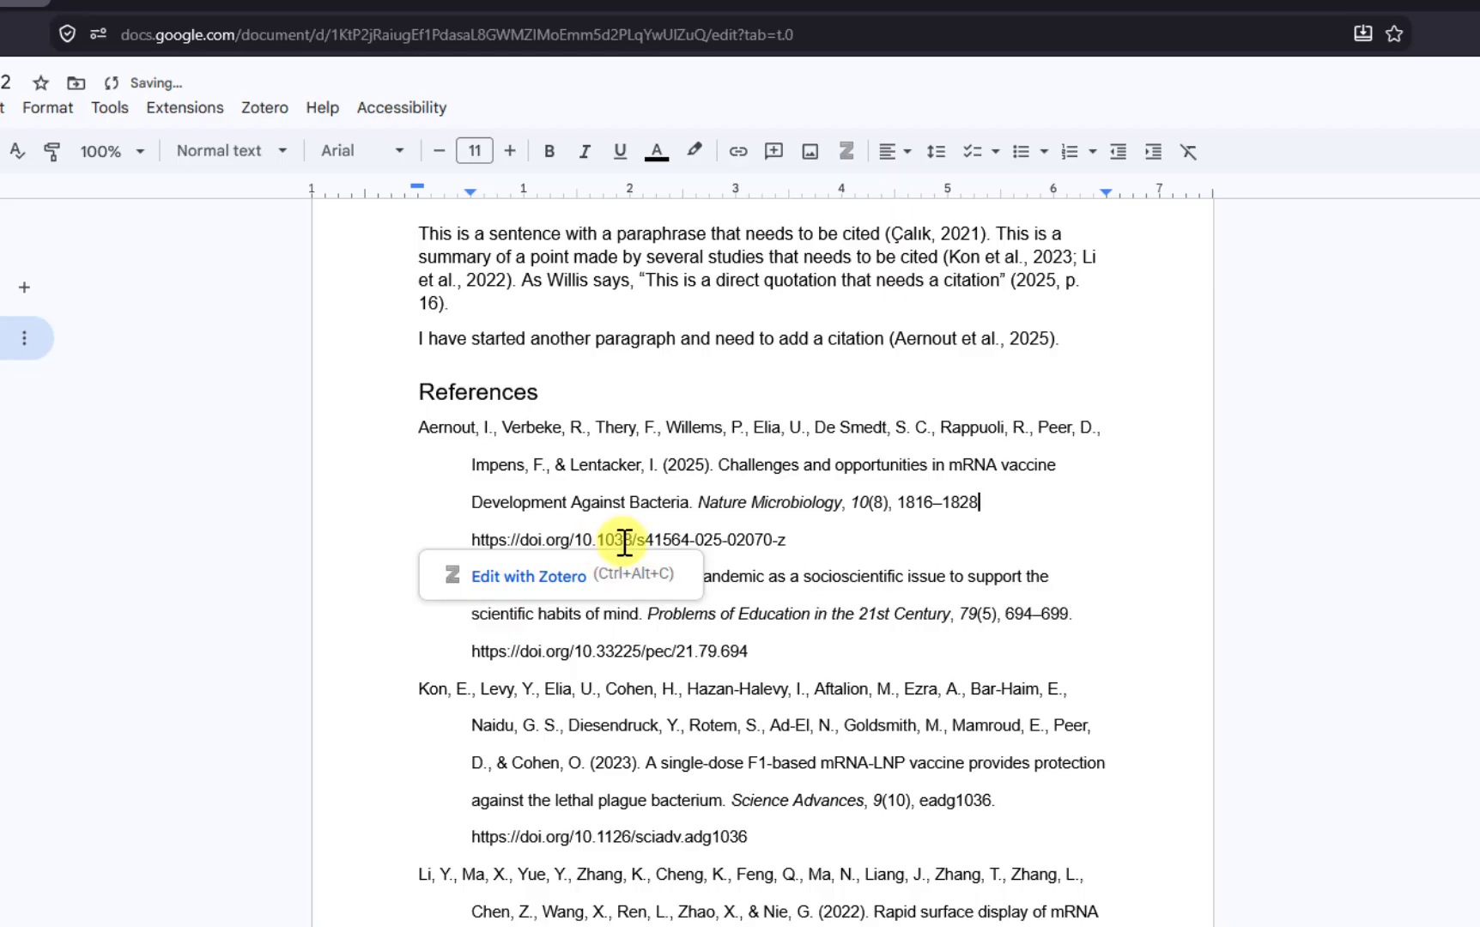
Change "Development", "Against" and "Bacteria" in the first reference's title to lowercase
{"action": "left_click", "coordinate": [482, 504]}
{"action": "key", "text": "BackSpace"}
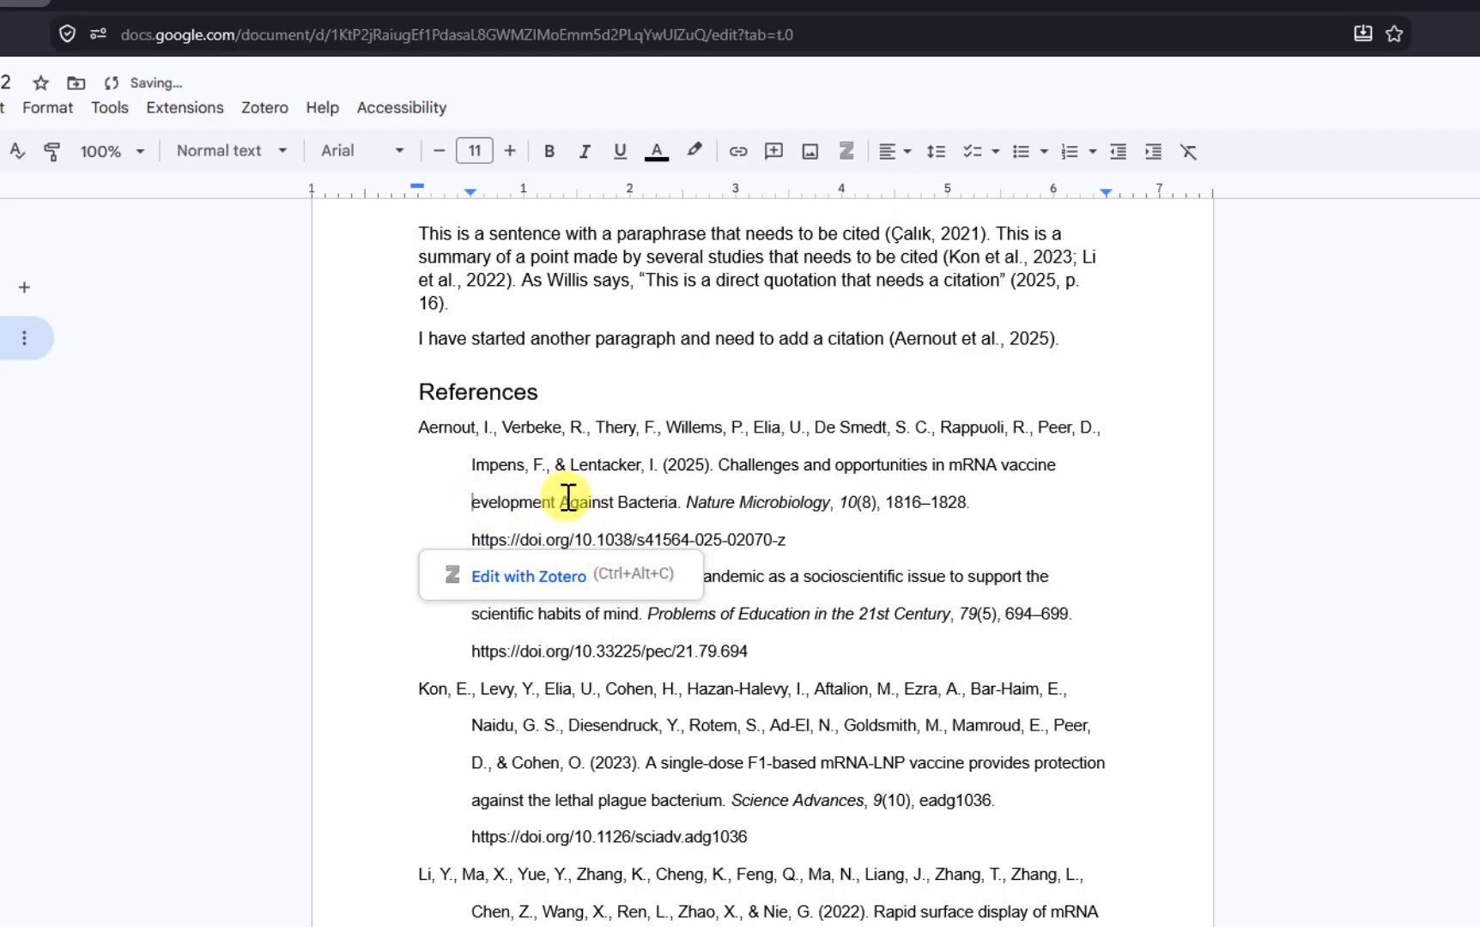
{"action": "type", "text": "d"}
{"action": "left_click", "coordinate": [580, 503]}
{"action": "key", "text": "BackSpace"}
{"action": "type", "text": "a"}
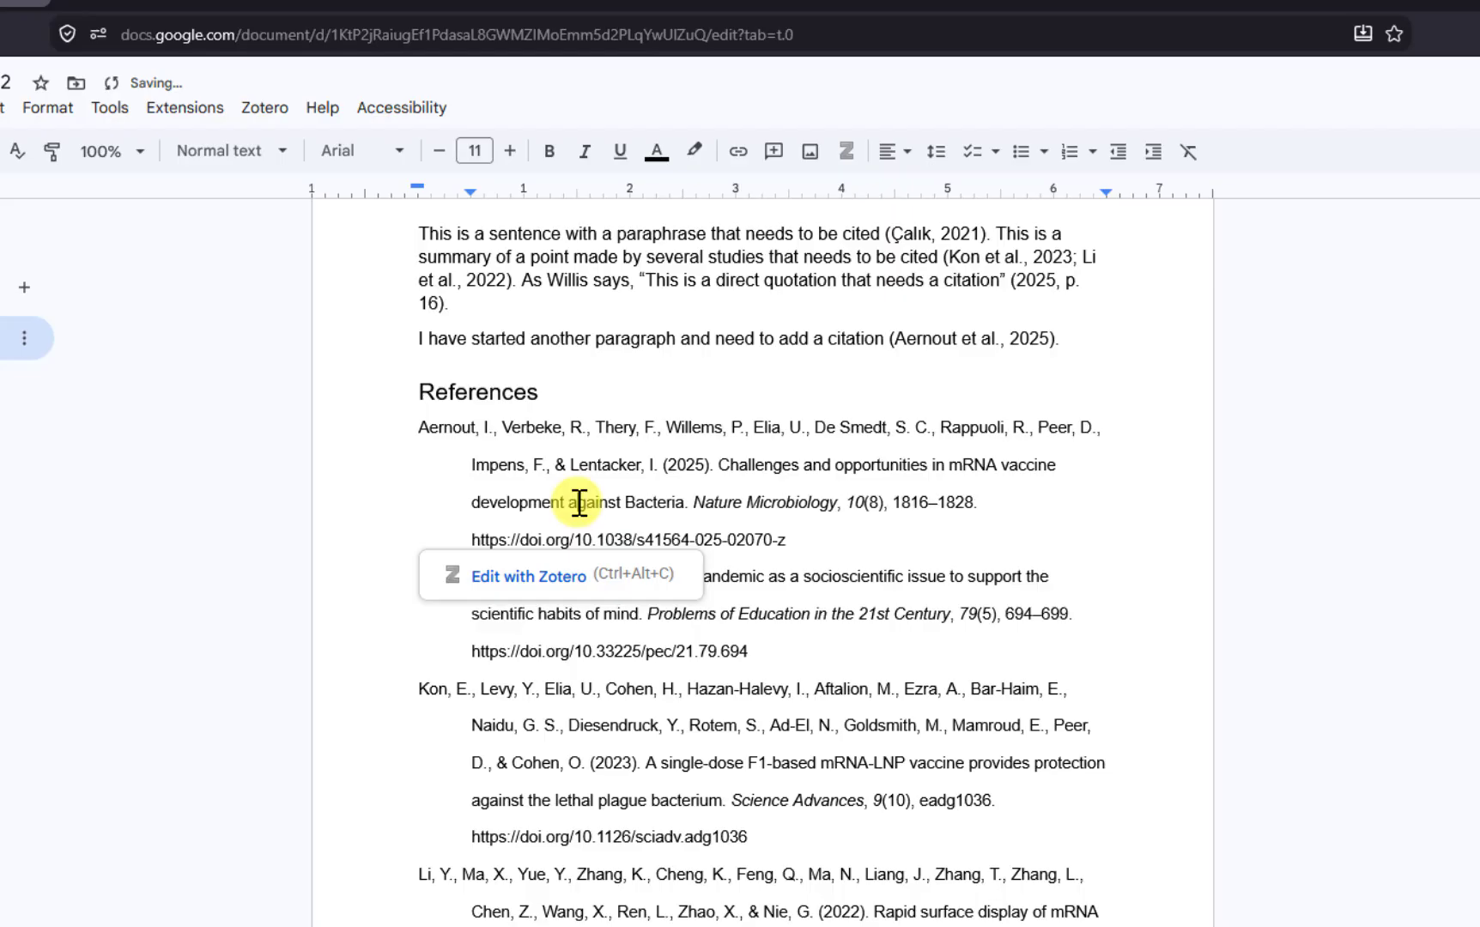
{"action": "left_click", "coordinate": [634, 504]}
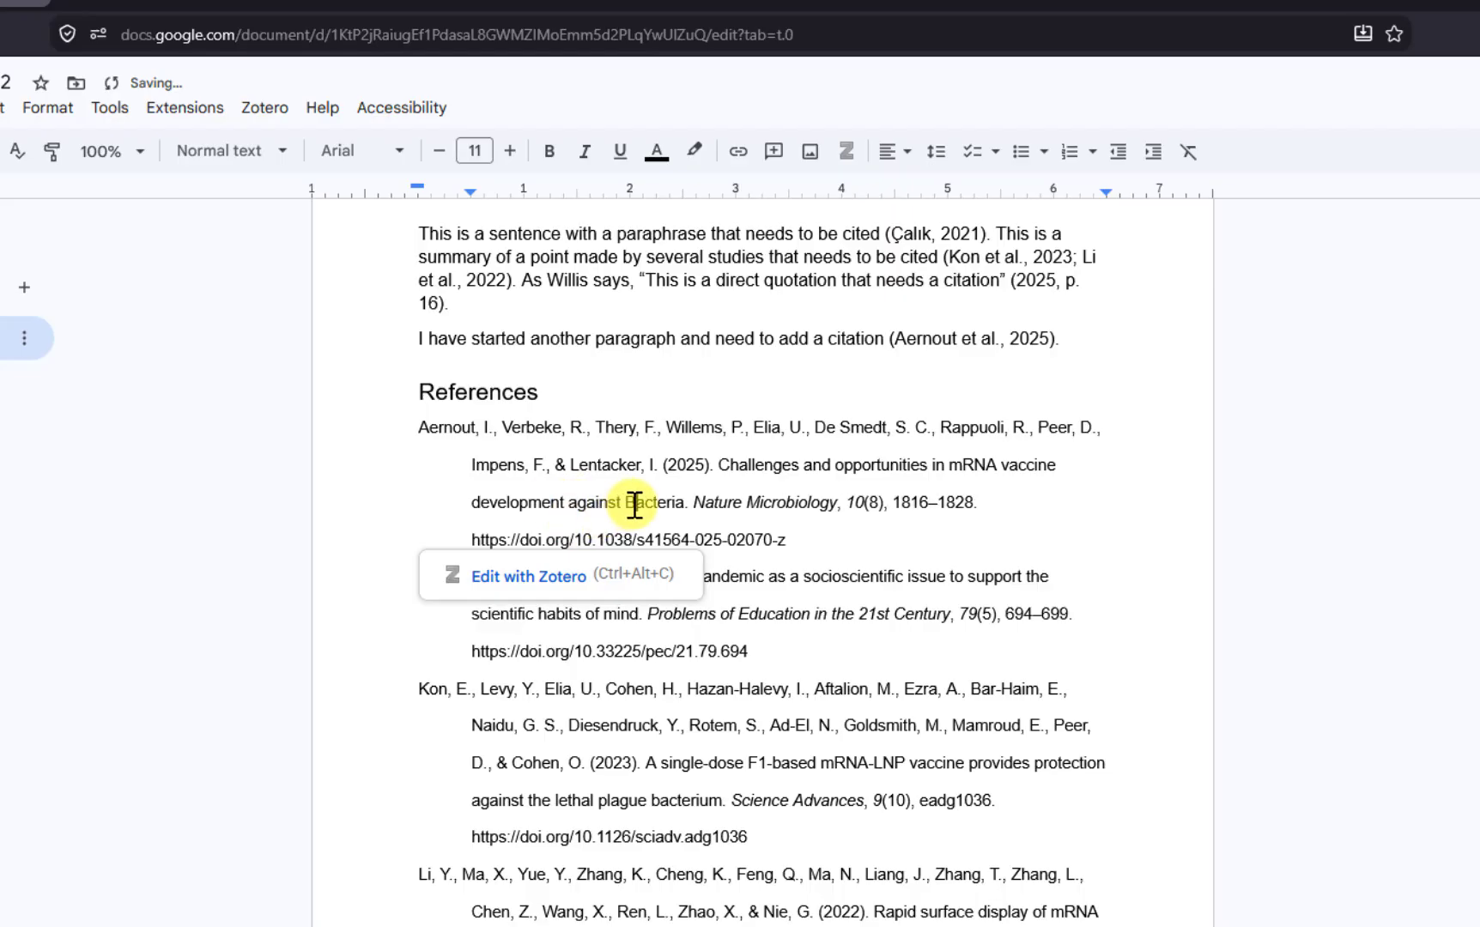
{"action": "key", "text": "BackSpace"}
{"action": "type", "text": "bb"}
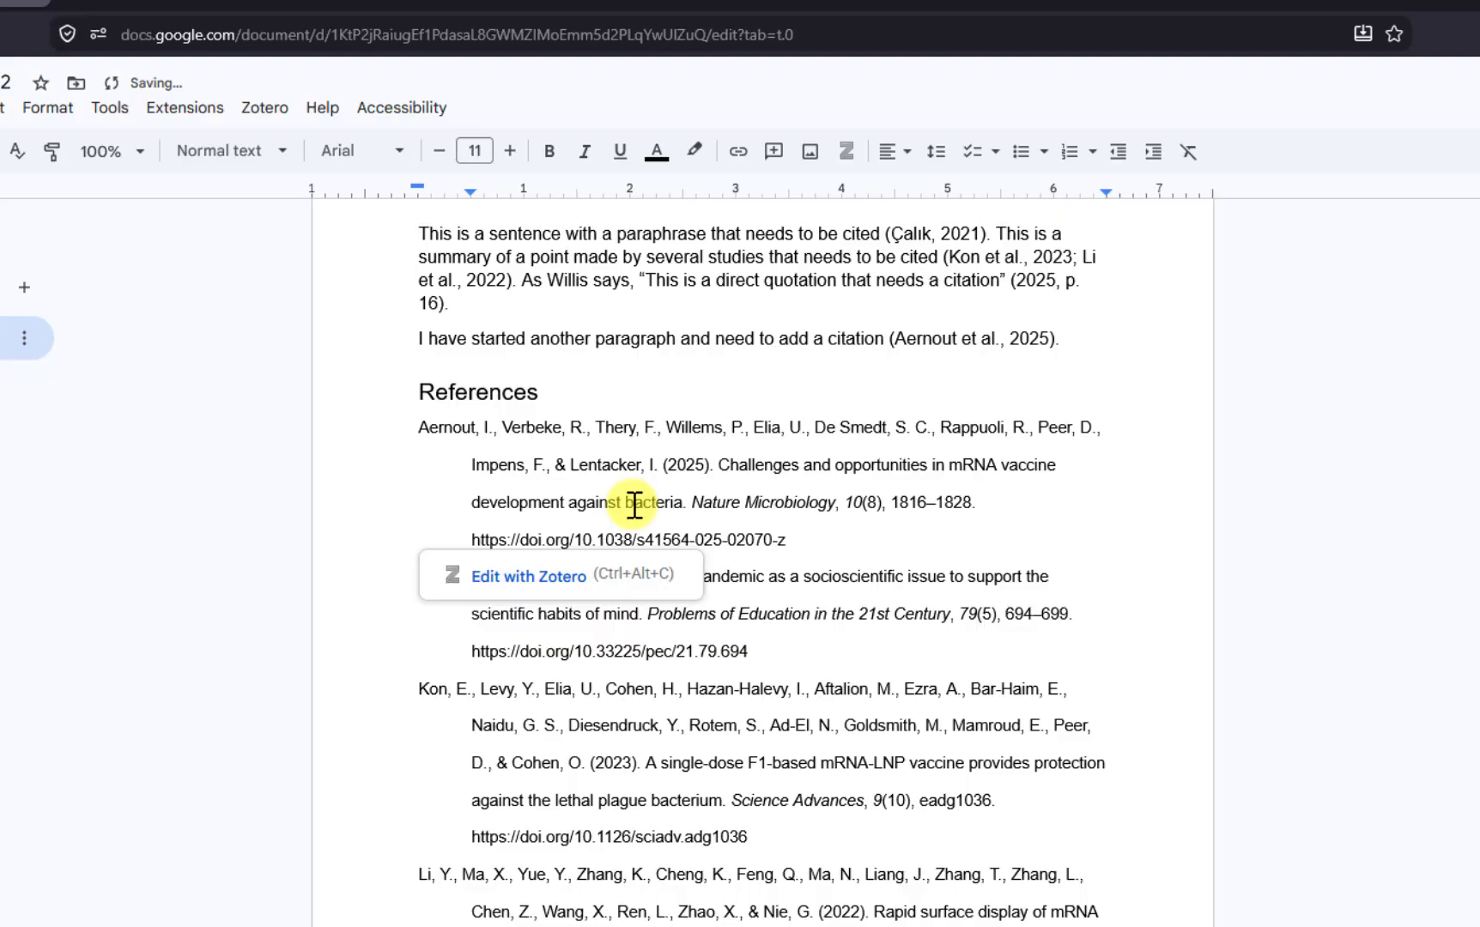
Refresh the document's Zotero citations and bibliography after the manual edits to the first reference
{"action": "left_click", "coordinate": [853, 504]}
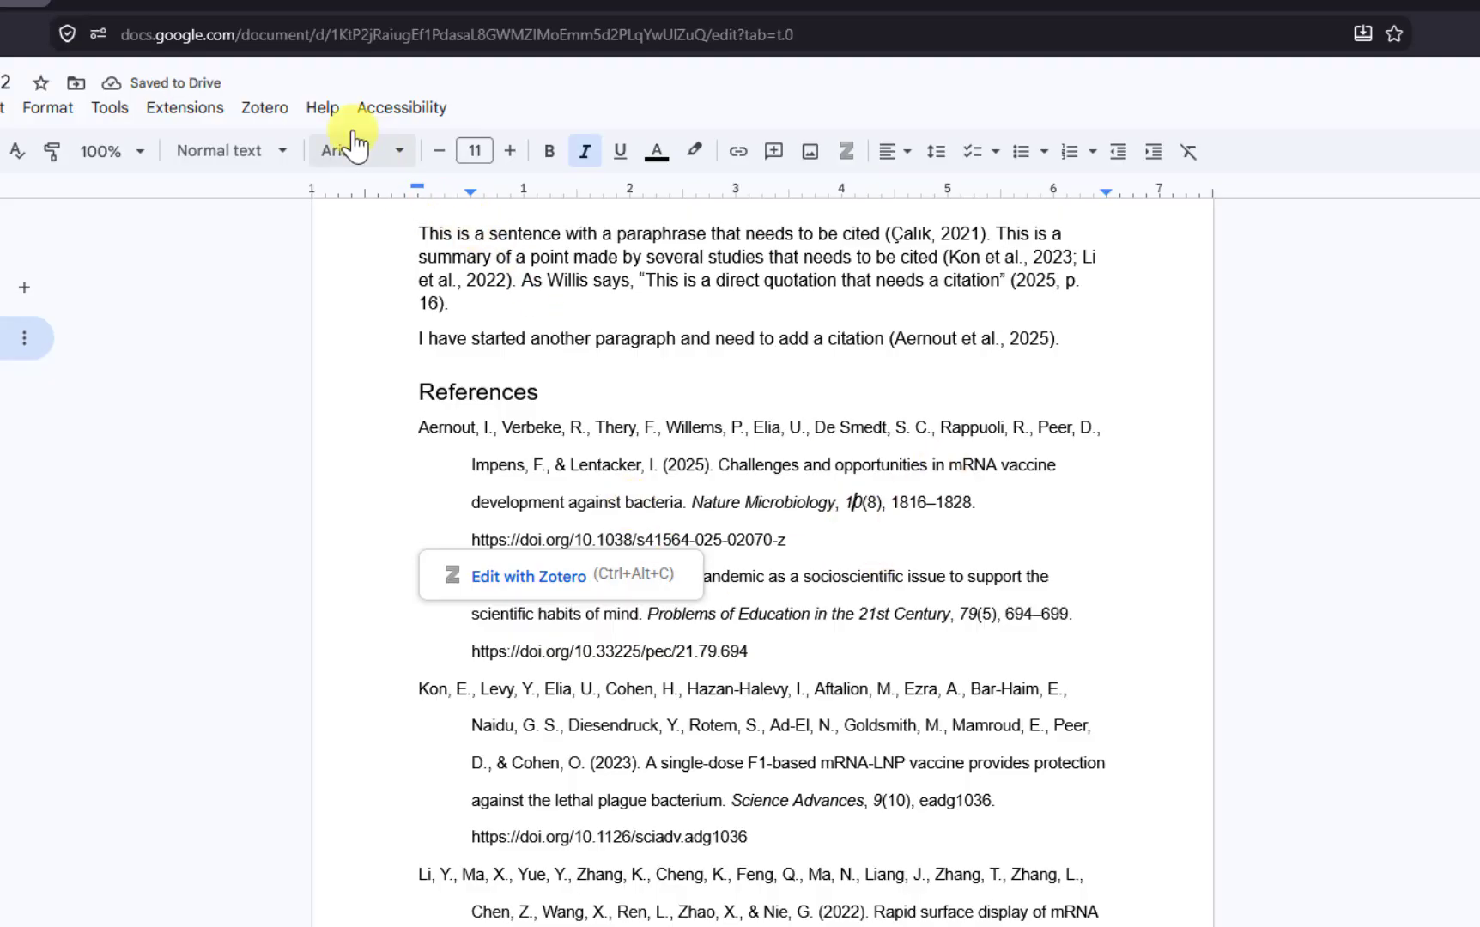
{"action": "left_click", "coordinate": [266, 108]}
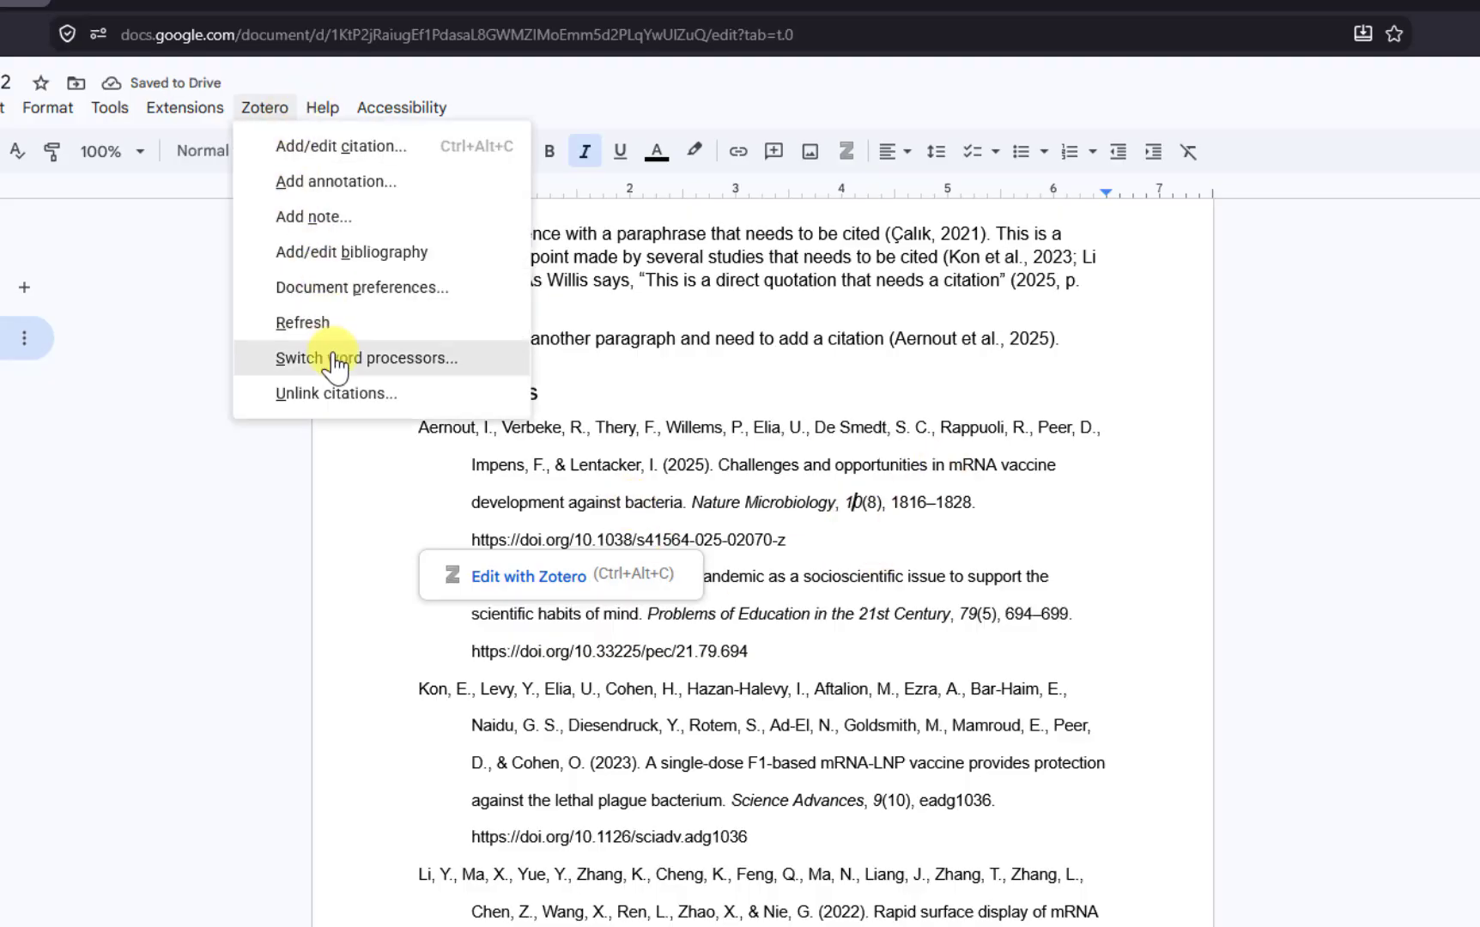
{"action": "left_click", "coordinate": [329, 328]}
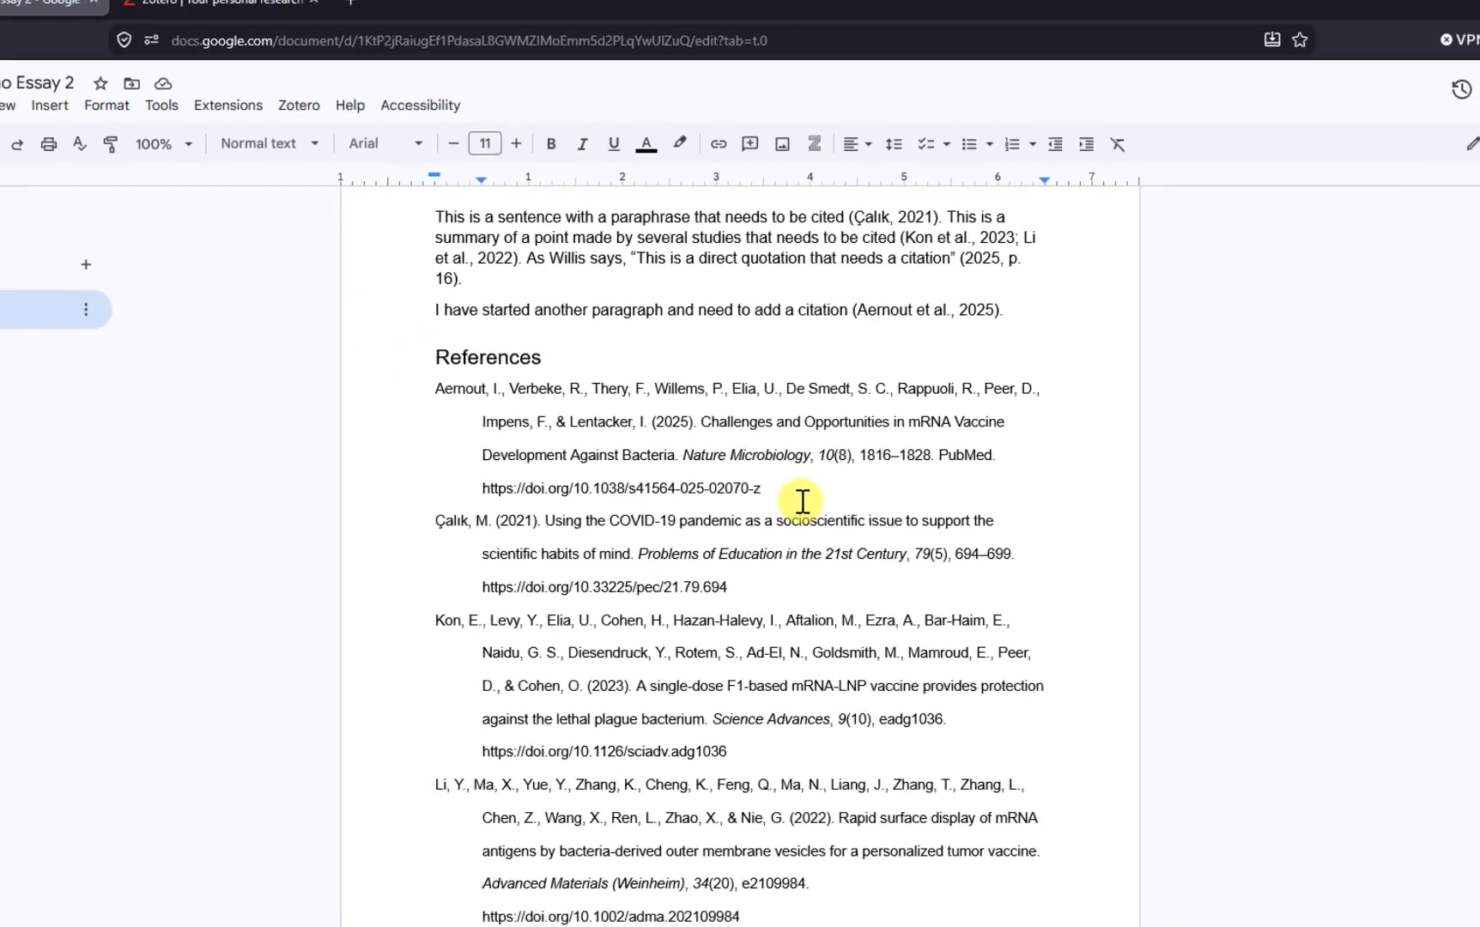
Switch to the Zotero desktop app and convert the title of the 2025 mRNA vaccine article to sentence case
{"action": "key", "text": "alt+Tab"}
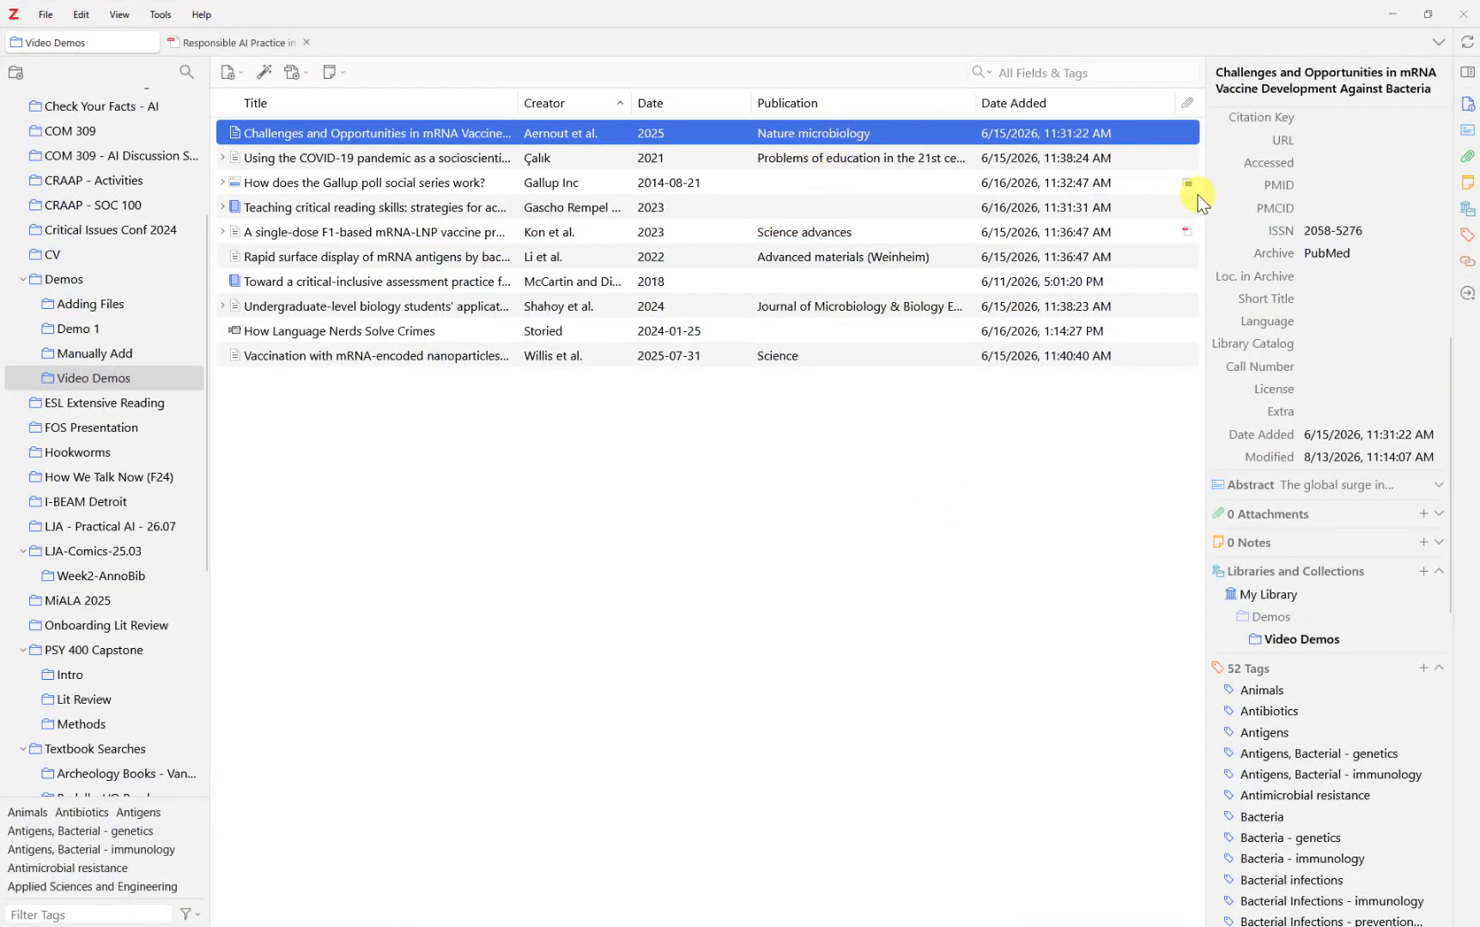
{"action": "left_click_drag", "start_coordinate": [1205, 201], "coordinate": [1147, 206]}
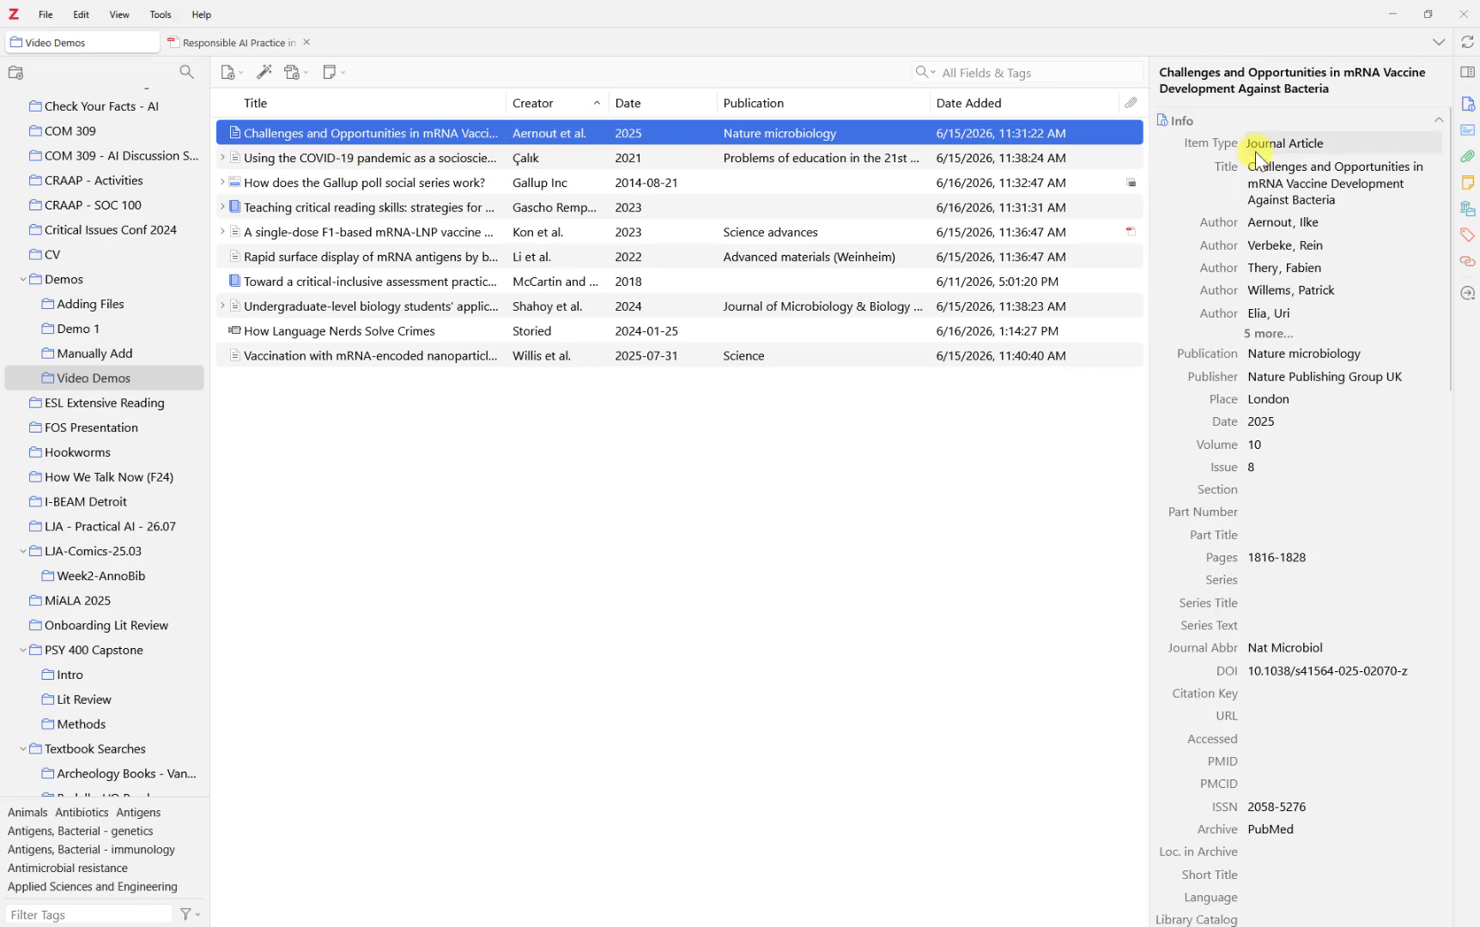
{"action": "left_click", "coordinate": [1440, 165]}
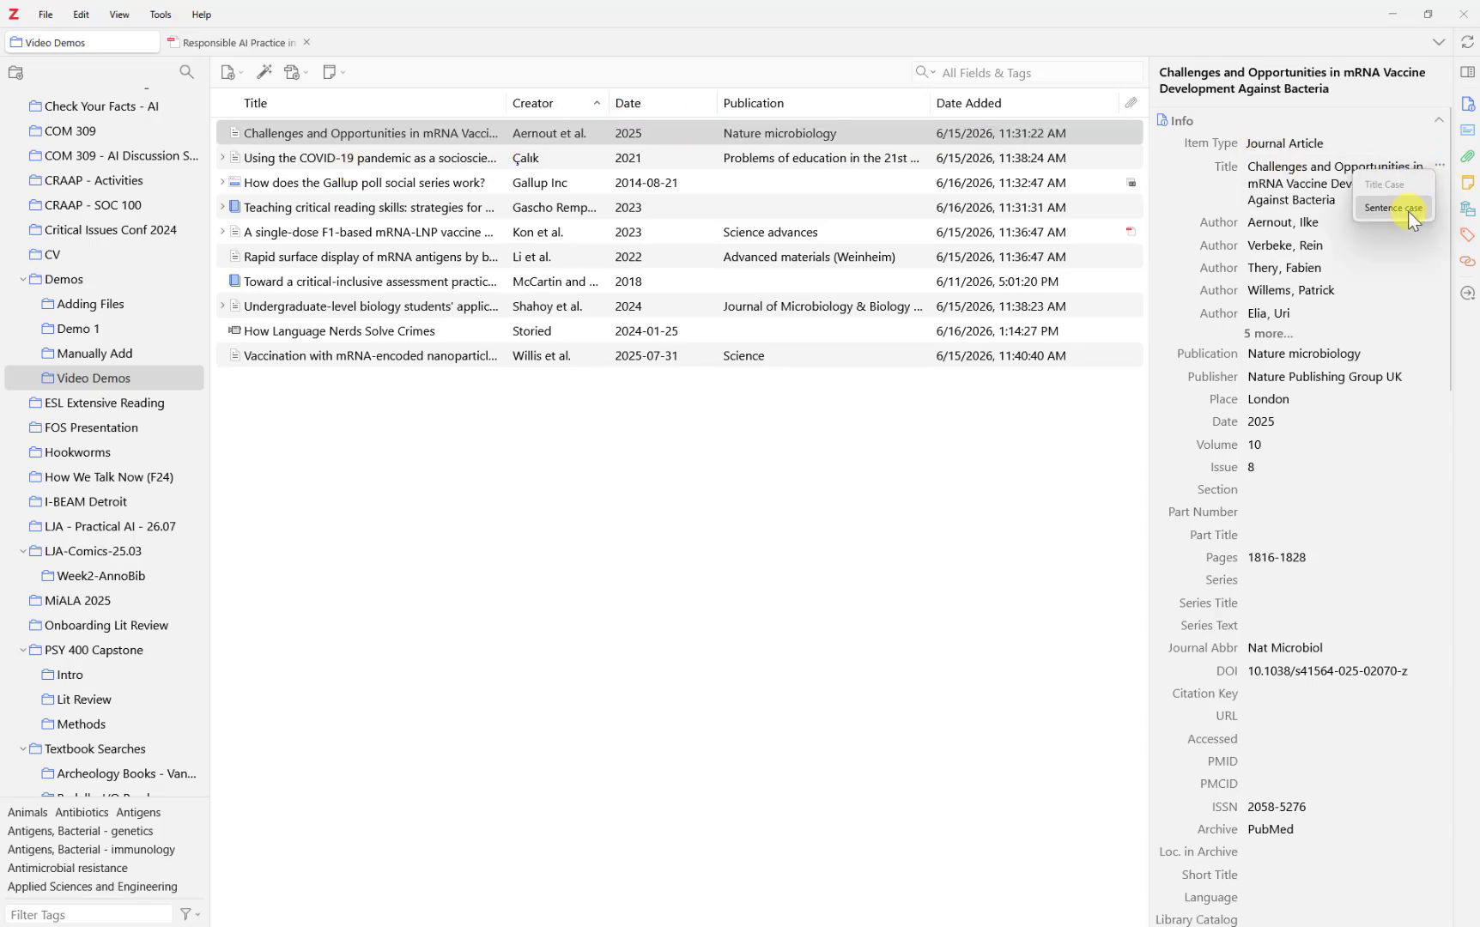
{"action": "left_click", "coordinate": [1413, 210]}
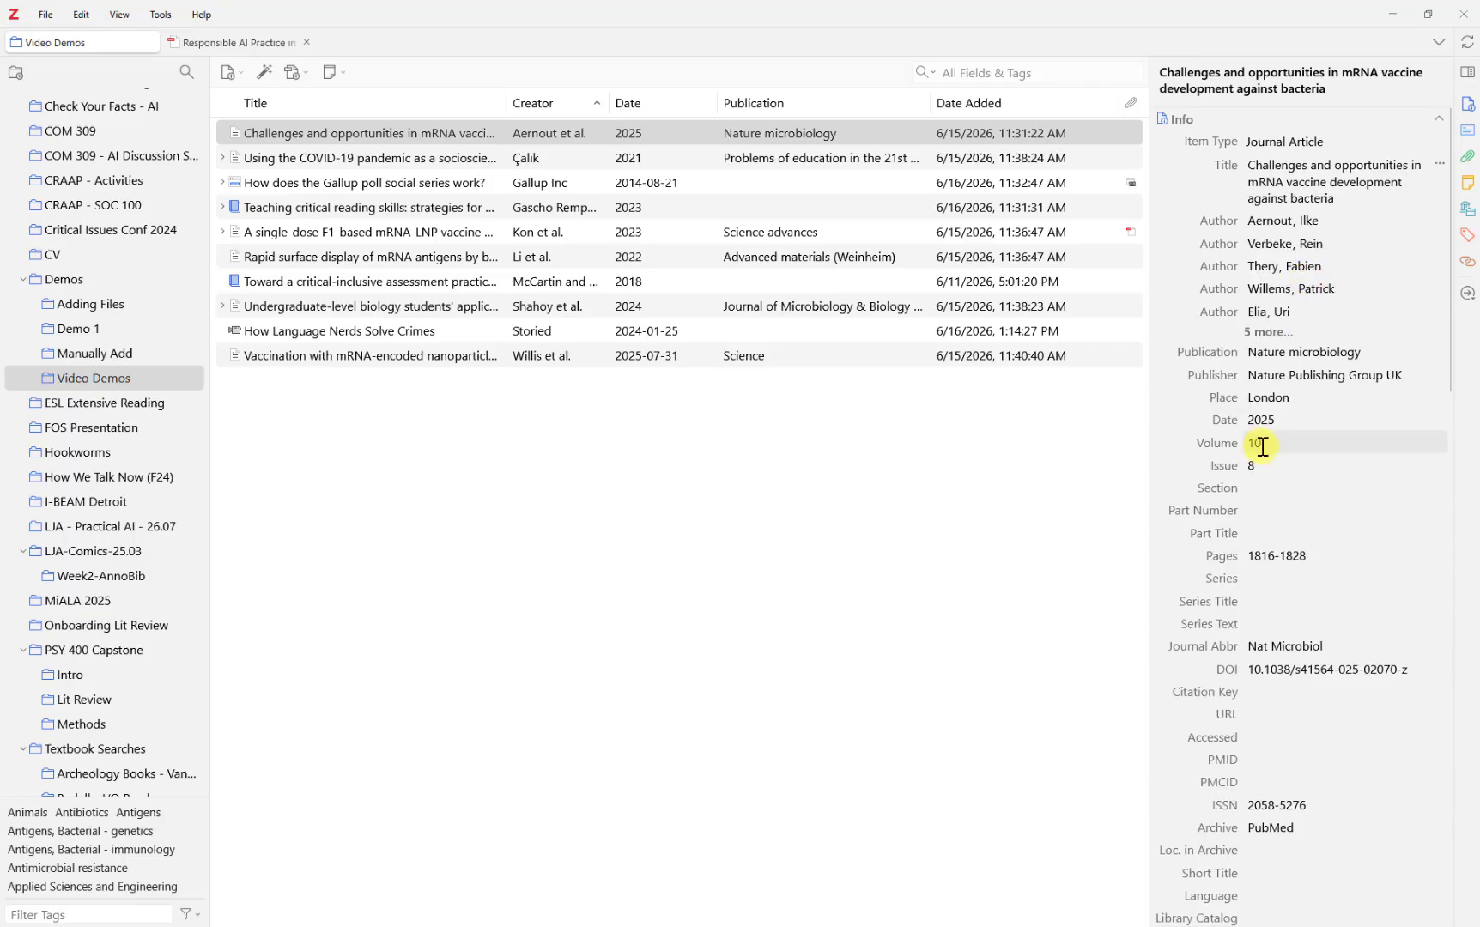
Clear "PubMed" from the Archive field of the 2025 mRNA vaccine article
{"action": "scroll", "coordinate": [1263, 447], "scroll_direction": "down", "scroll_amount": 5}
{"action": "left_click", "coordinate": [1308, 342]}
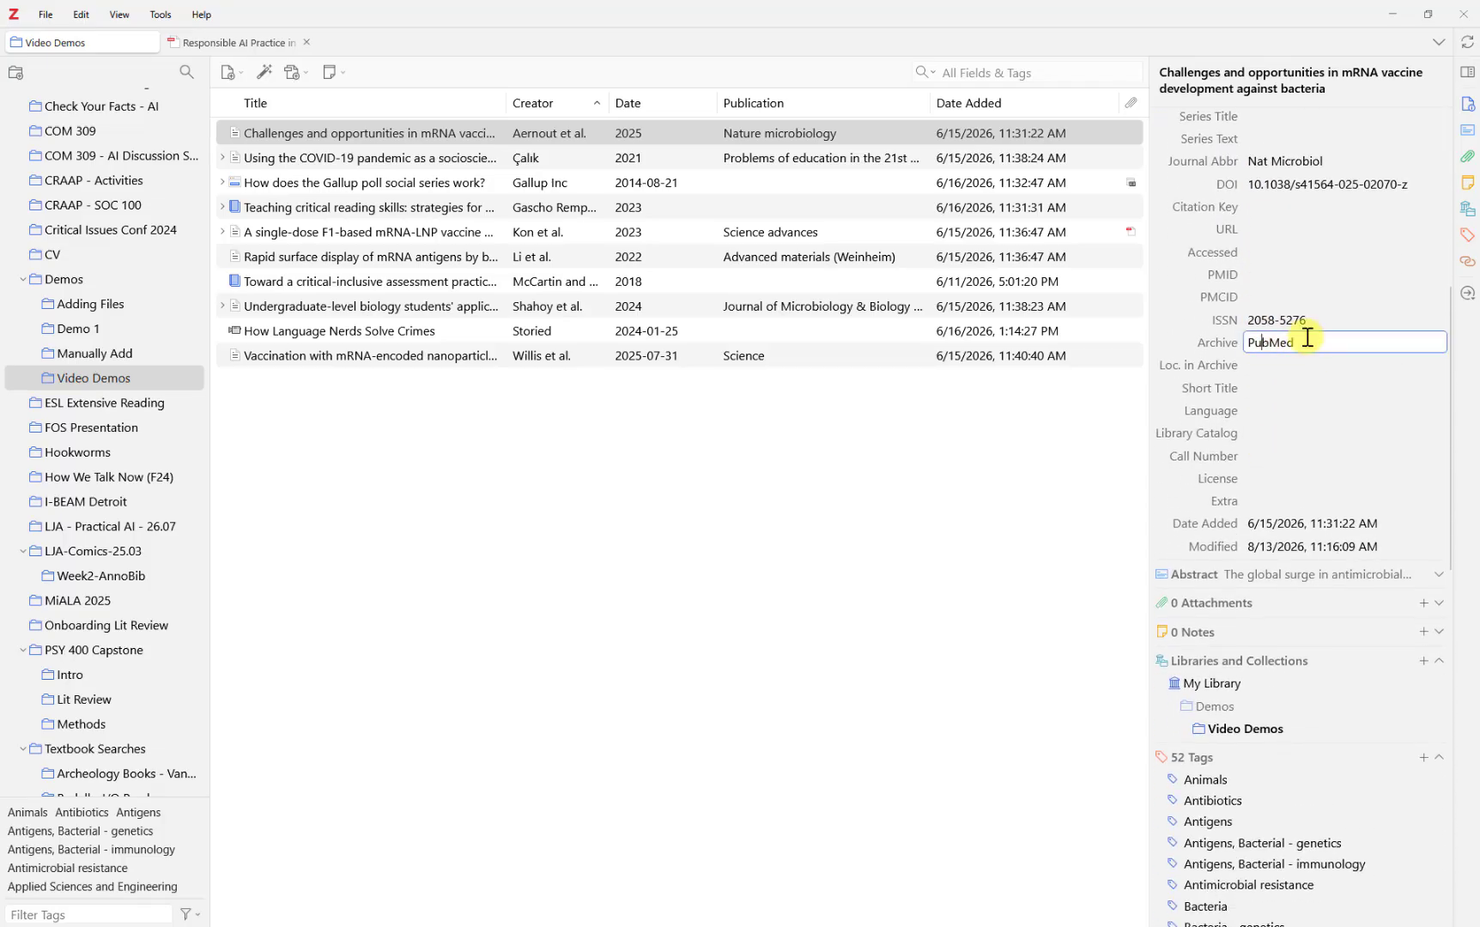
{"action": "left_click_drag", "start_coordinate": [1305, 342], "coordinate": [1228, 342]}
{"action": "key", "text": "BackSpace"}
{"action": "scroll", "coordinate": [1228, 335], "scroll_direction": "up", "scroll_amount": 6}
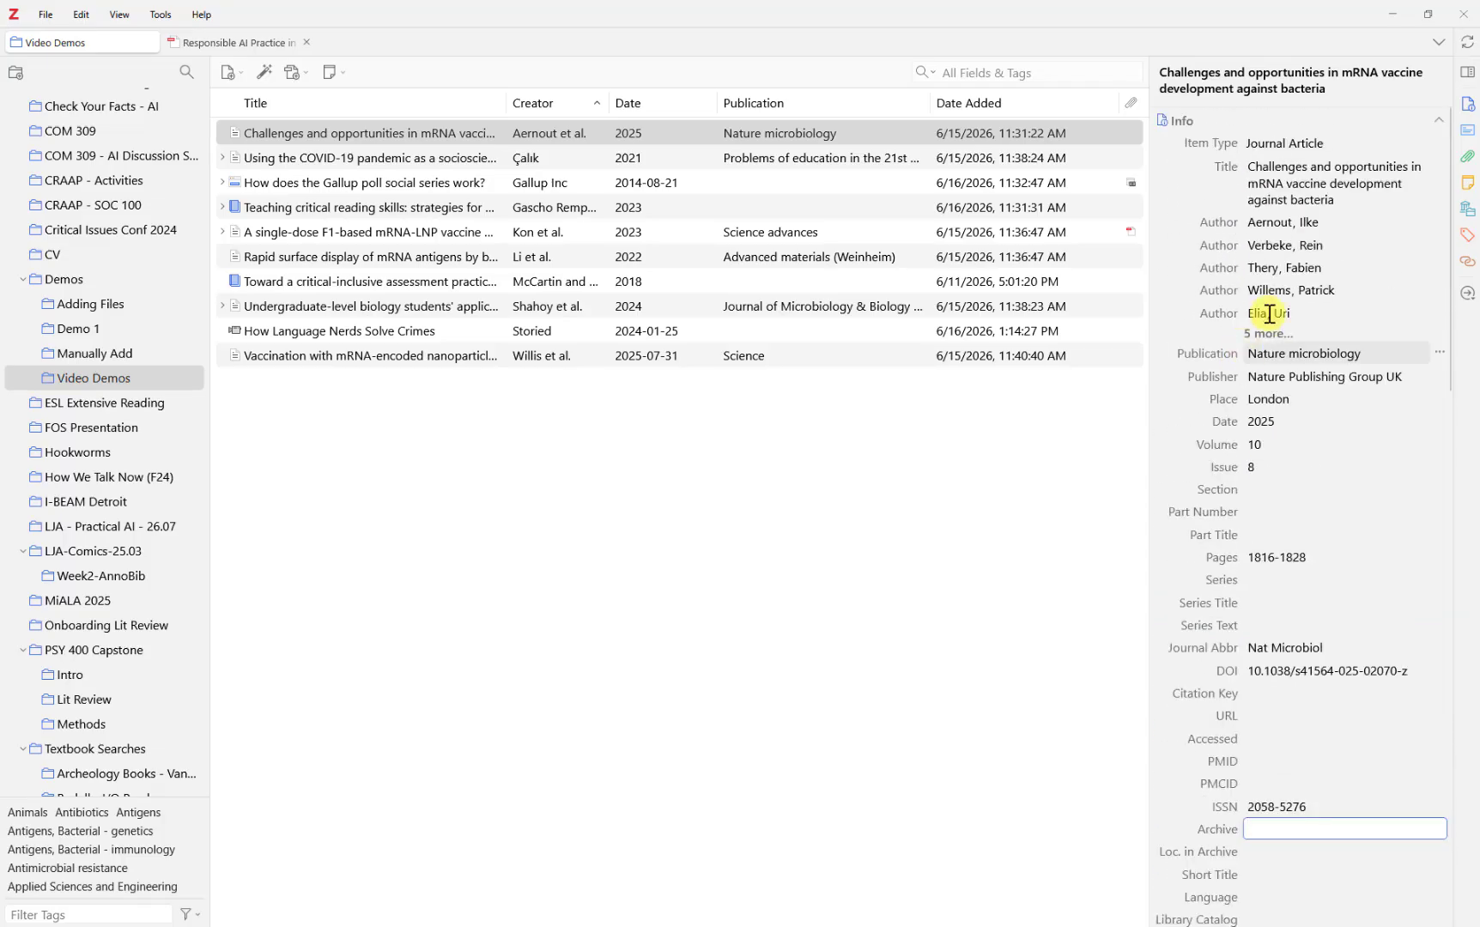
Return to the Google Docs essay and refresh its Zotero data to apply the corrected item details
{"action": "left_click", "coordinate": [1393, 14]}
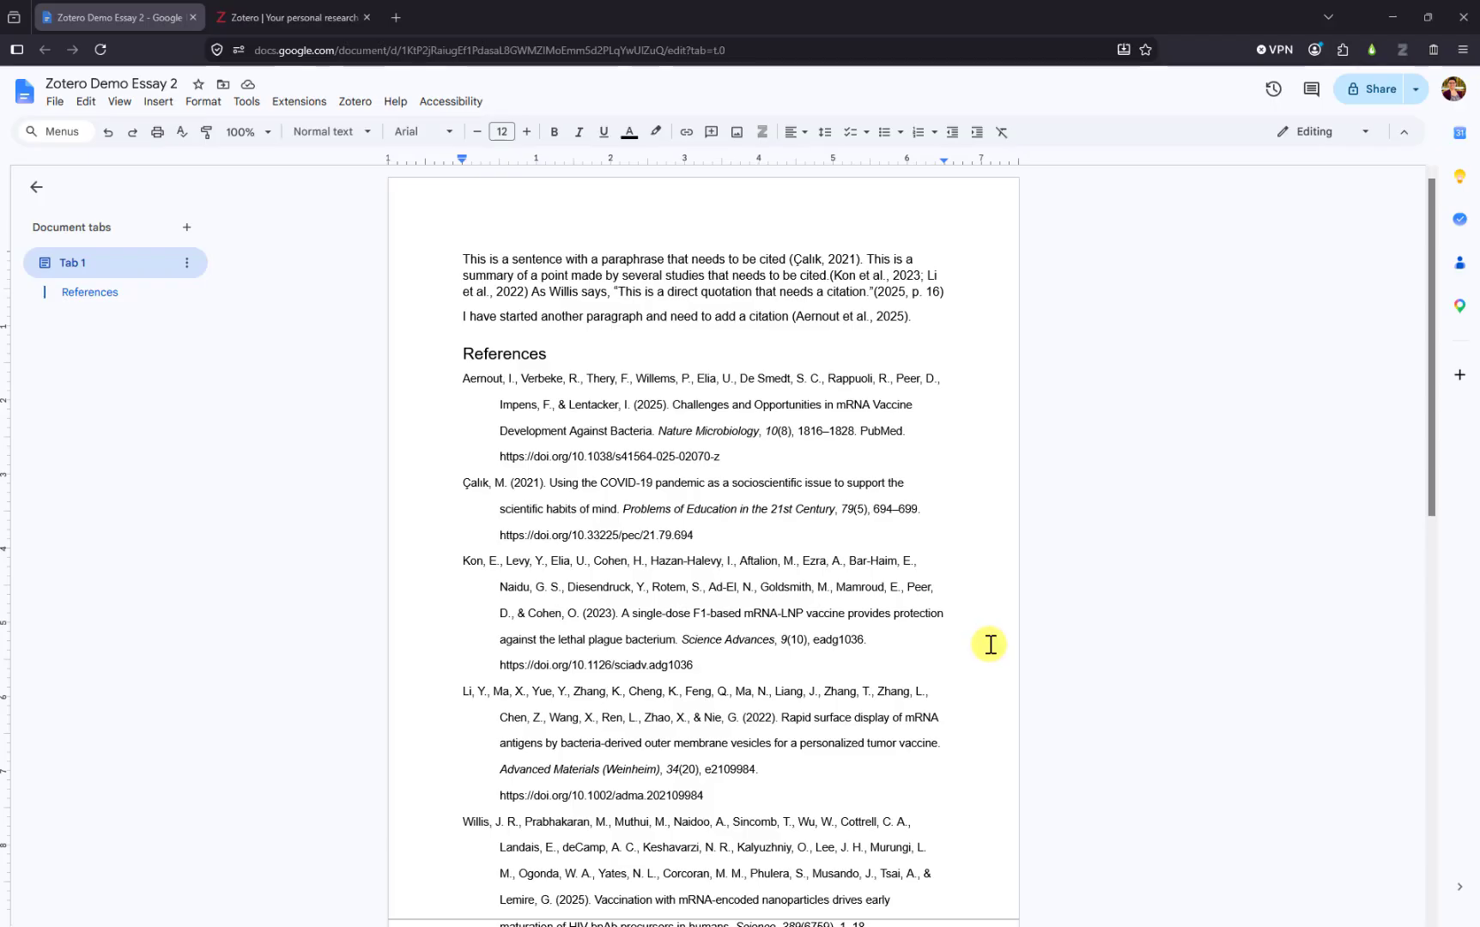
{"action": "left_click", "coordinate": [354, 101]}
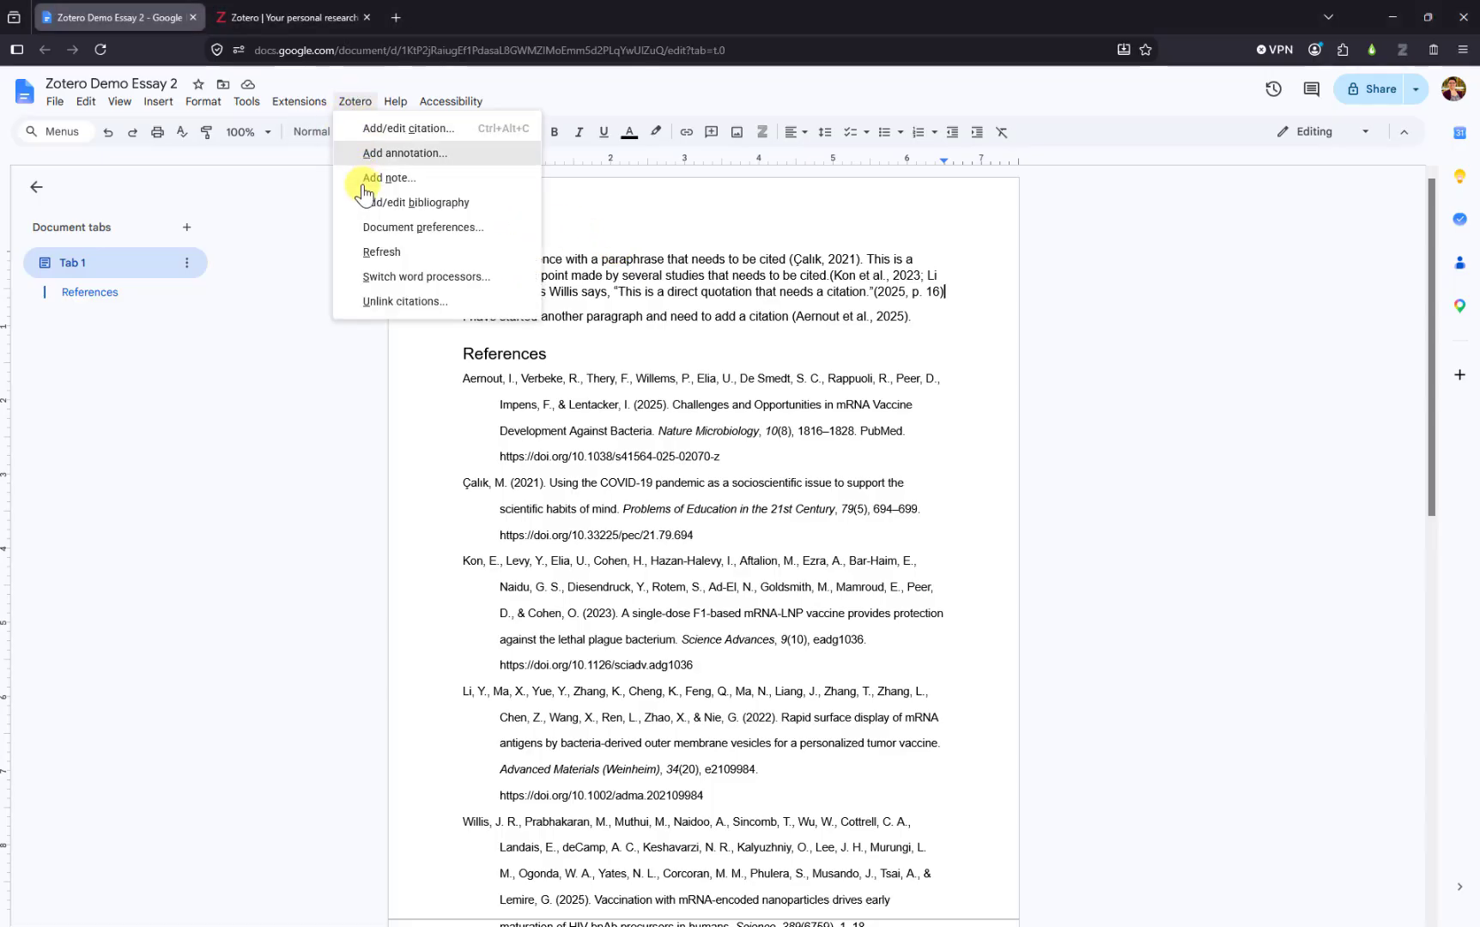
{"action": "left_click", "coordinate": [369, 252]}
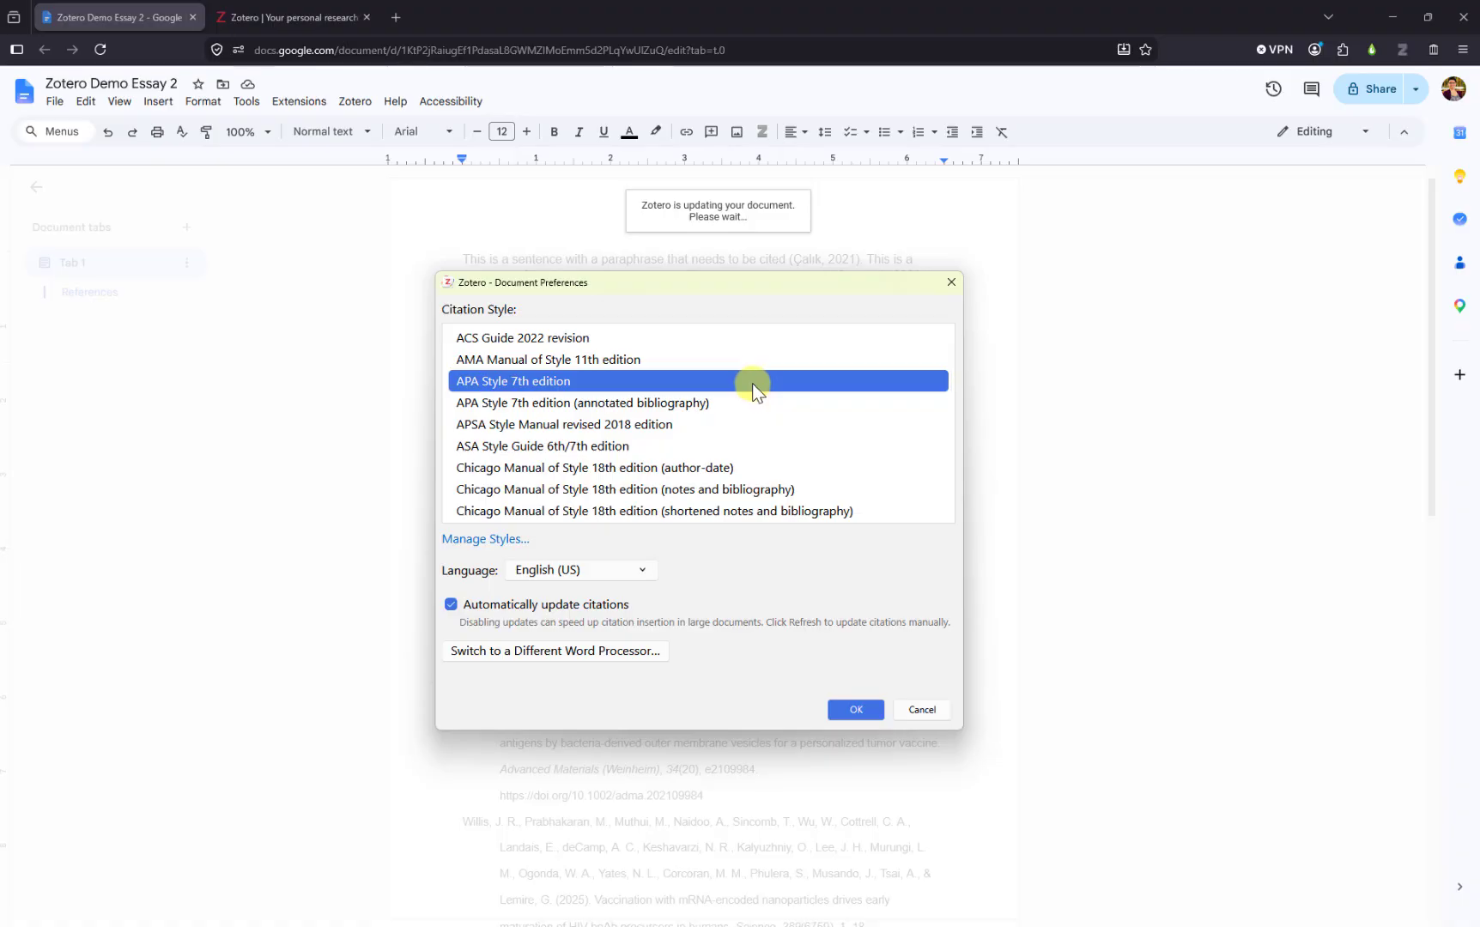
Change the document's citation style to AMA Manual of Style 11th edition in the Zotero document preferences
{"action": "left_click", "coordinate": [760, 359]}
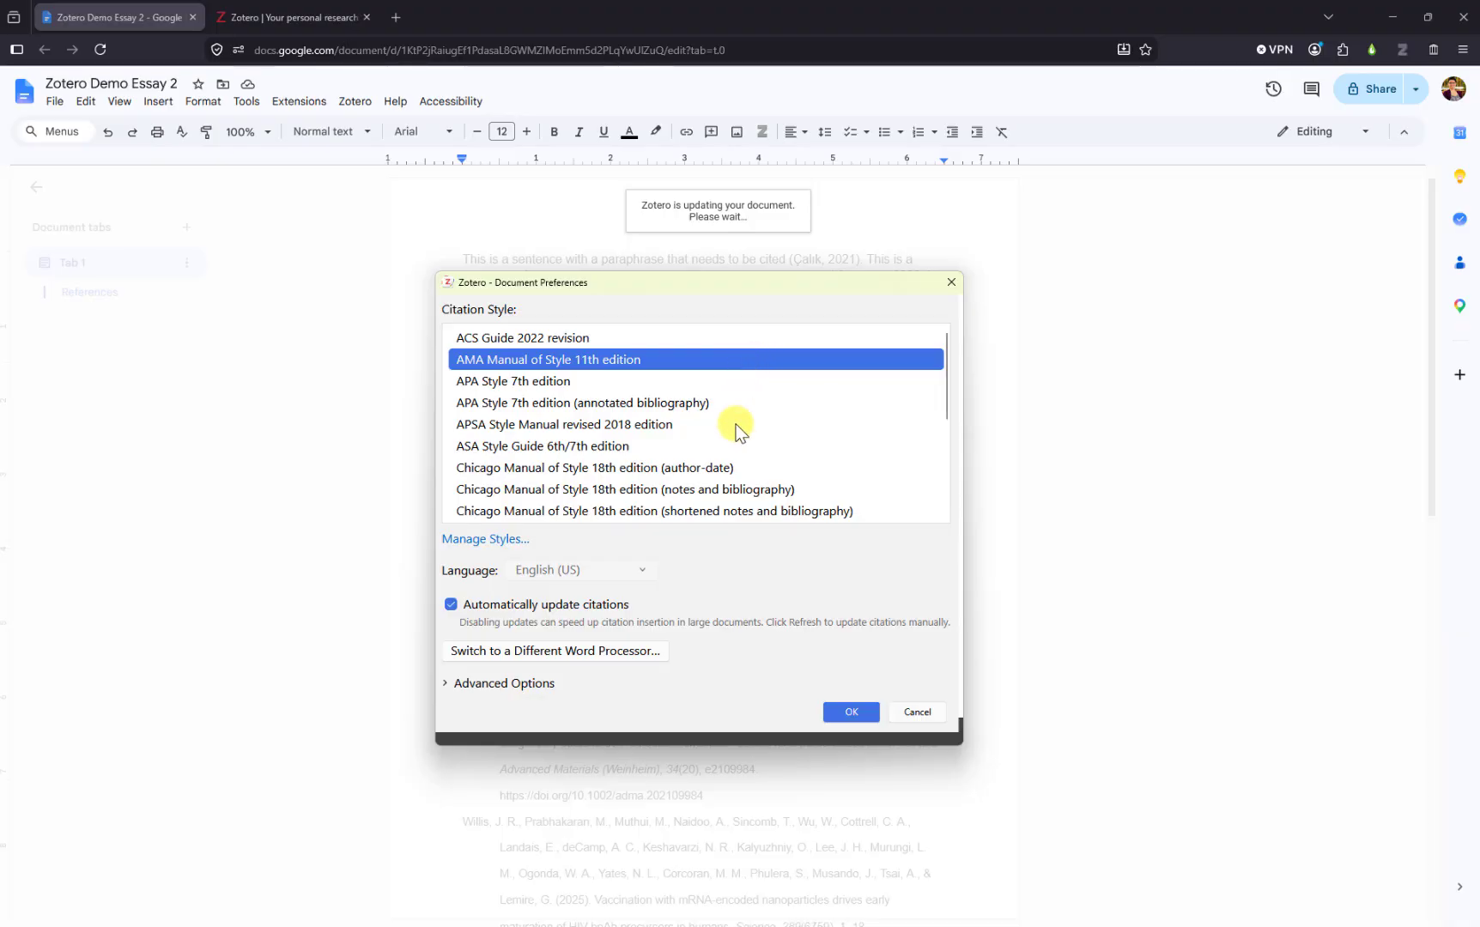
{"action": "scroll", "coordinate": [736, 424], "scroll_direction": "down", "scroll_amount": 3}
{"action": "scroll", "coordinate": [736, 426], "scroll_direction": "up", "scroll_amount": 3}
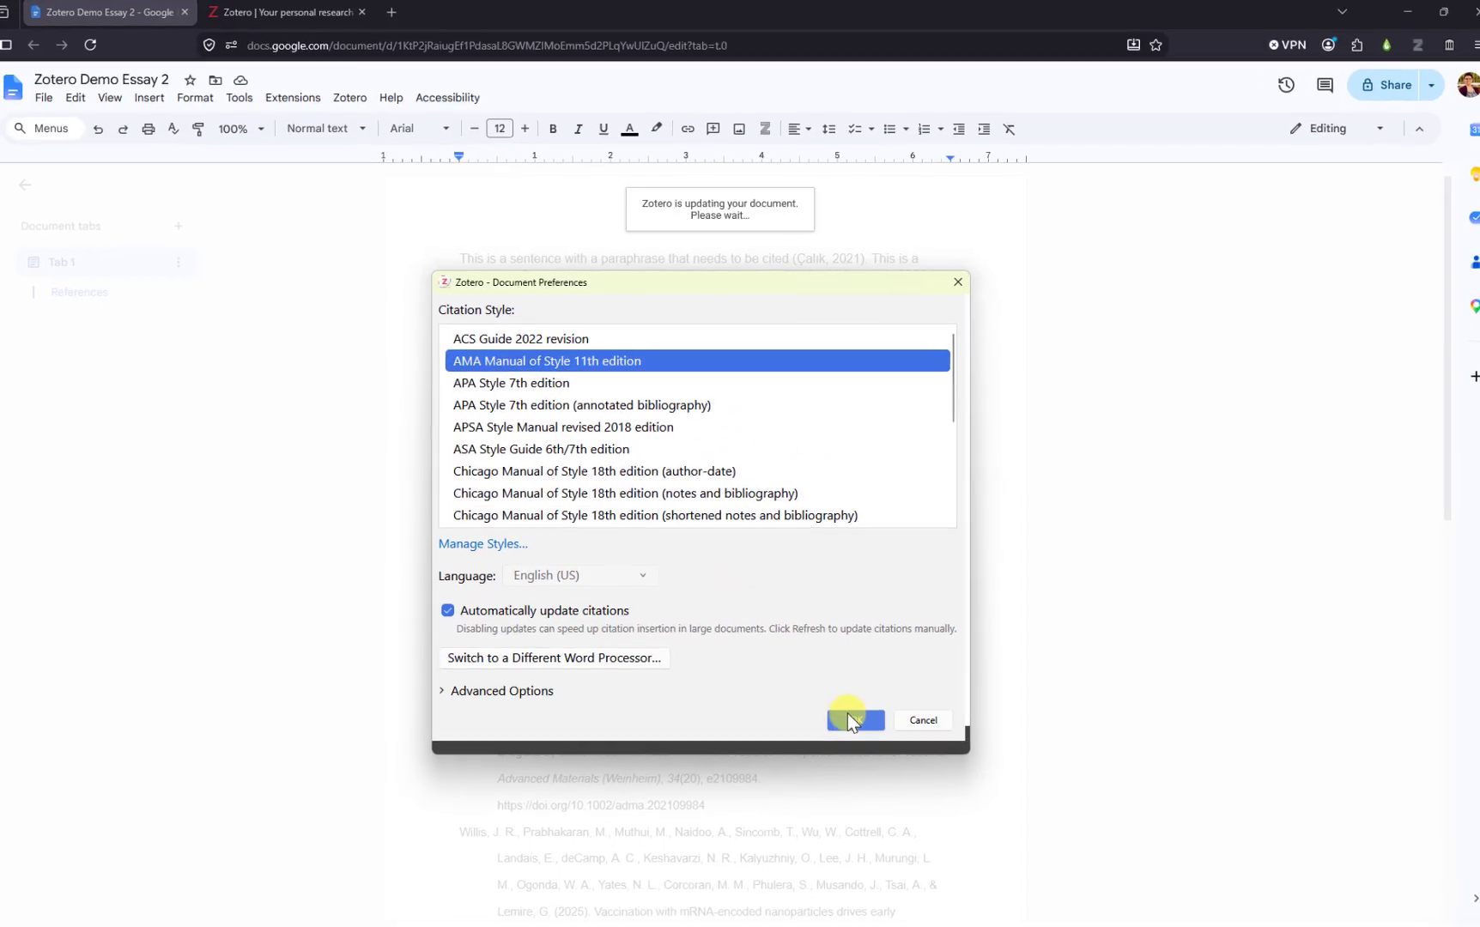
{"action": "left_click", "coordinate": [851, 711]}
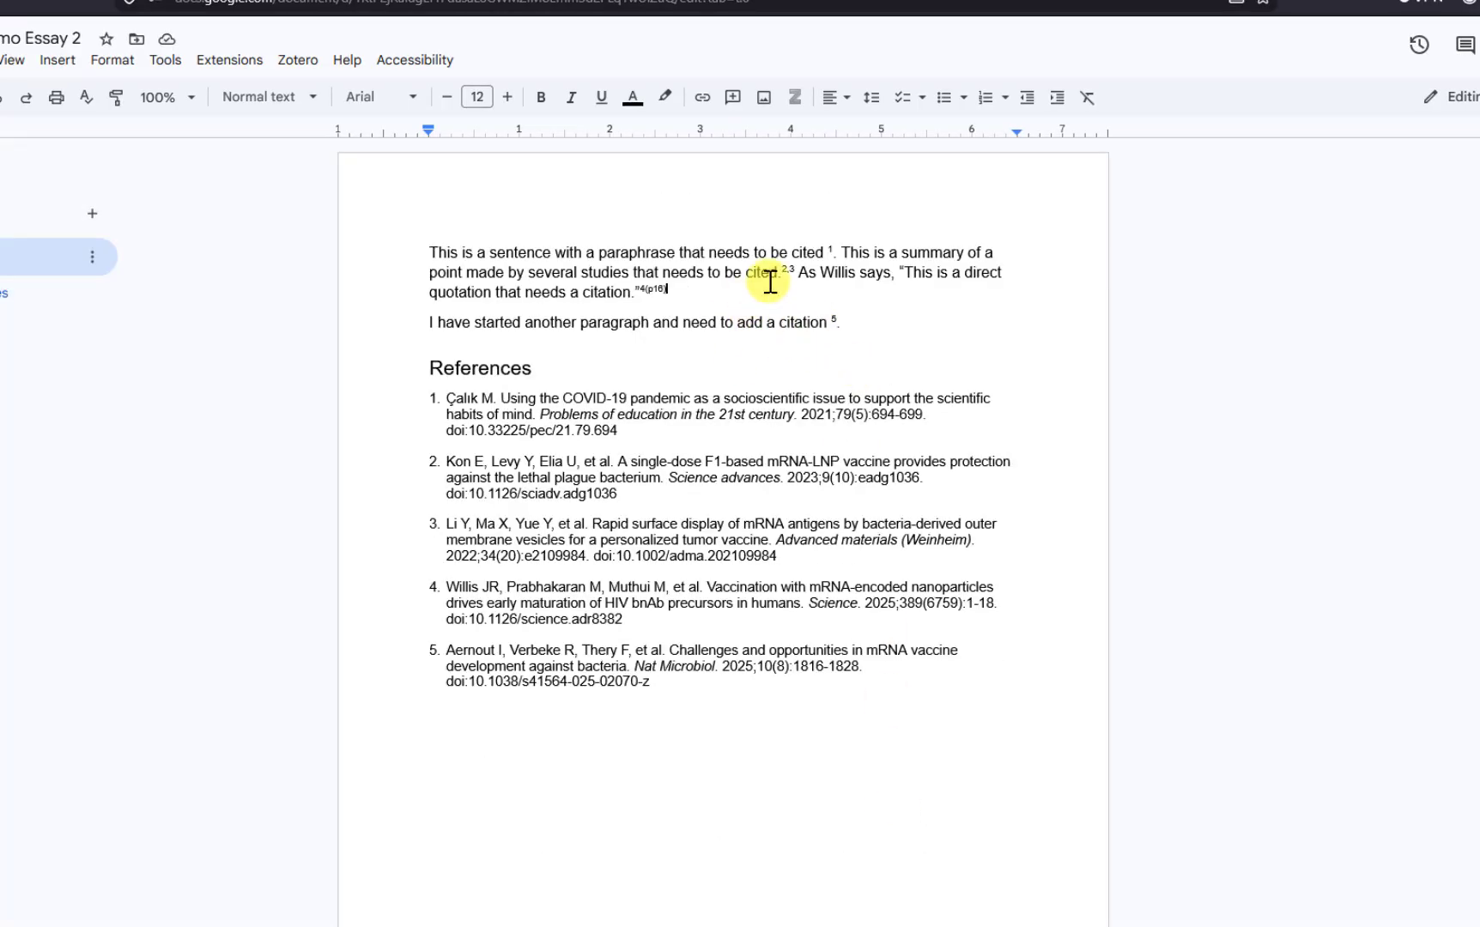
Move the periods in front of the superscript citations ending the second paragraph and the first sentence, removing the extra spaces
{"action": "left_click", "coordinate": [827, 323]}
{"action": "type", "text": "."}
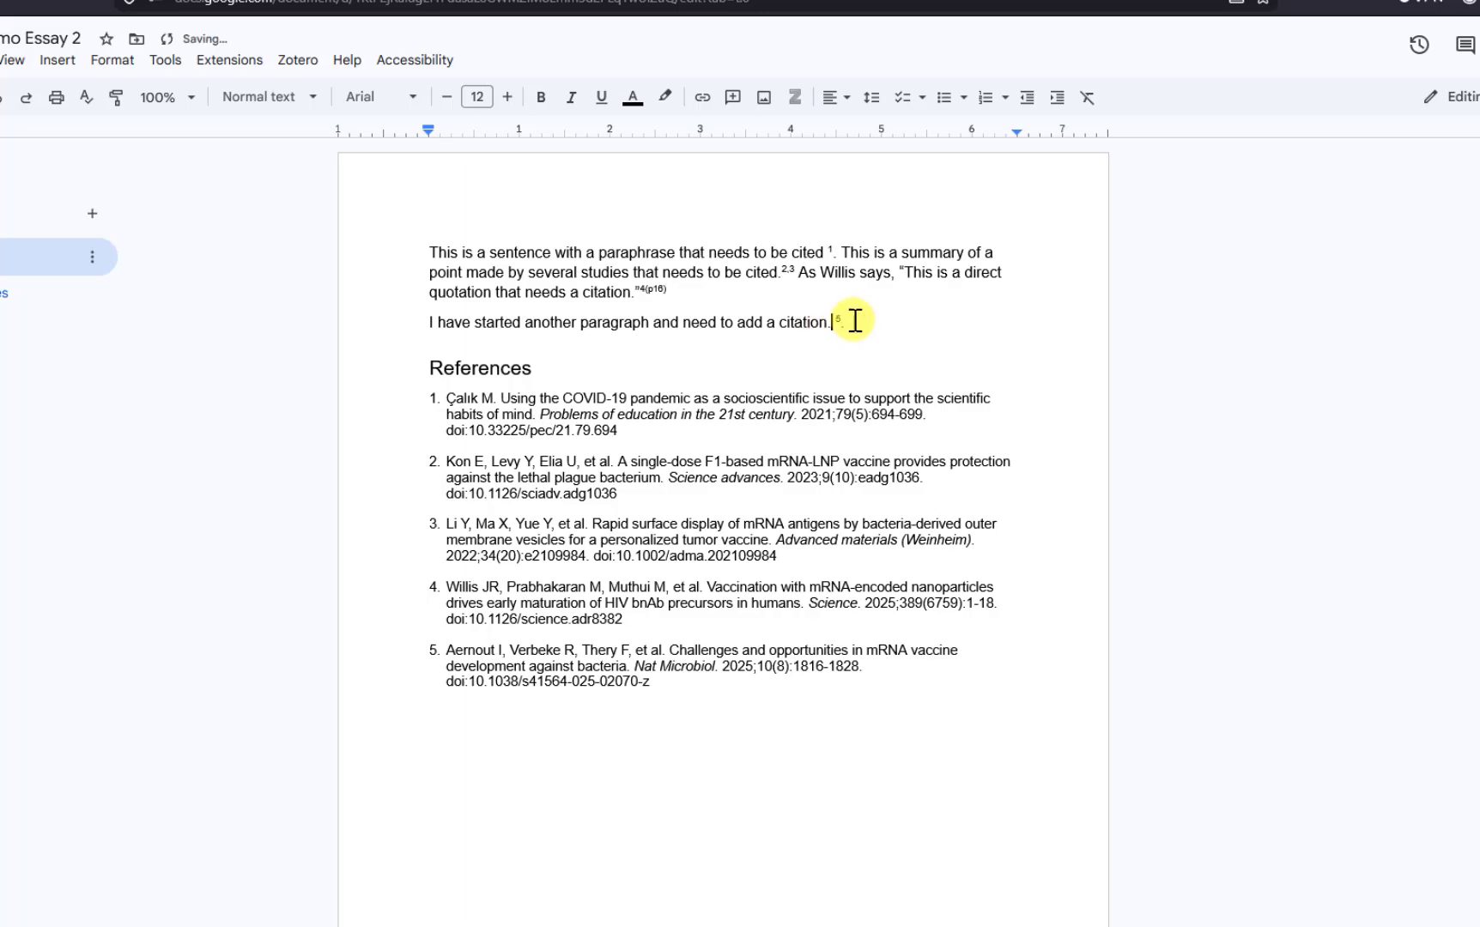
{"action": "key", "text": "Delete"}
{"action": "key", "text": "Right"}
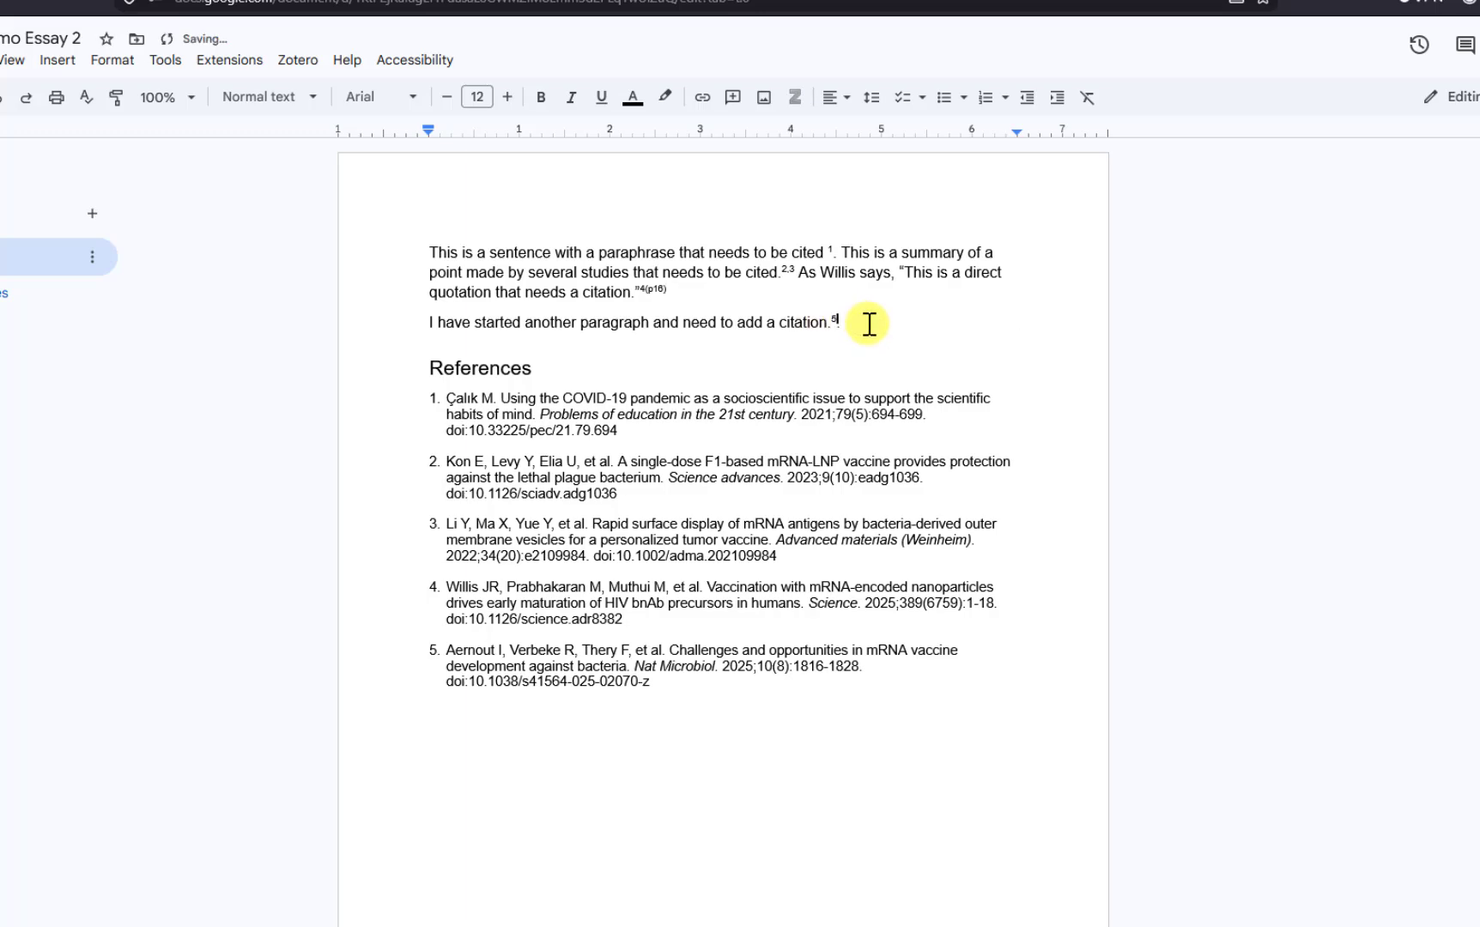
{"action": "key", "text": "Delete"}
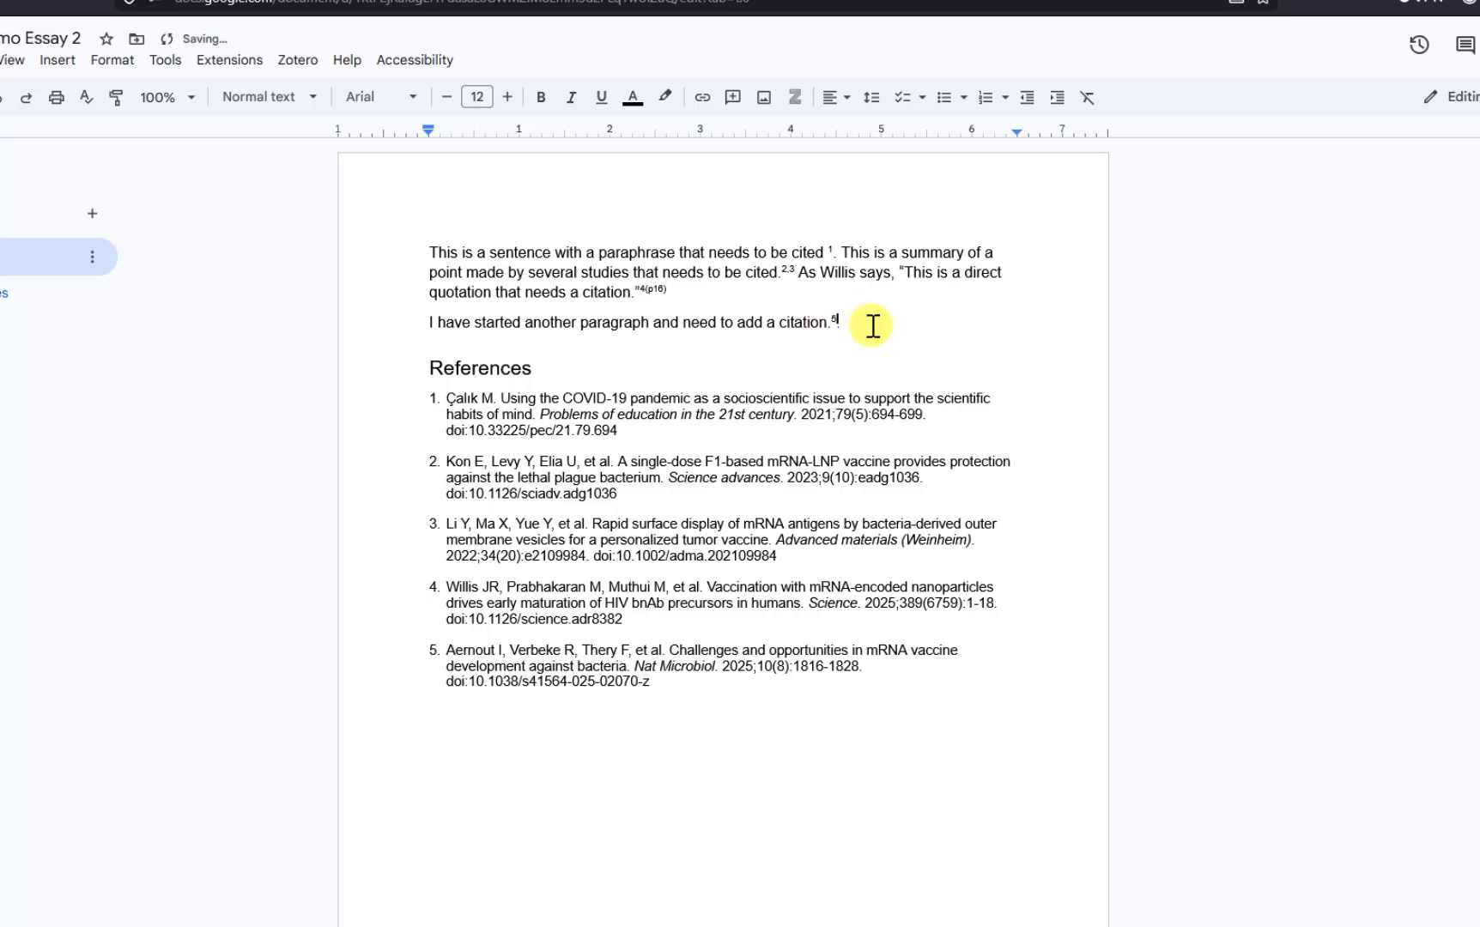
{"action": "left_click", "coordinate": [826, 256]}
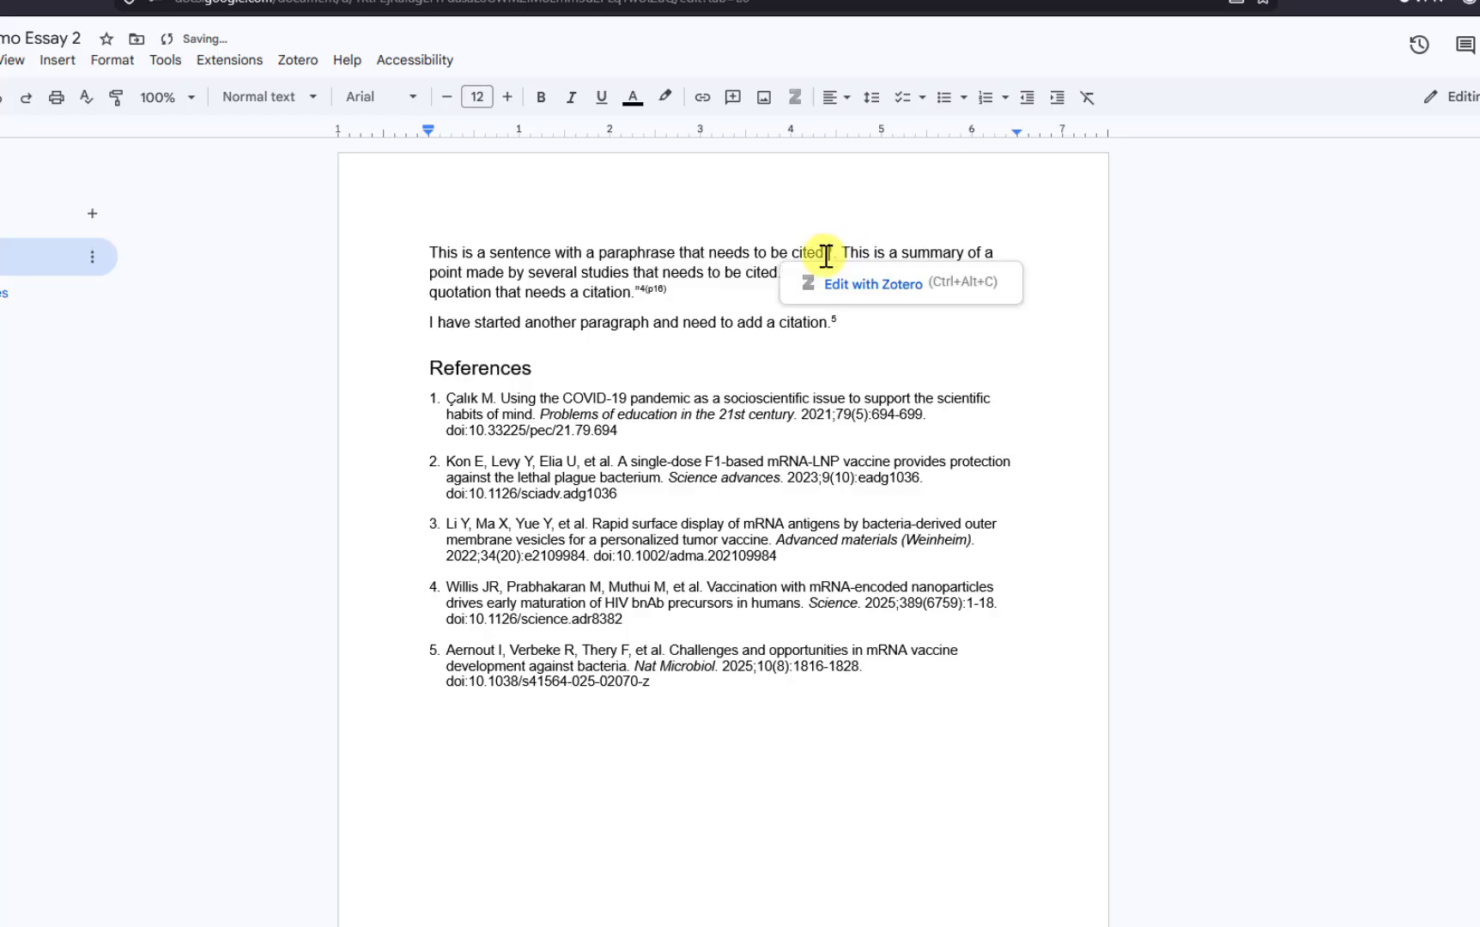
{"action": "key", "text": "Right"}
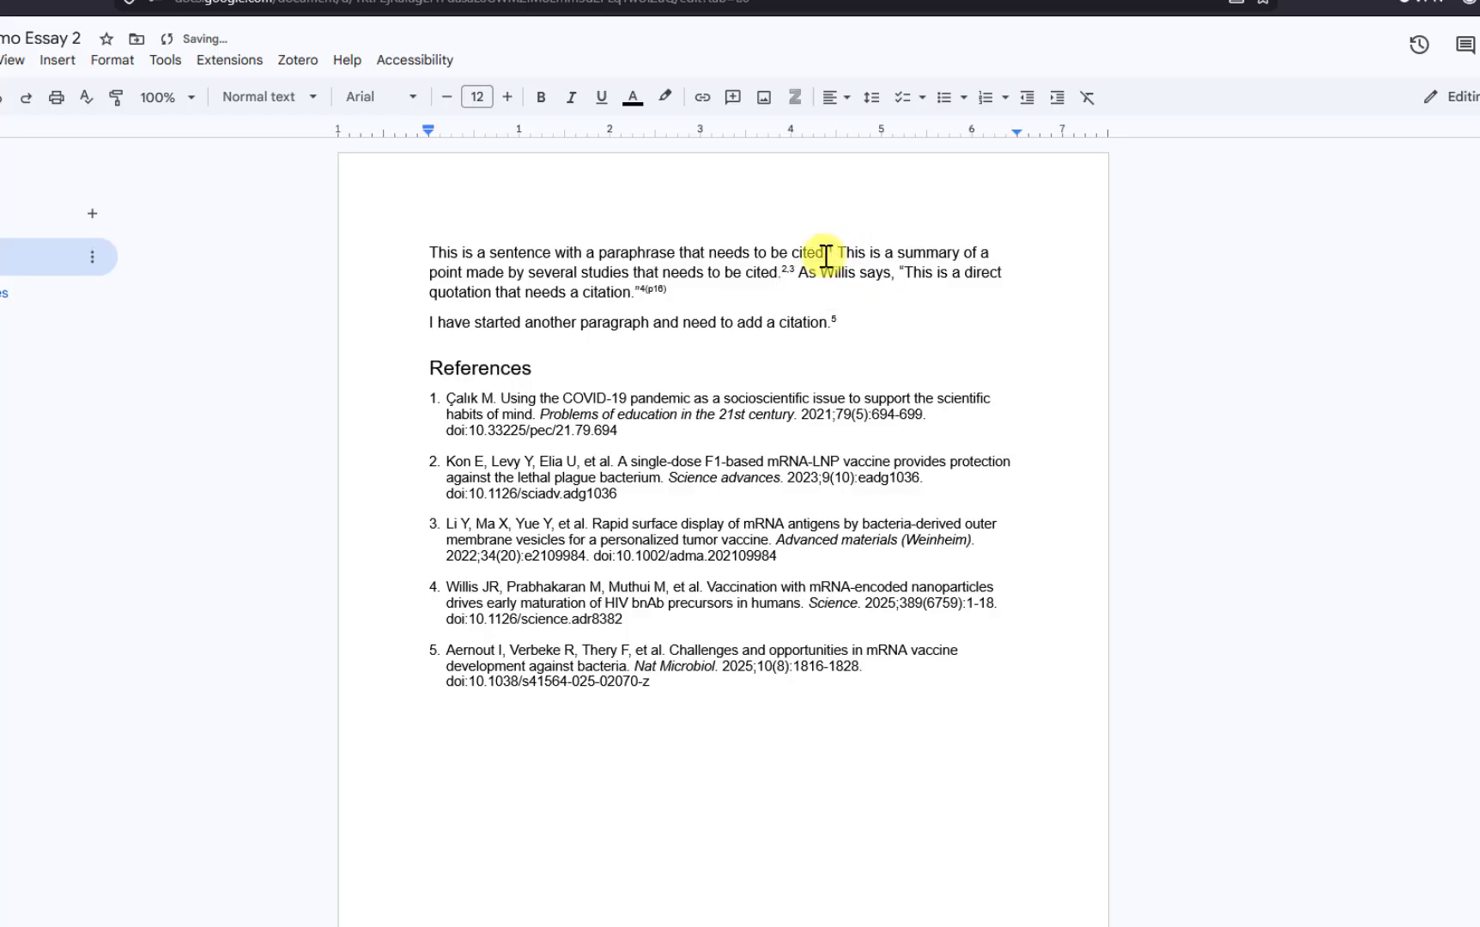
Edit the citation after the direct quotation to remove page number 16 and turn off Omit Author
{"action": "left_click", "coordinate": [653, 291]}
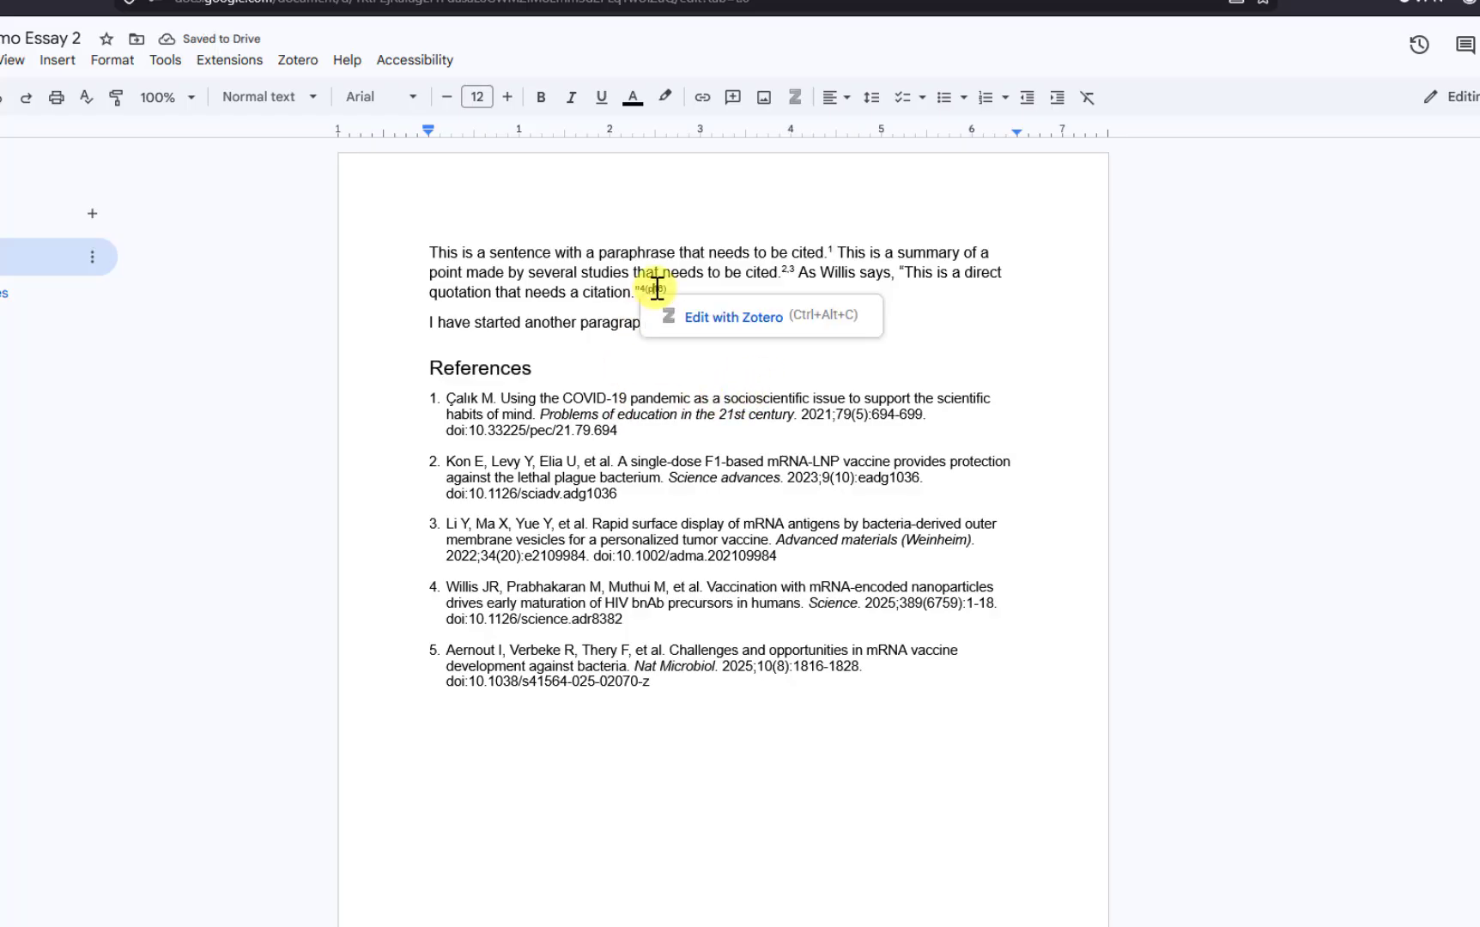
{"action": "left_click", "coordinate": [704, 319]}
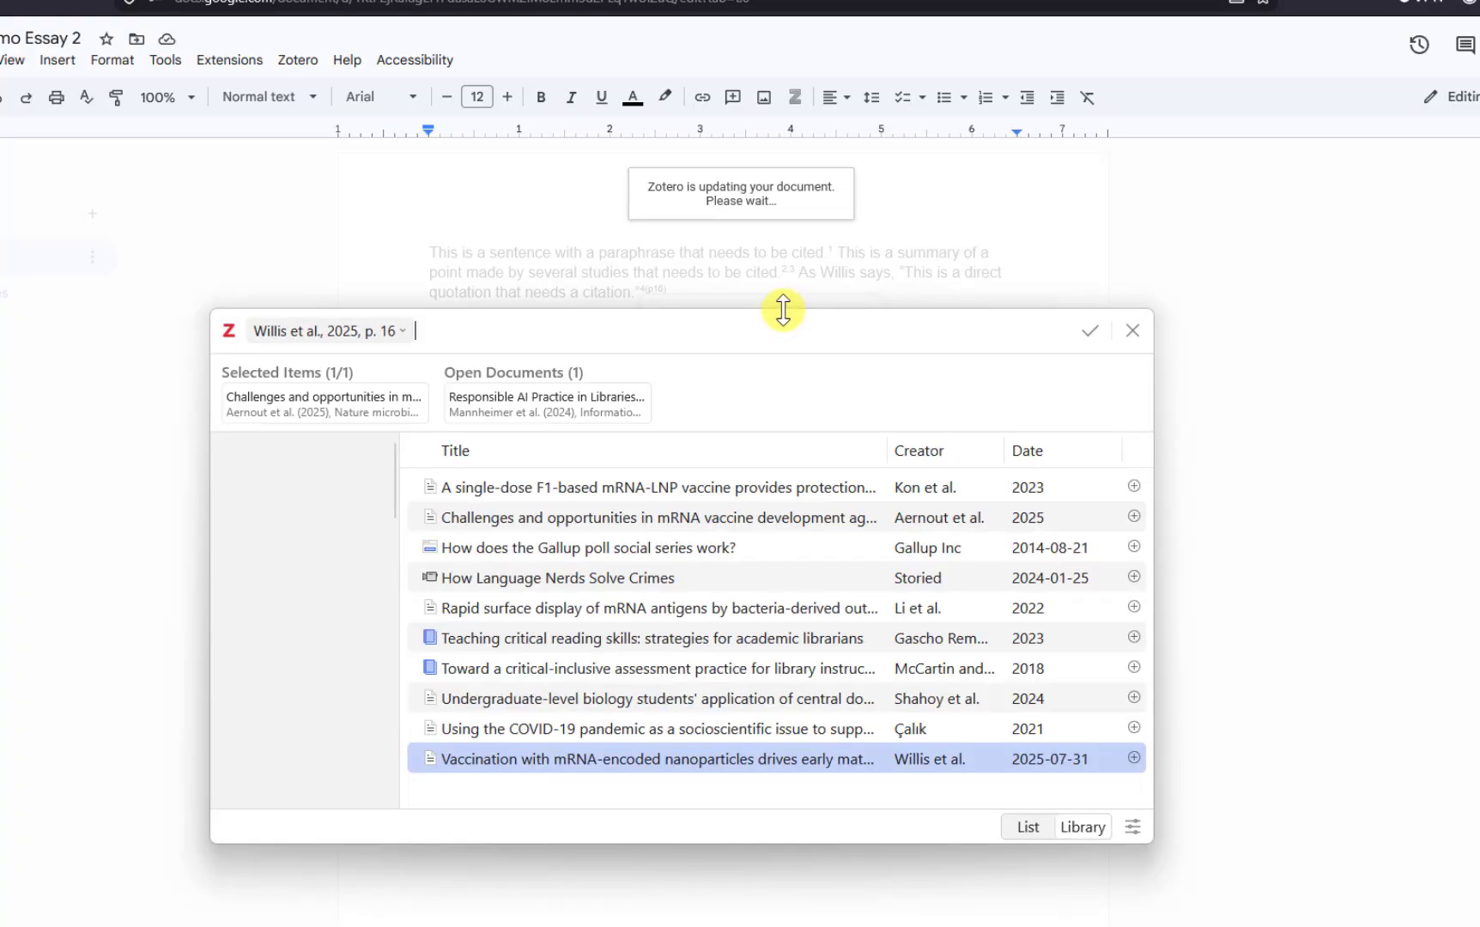
{"action": "left_click", "coordinate": [388, 337]}
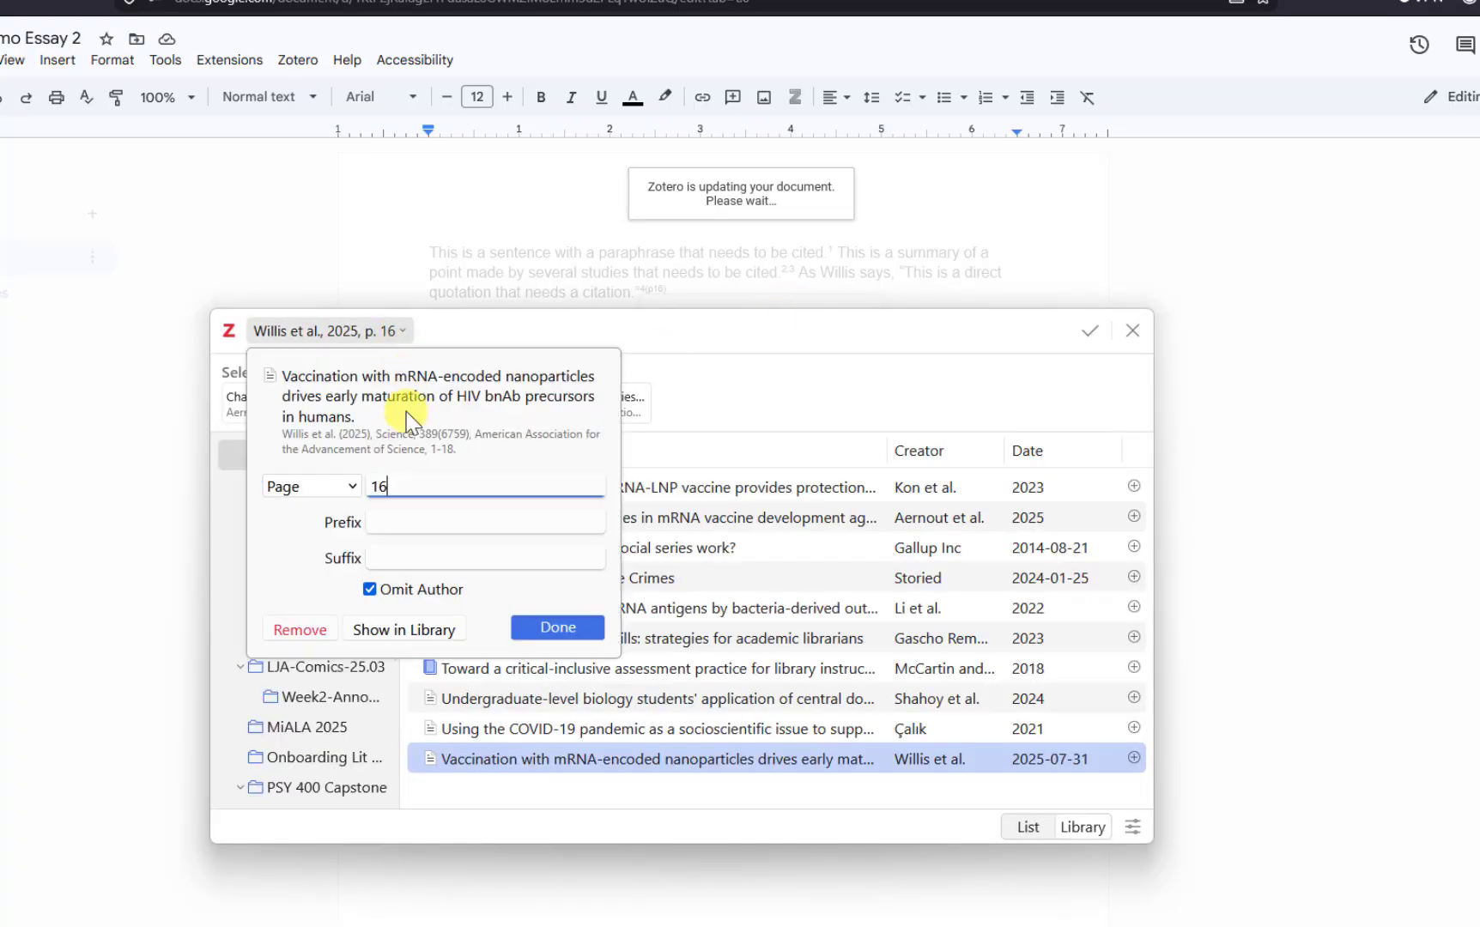
{"action": "double_click", "coordinate": [376, 487]}
{"action": "key", "text": "BackSpace"}
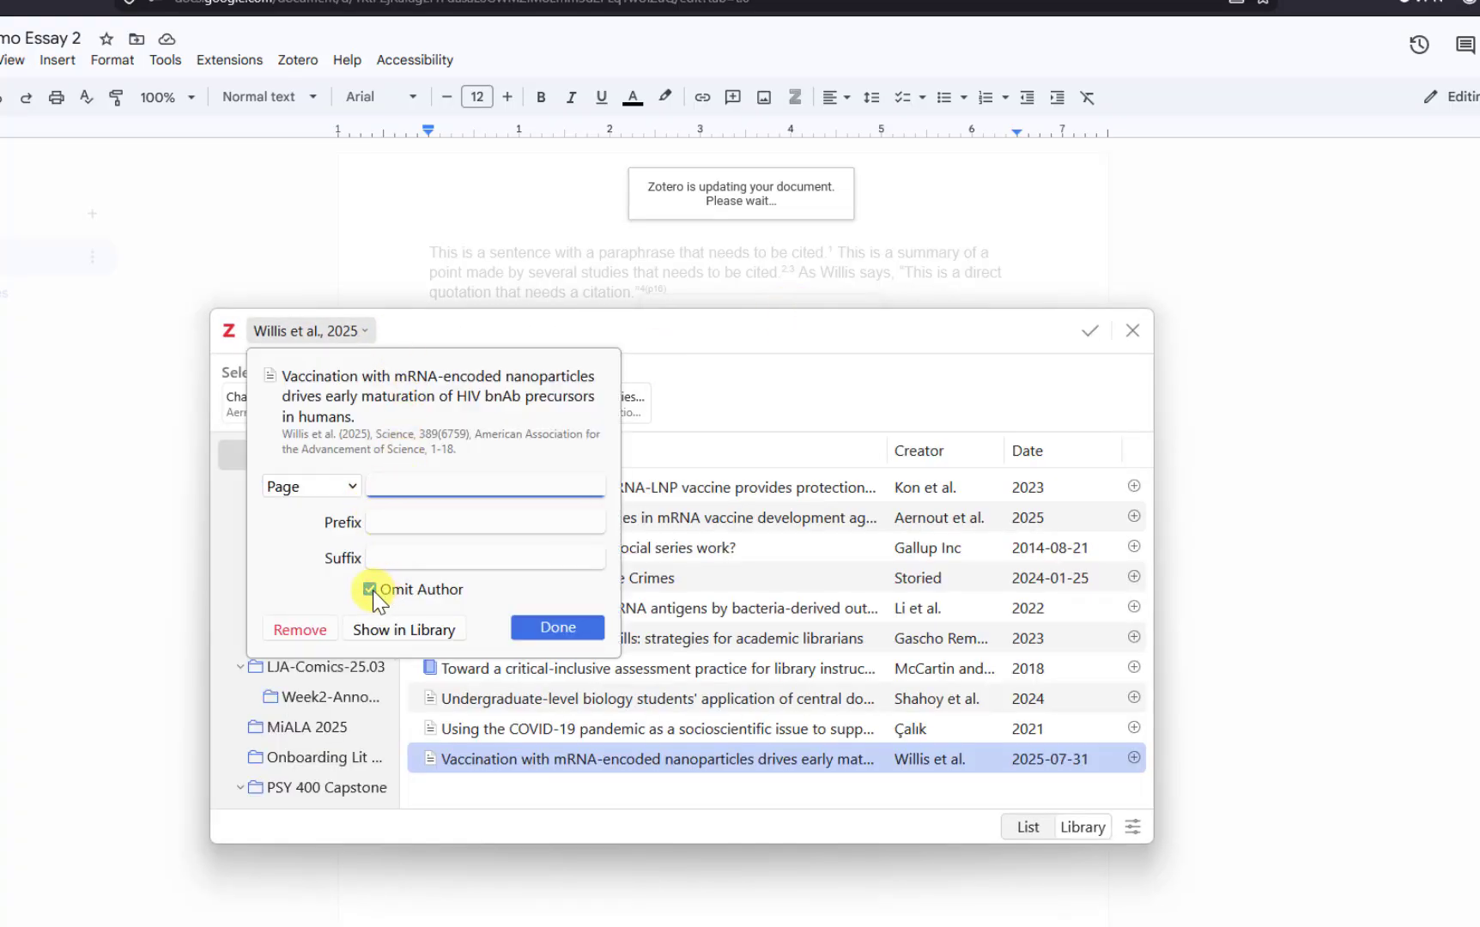
{"action": "left_click", "coordinate": [559, 628]}
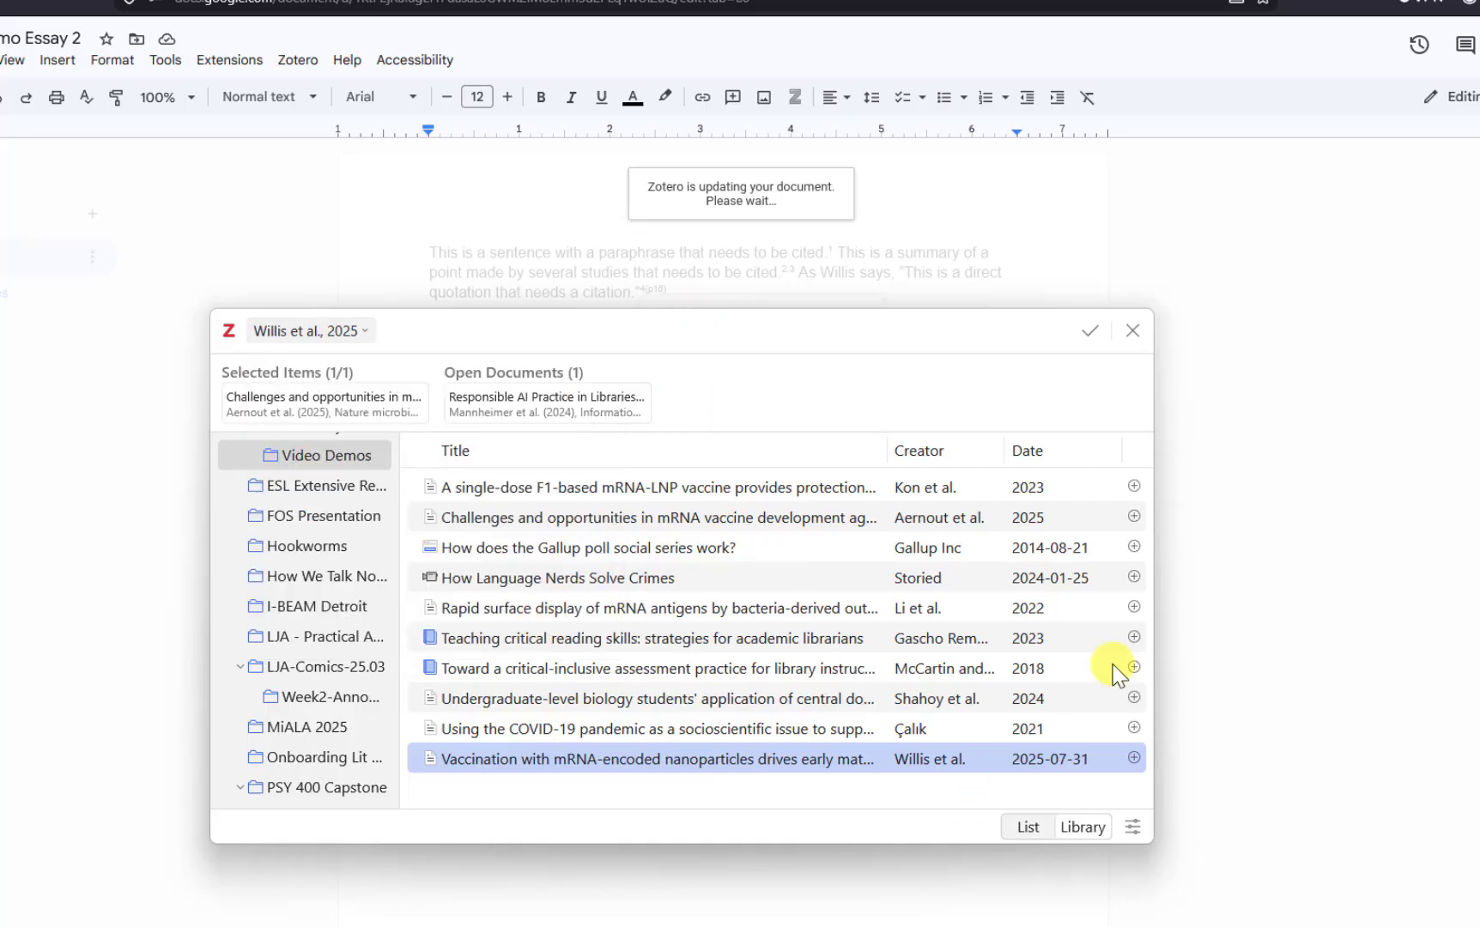
{"action": "left_click", "coordinate": [1089, 333]}
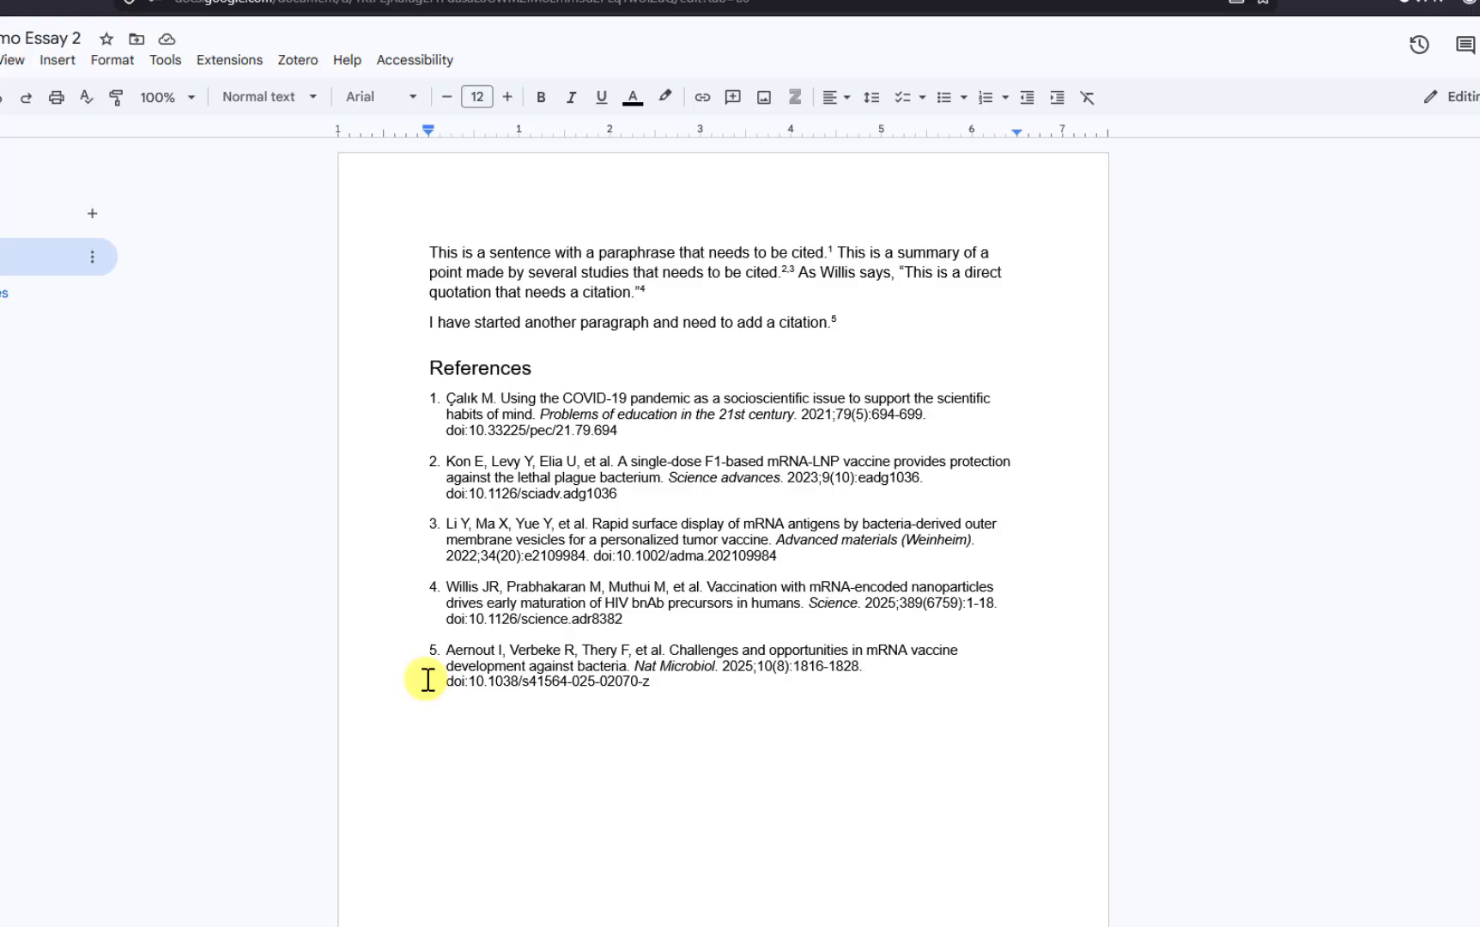
Set the document's citation style to APA Style 7th edition in the Zotero document preferences
{"action": "left_click", "coordinate": [299, 60]}
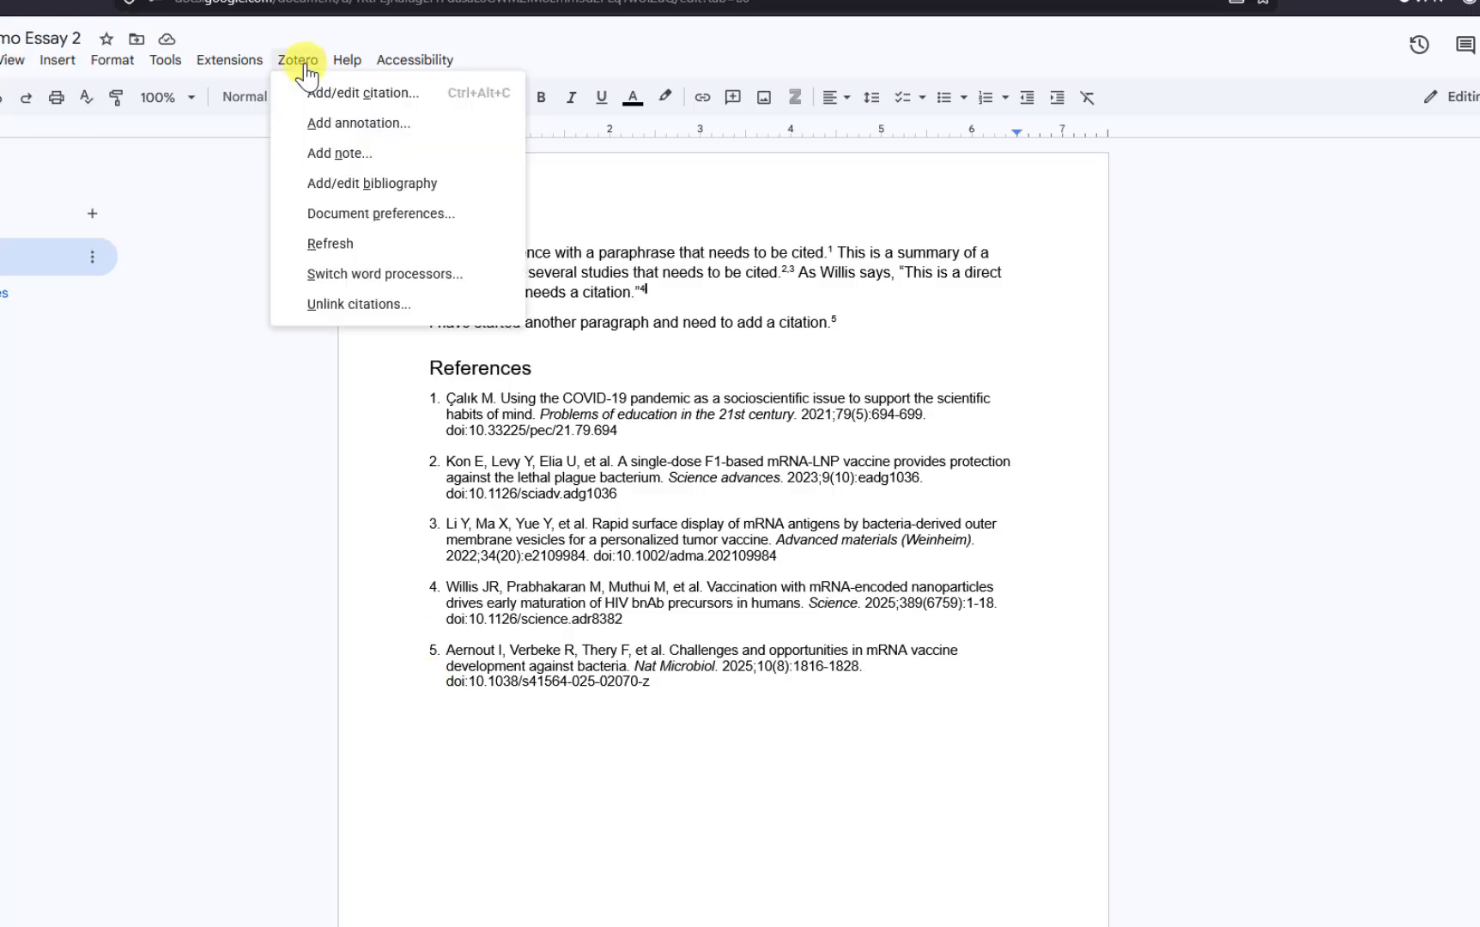
{"action": "left_click", "coordinate": [320, 219]}
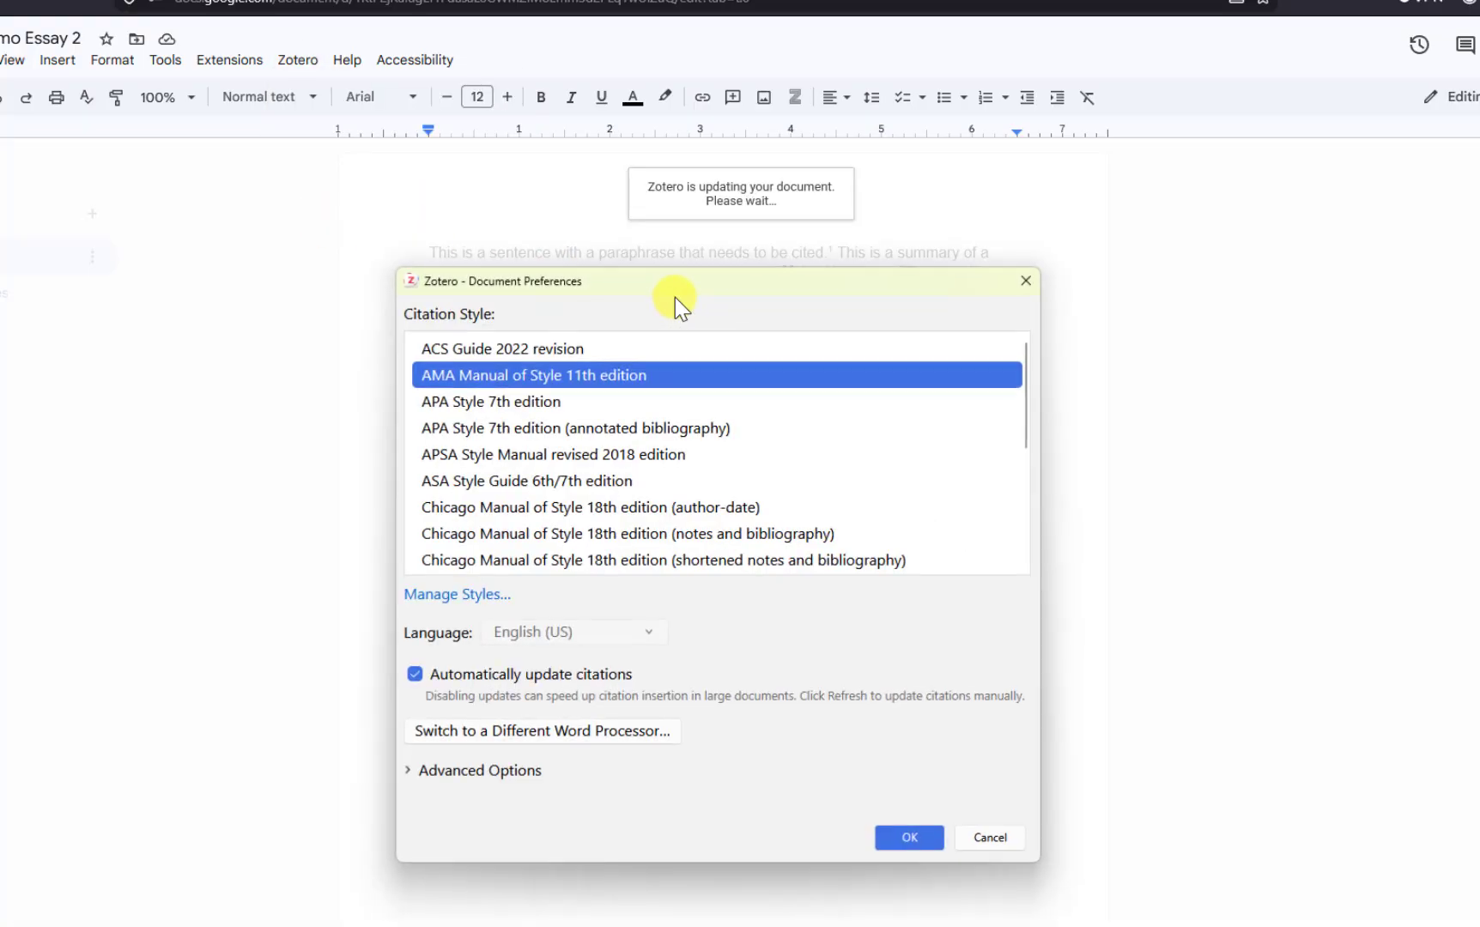
{"action": "left_click", "coordinate": [553, 403]}
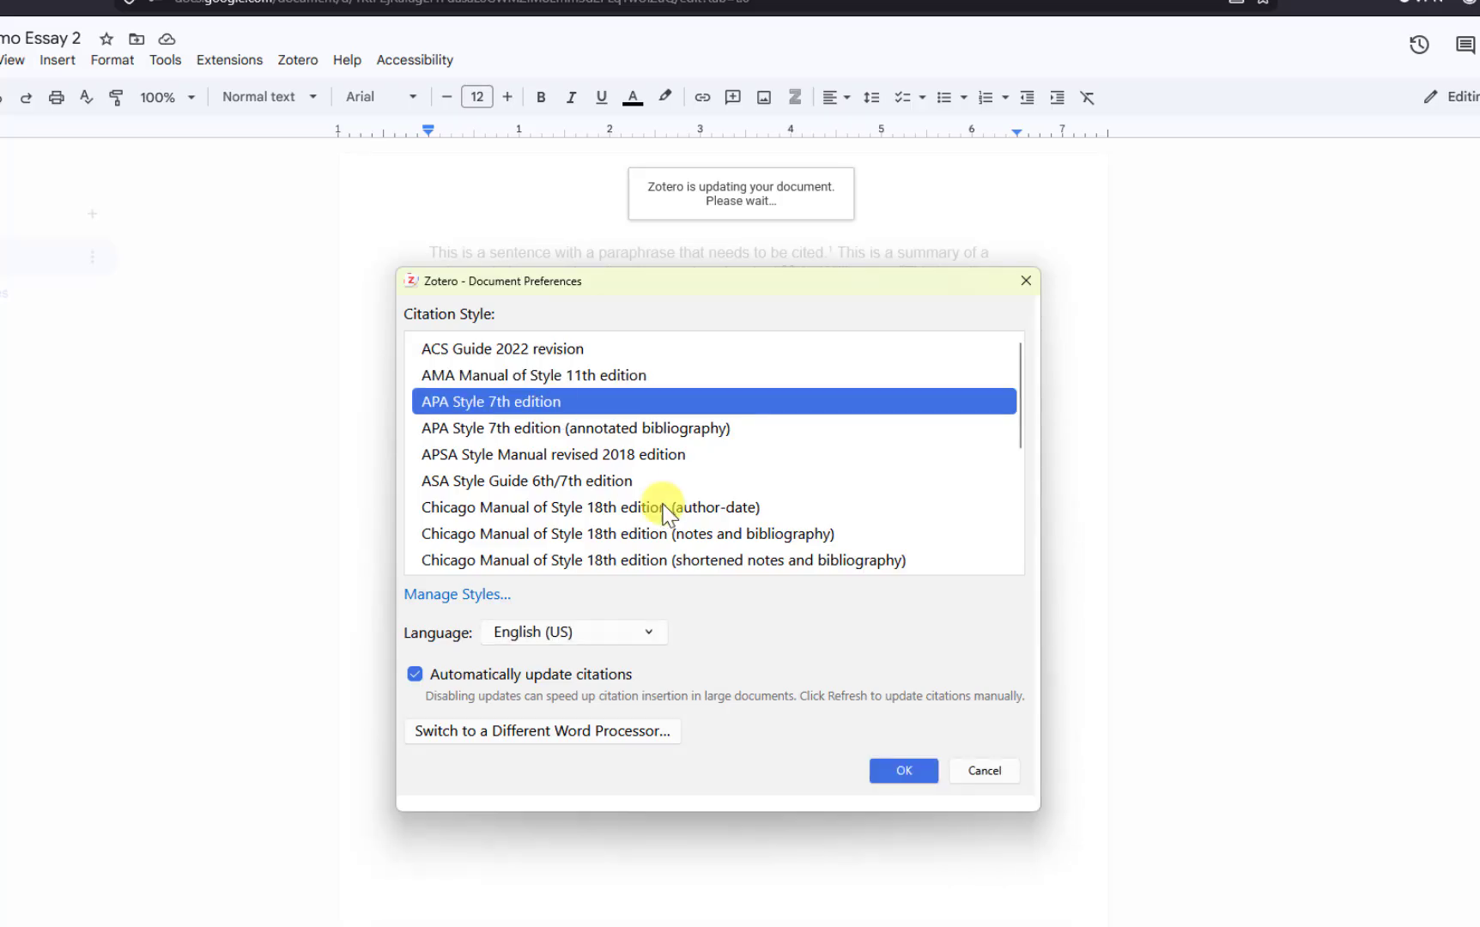
{"action": "left_click", "coordinate": [904, 773]}
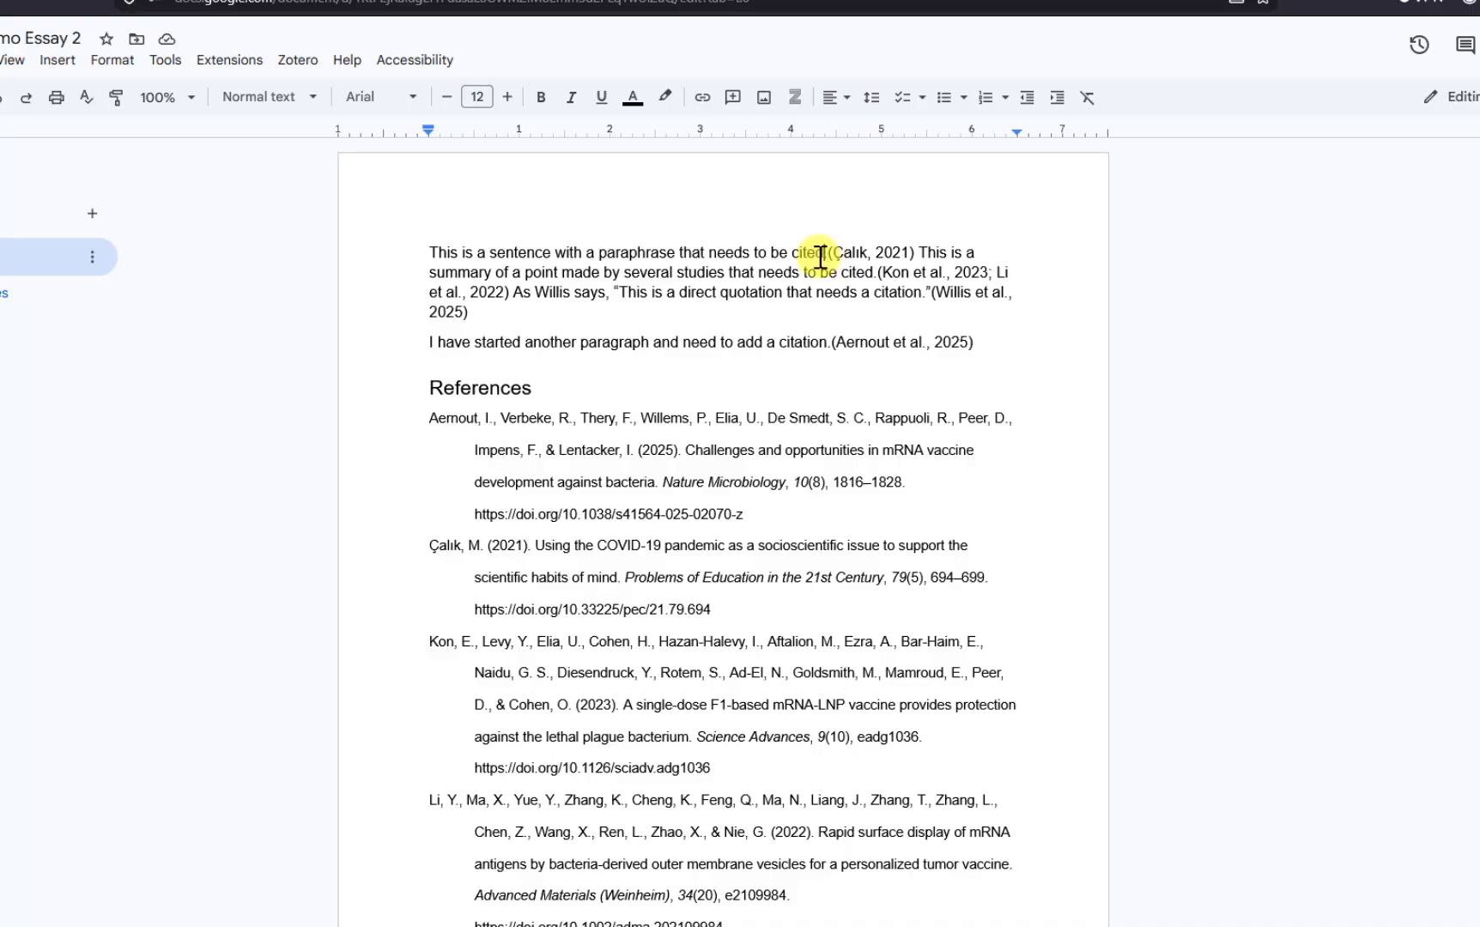
Edit the citation after the direct quotation to add page number 16 and turn on Omit Author
{"action": "left_click", "coordinate": [963, 294]}
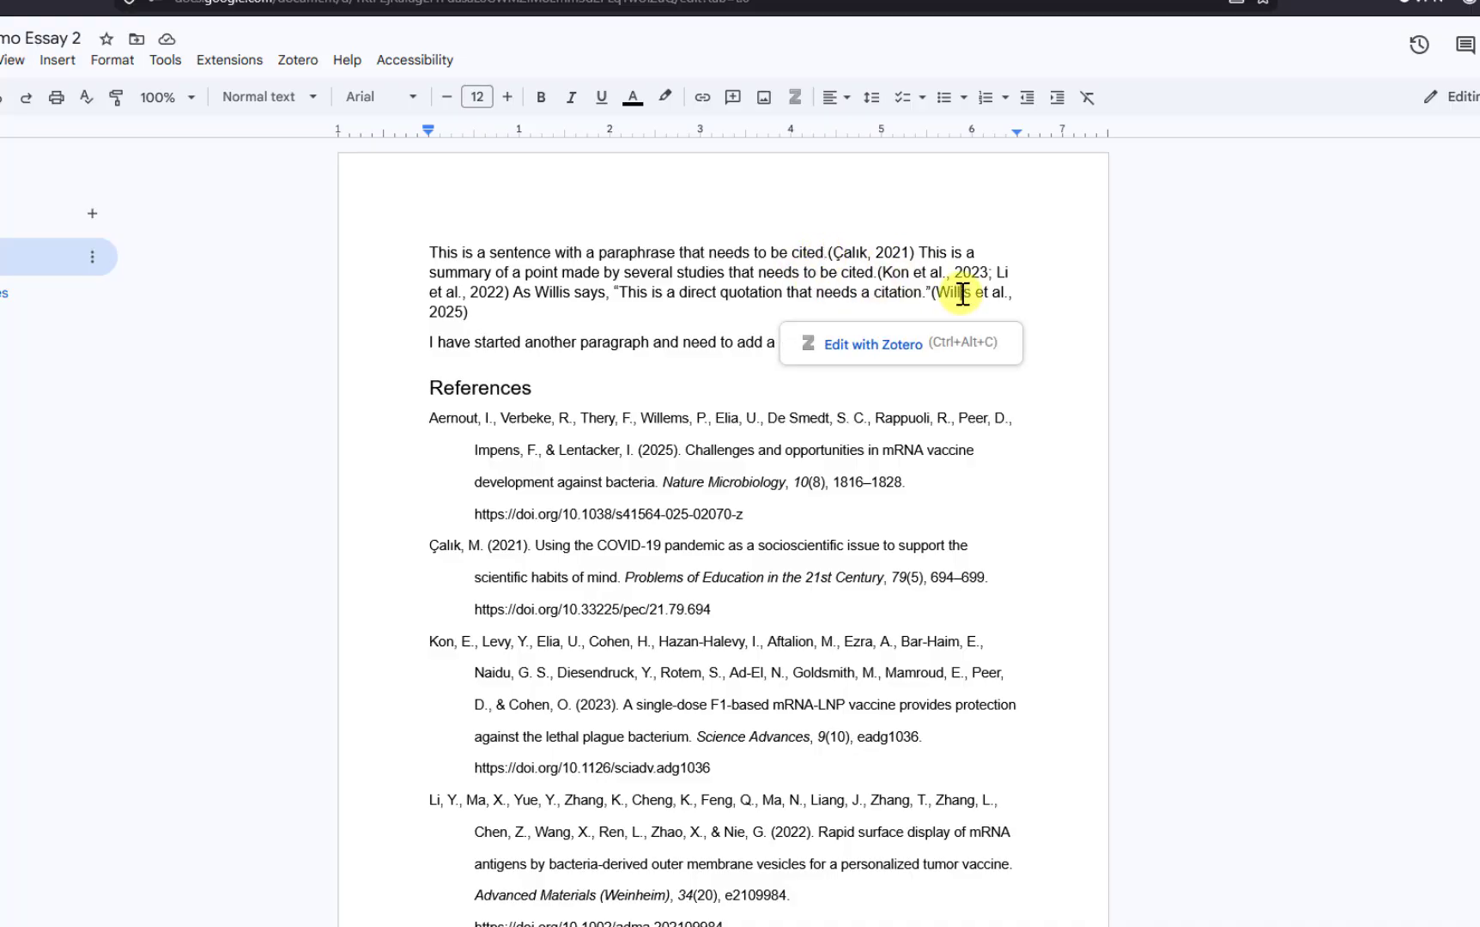
{"action": "left_click", "coordinate": [881, 357]}
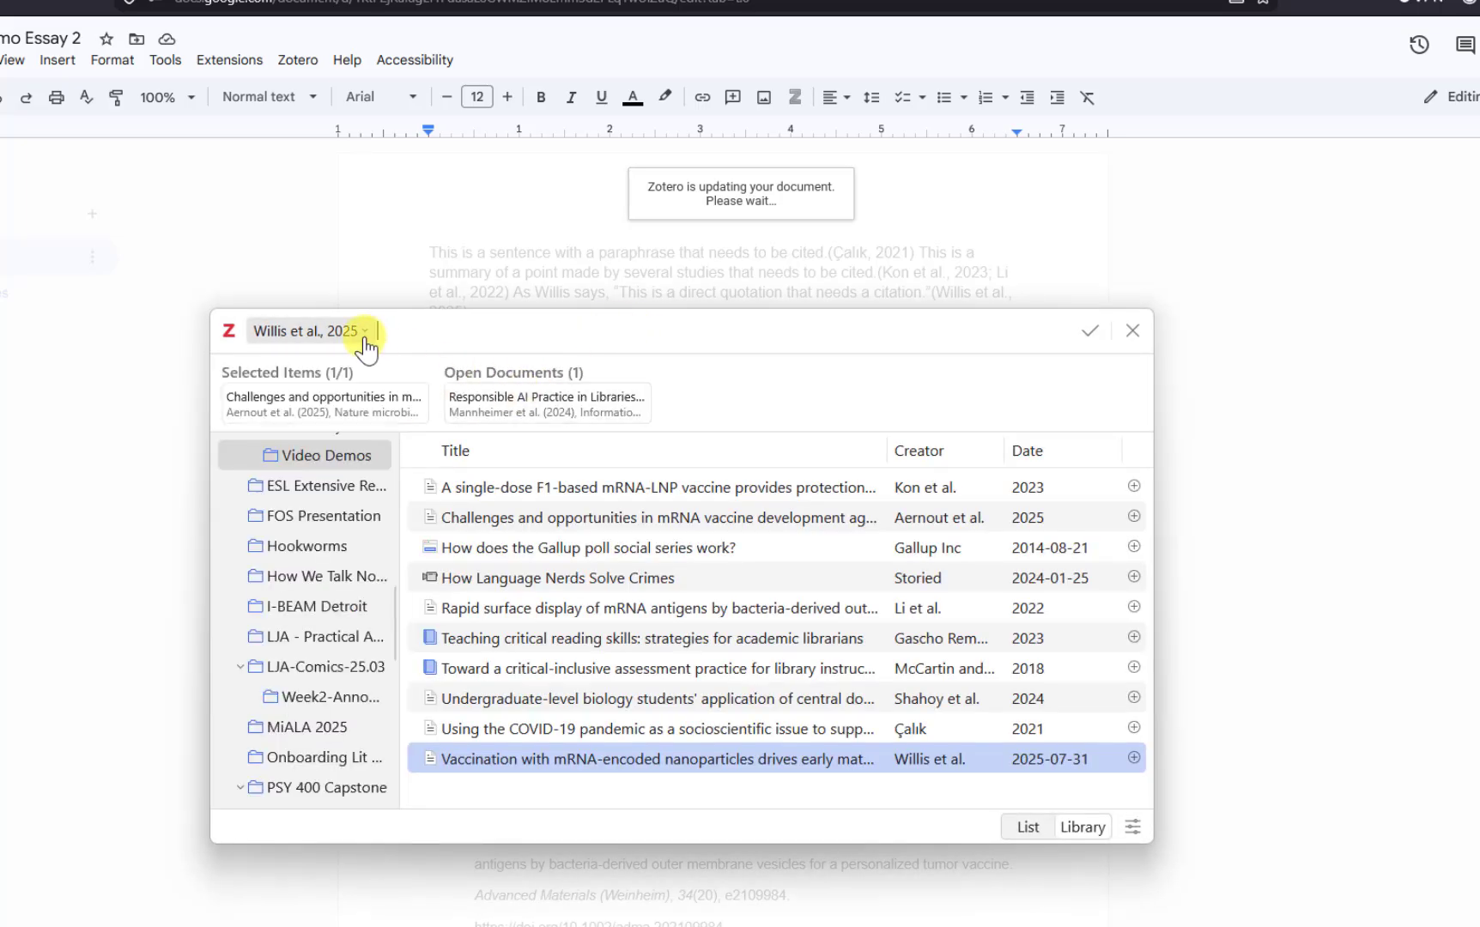
{"action": "left_click", "coordinate": [364, 336]}
{"action": "type", "text": "16"}
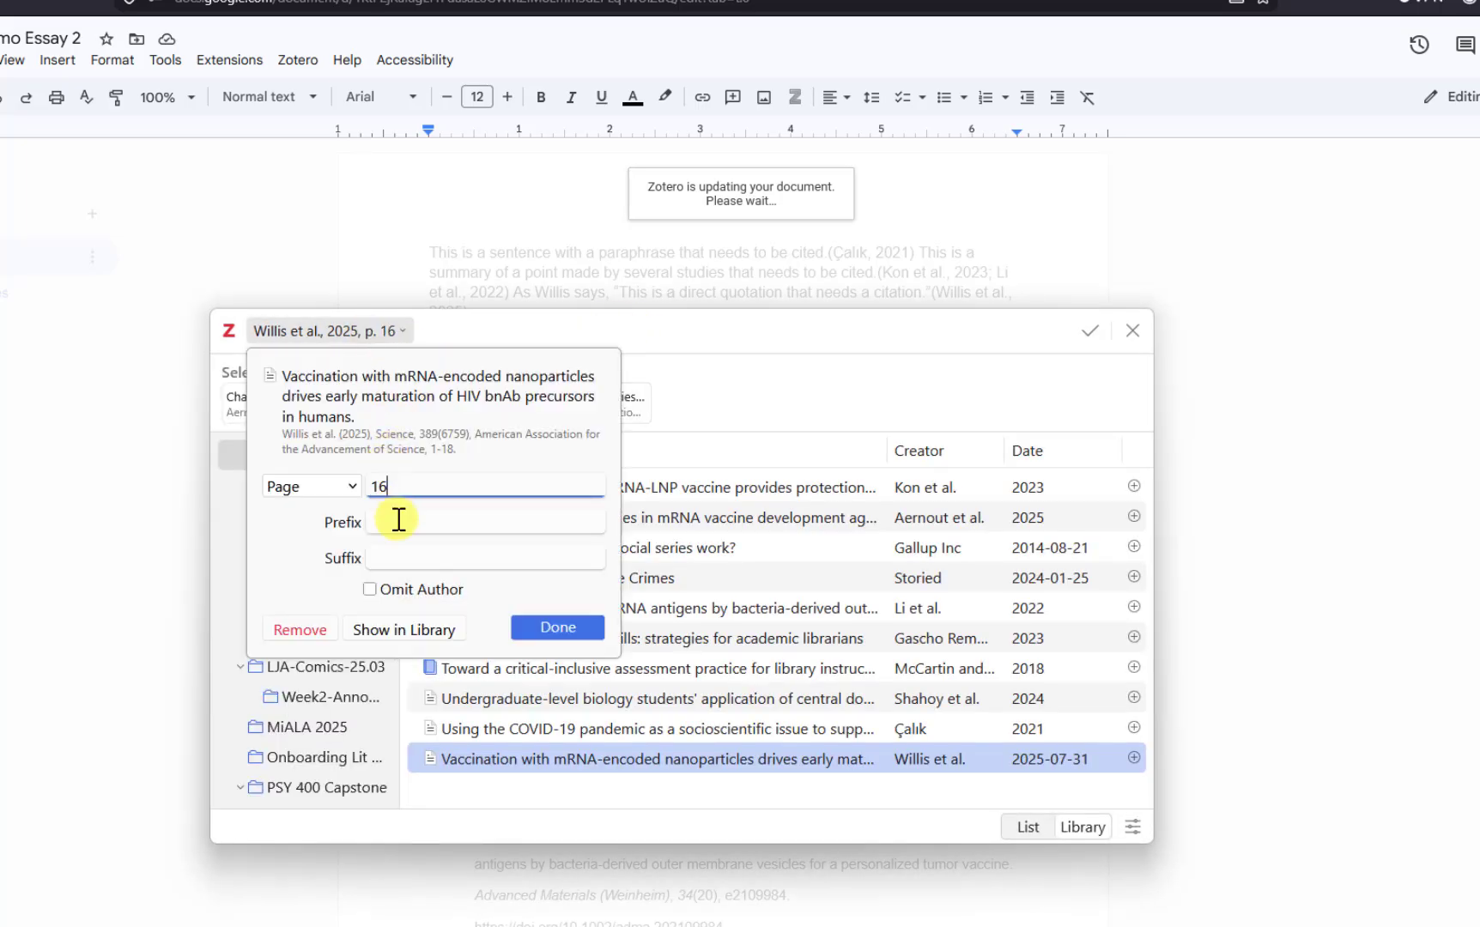
{"action": "left_click", "coordinate": [370, 589]}
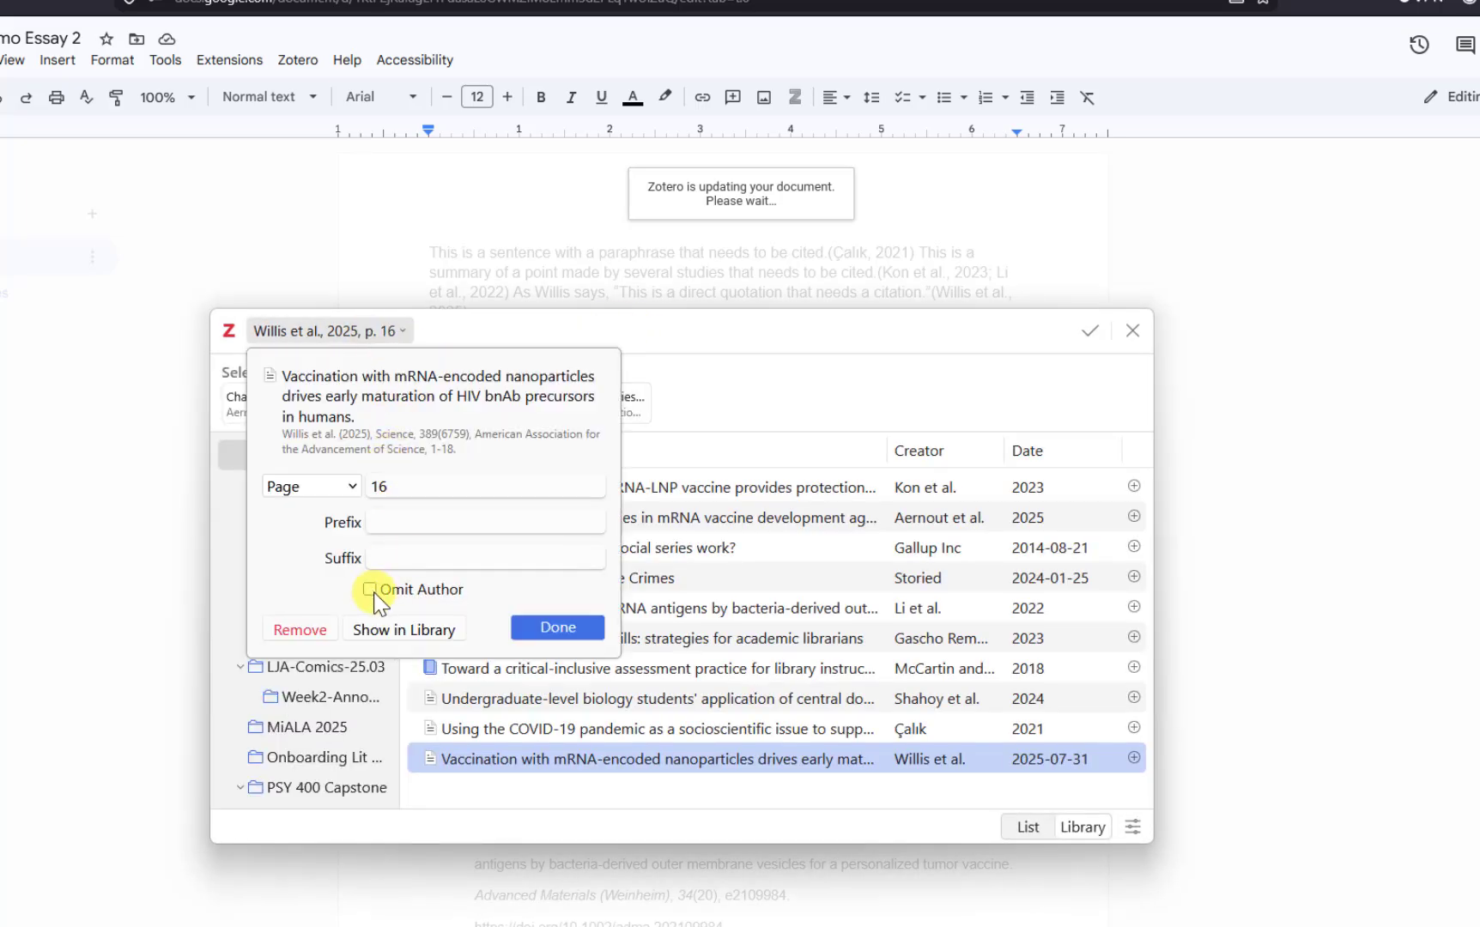
{"action": "left_click", "coordinate": [552, 630]}
{"action": "left_click", "coordinate": [1091, 333]}
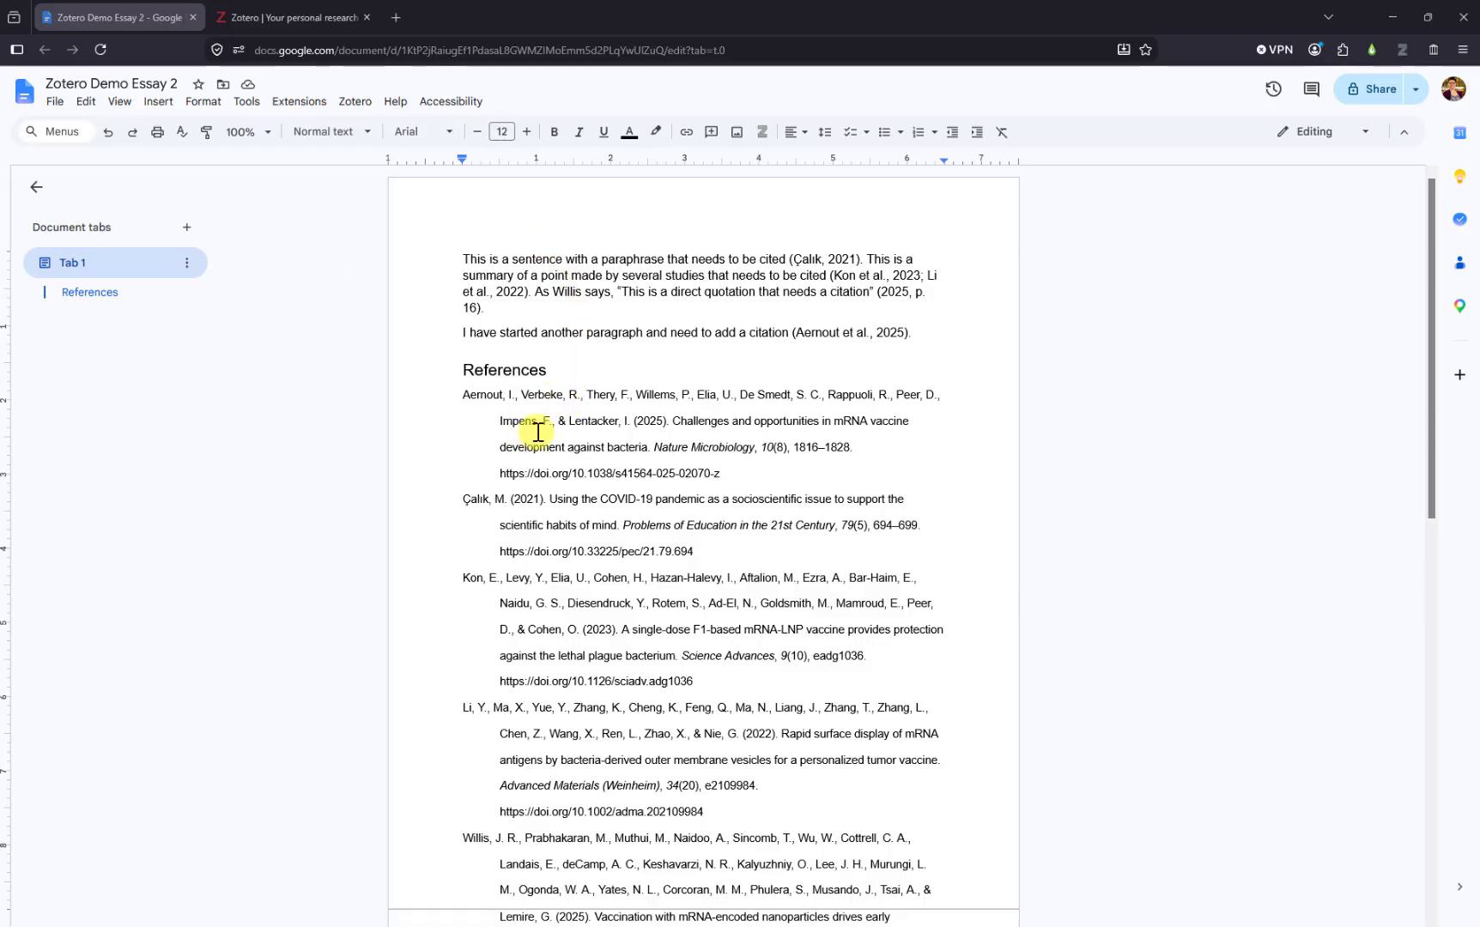
Unlink all Zotero citations in the document, accepting the removal of the field codes
{"action": "left_click", "coordinate": [357, 103]}
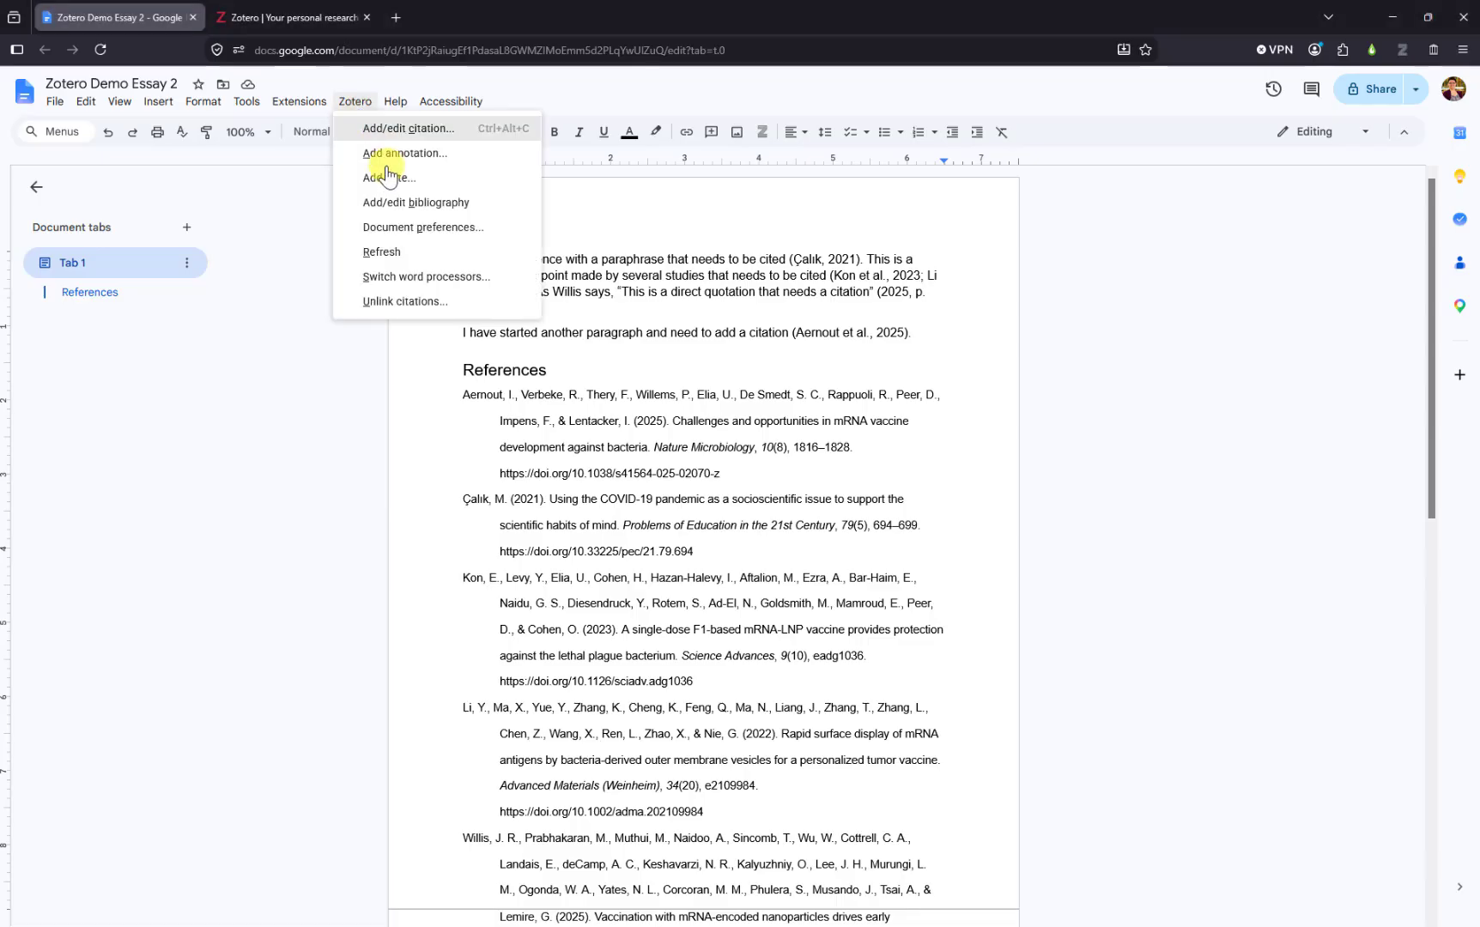
{"action": "left_click", "coordinate": [449, 303]}
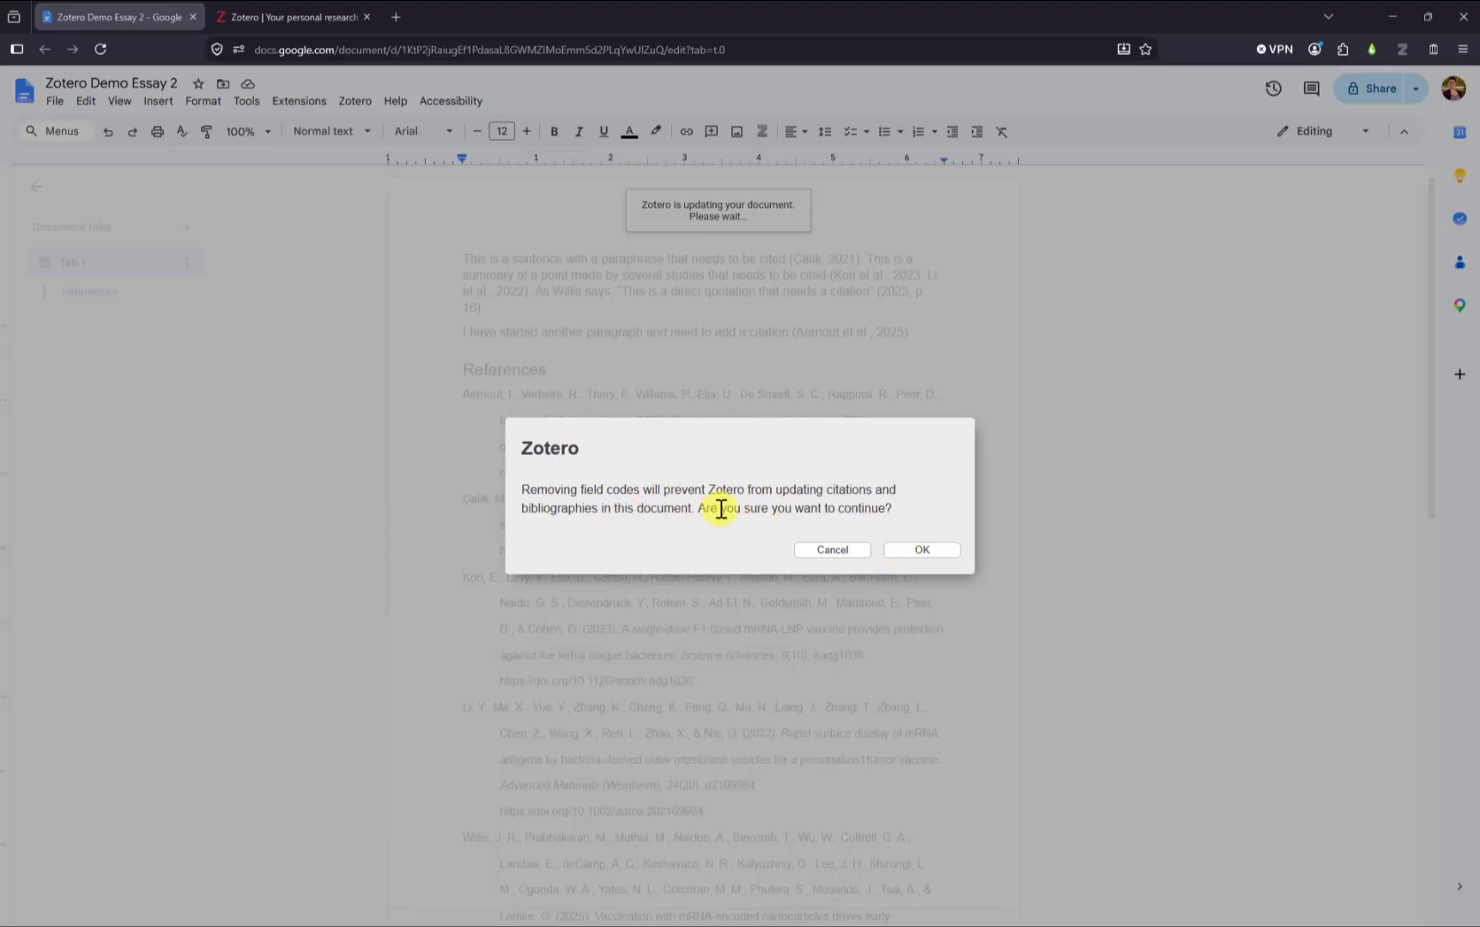
{"action": "left_click", "coordinate": [916, 549]}
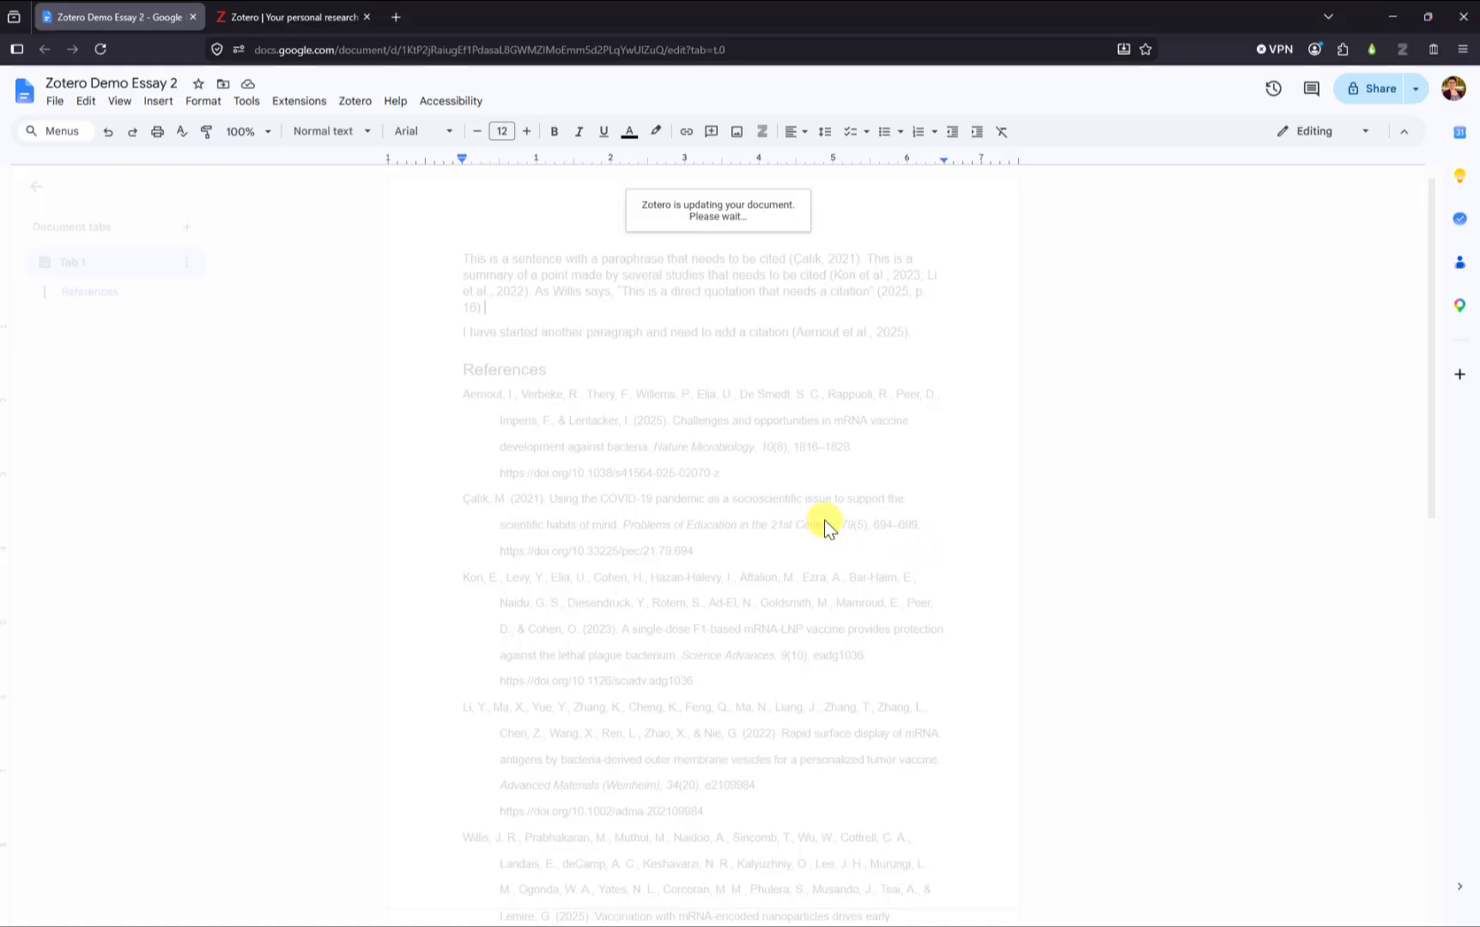
{"action": "left_click", "coordinate": [634, 420]}
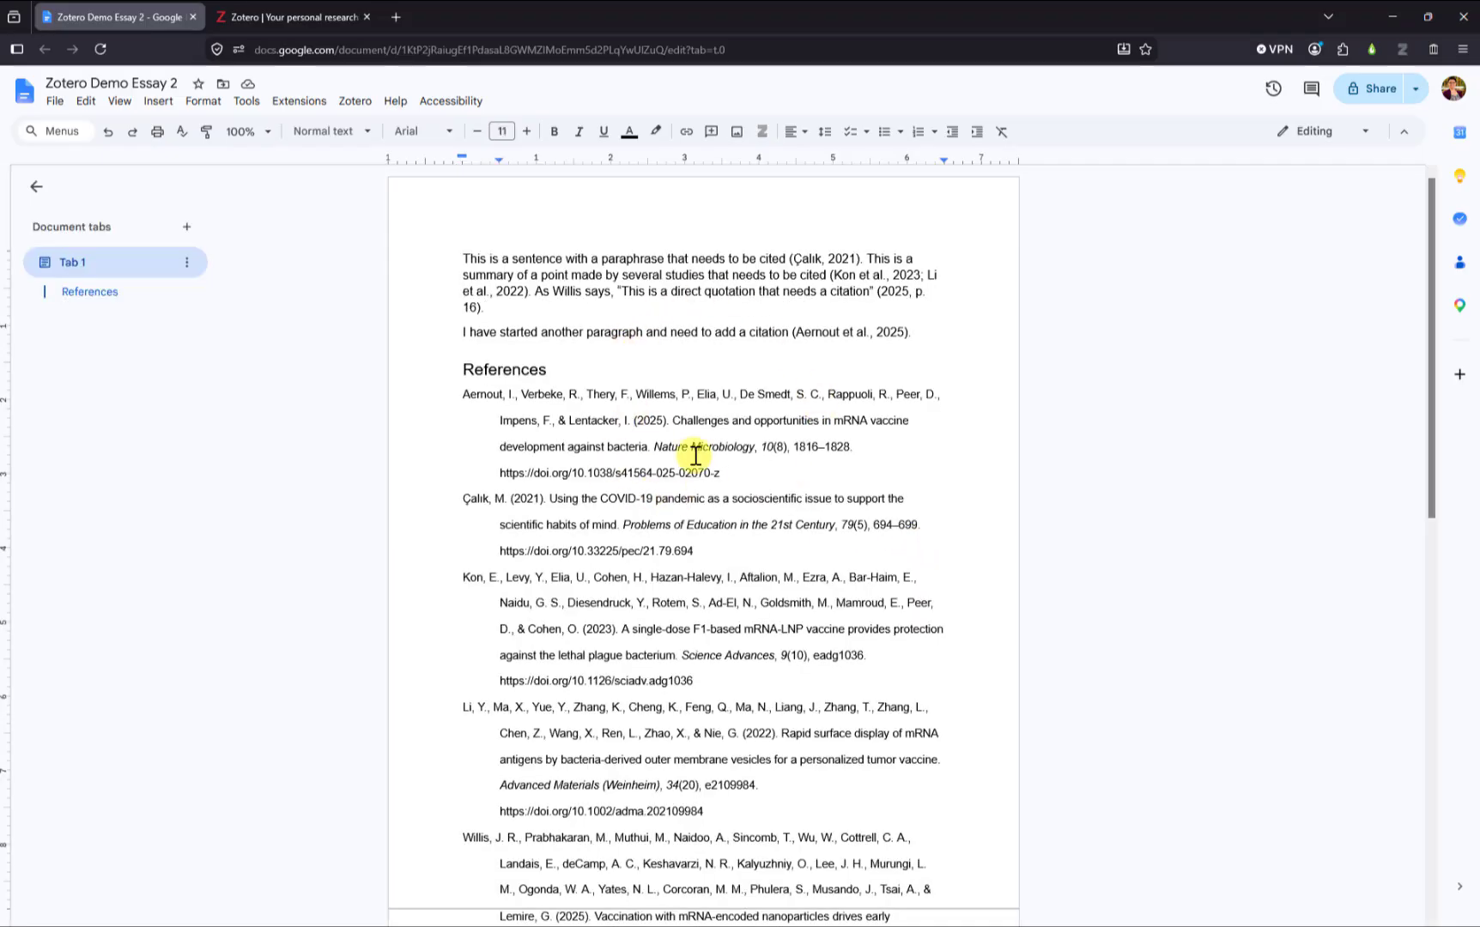